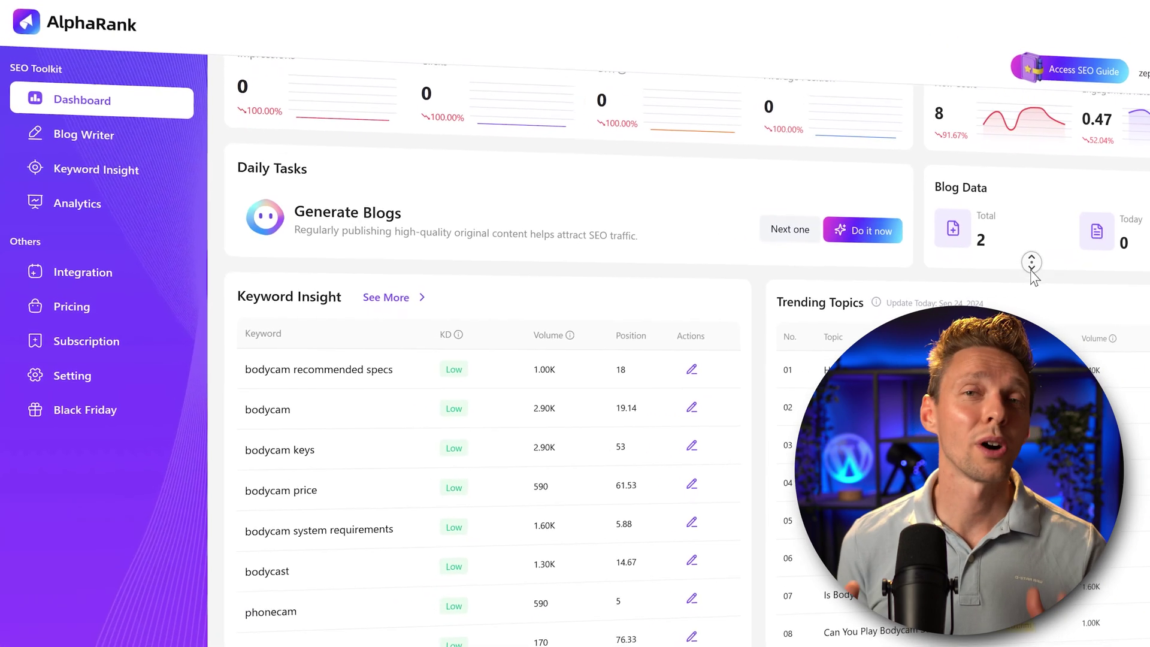
Preview the Analytics, Keyword Insight, Blog Writer (Expert tone) and Organic Pages reports.
{"action": "left_click", "coordinate": [101, 180]}
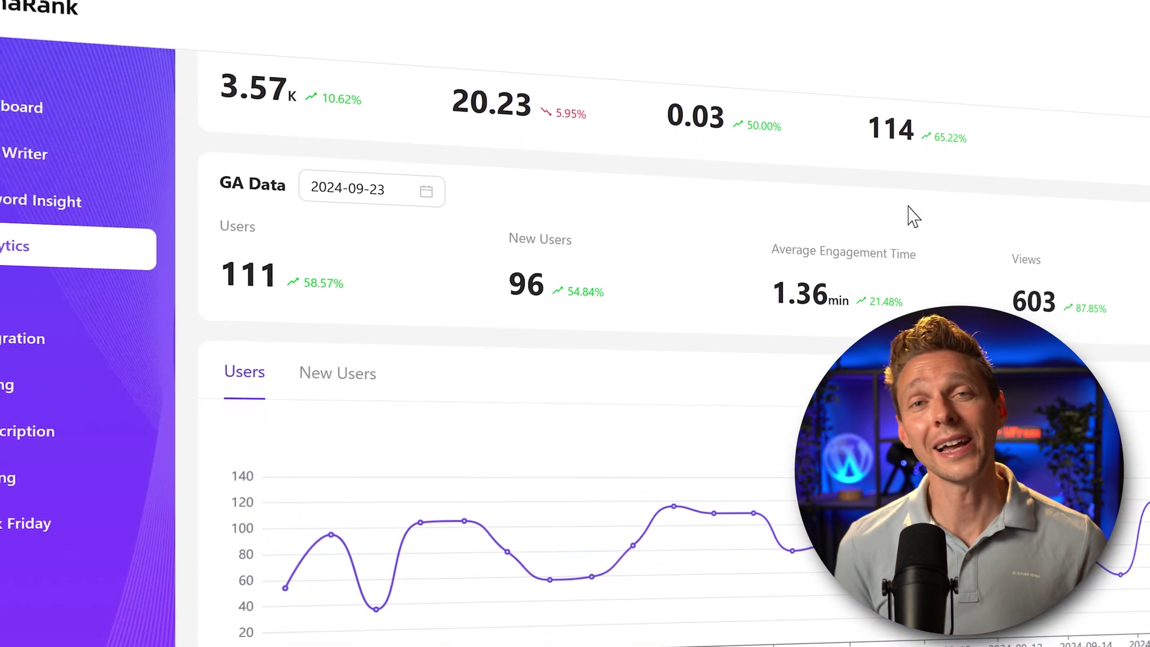
{"action": "left_click", "coordinate": [36, 200]}
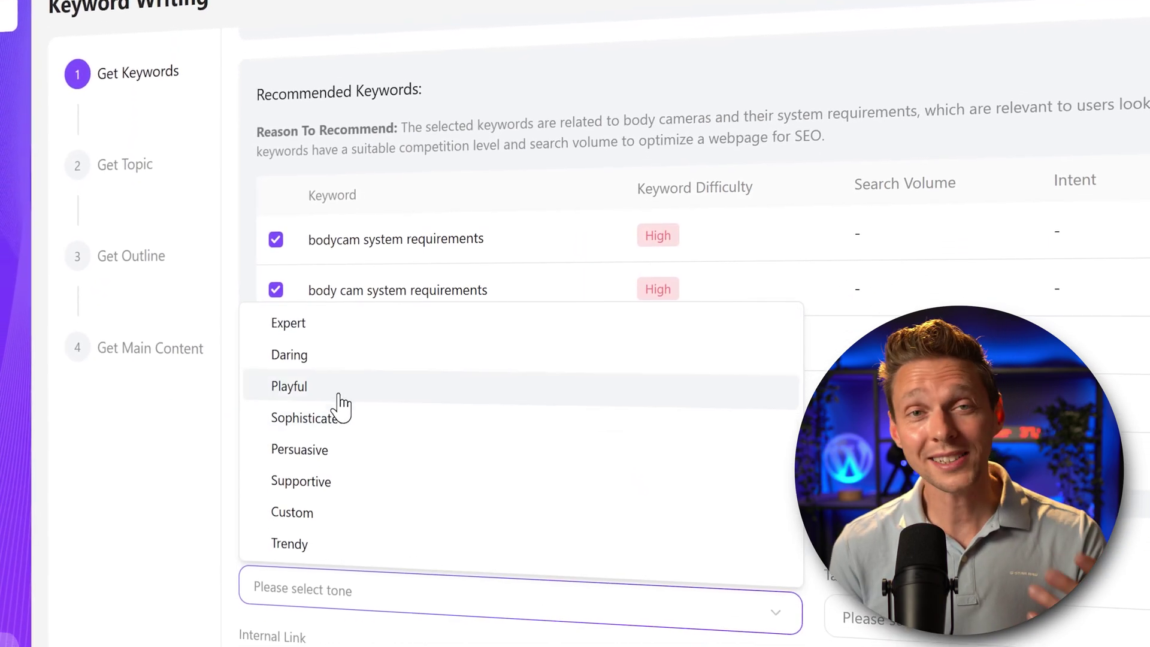
{"action": "left_click", "coordinate": [288, 320]}
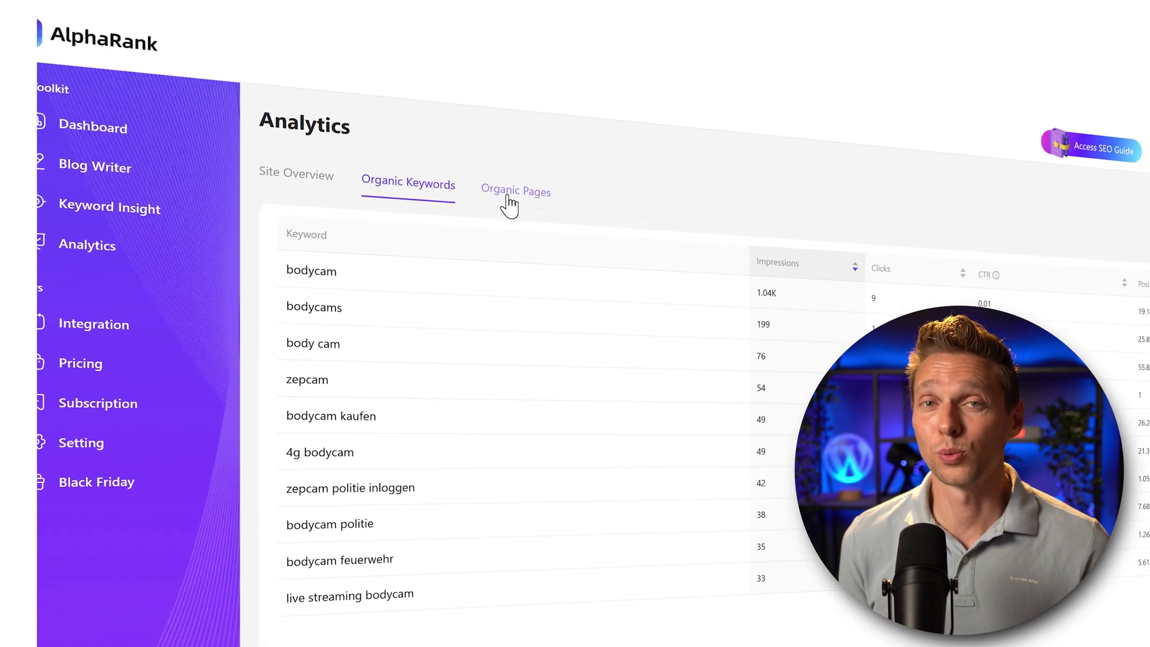
{"action": "left_click", "coordinate": [506, 196]}
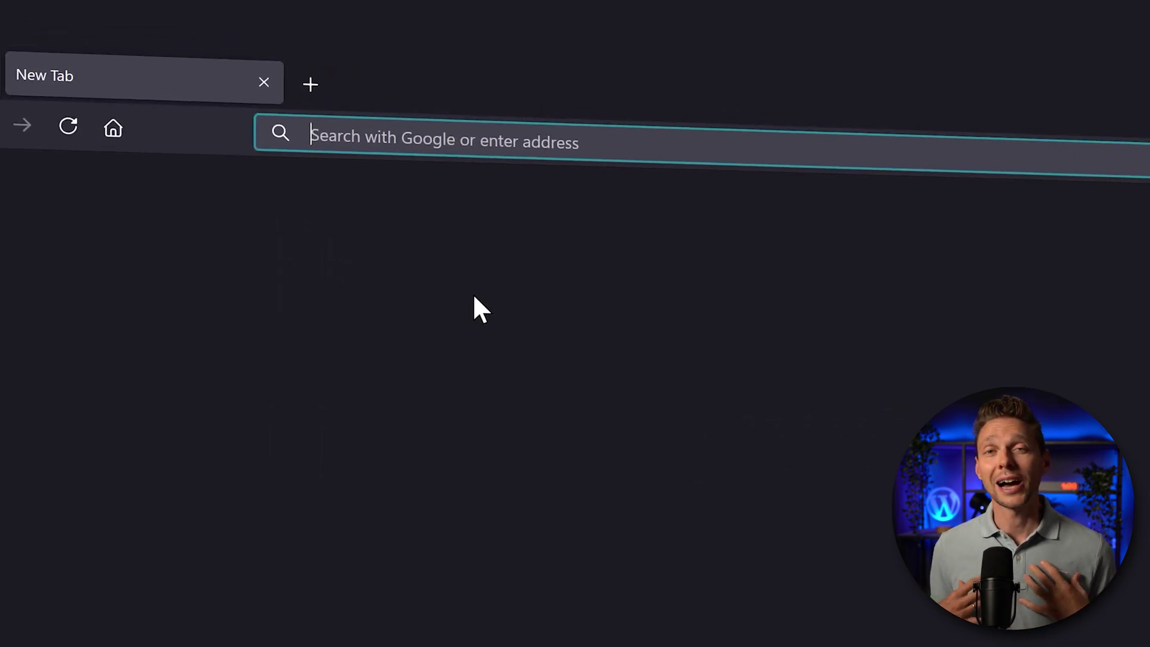
Enter wp.discount/alpharank in the address bar to load the AlphaRank site.
{"action": "type", "text": "wp"}
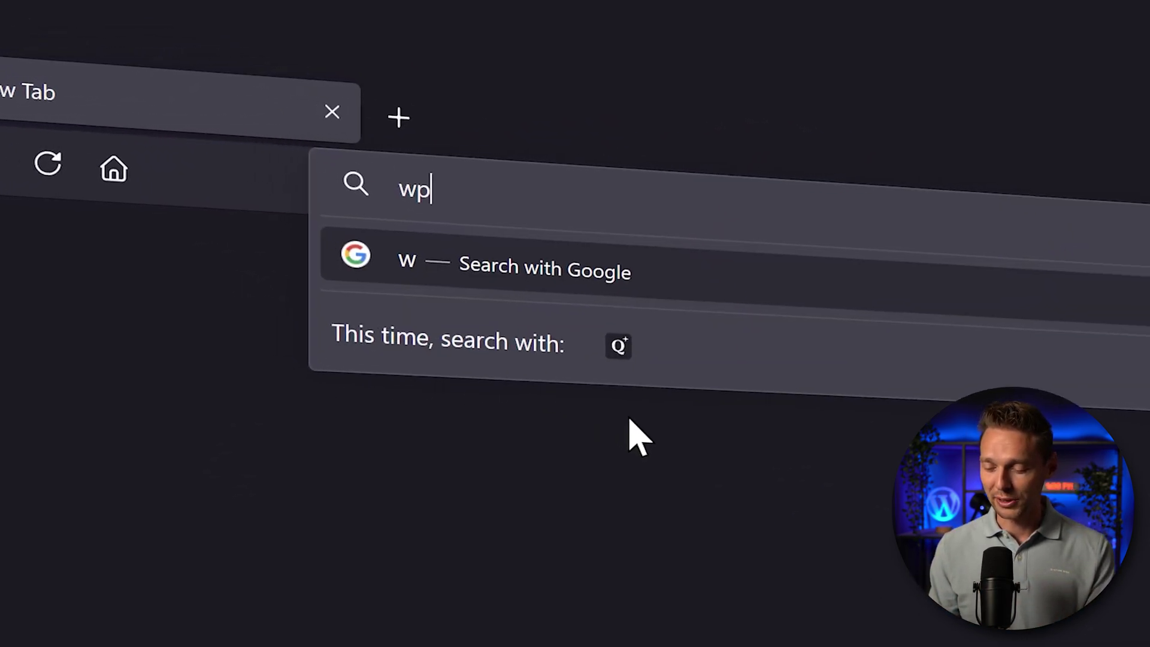
{"action": "type", "text": ".d"}
{"action": "type", "text": "iscount/"}
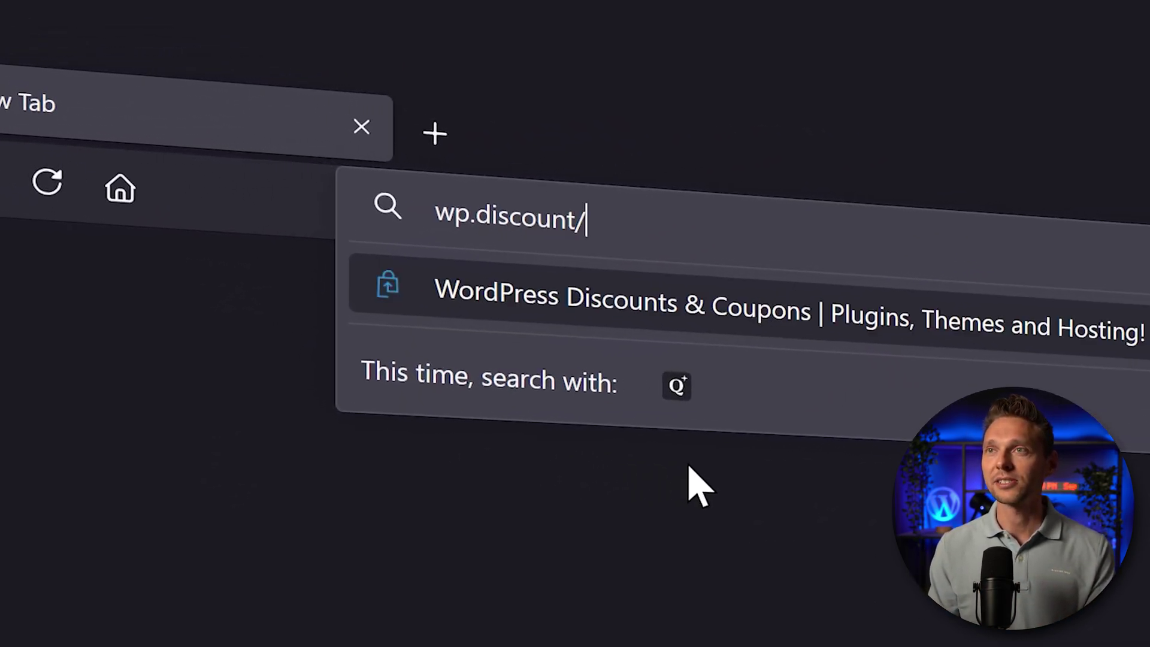
{"action": "type", "text": "alpharank"}
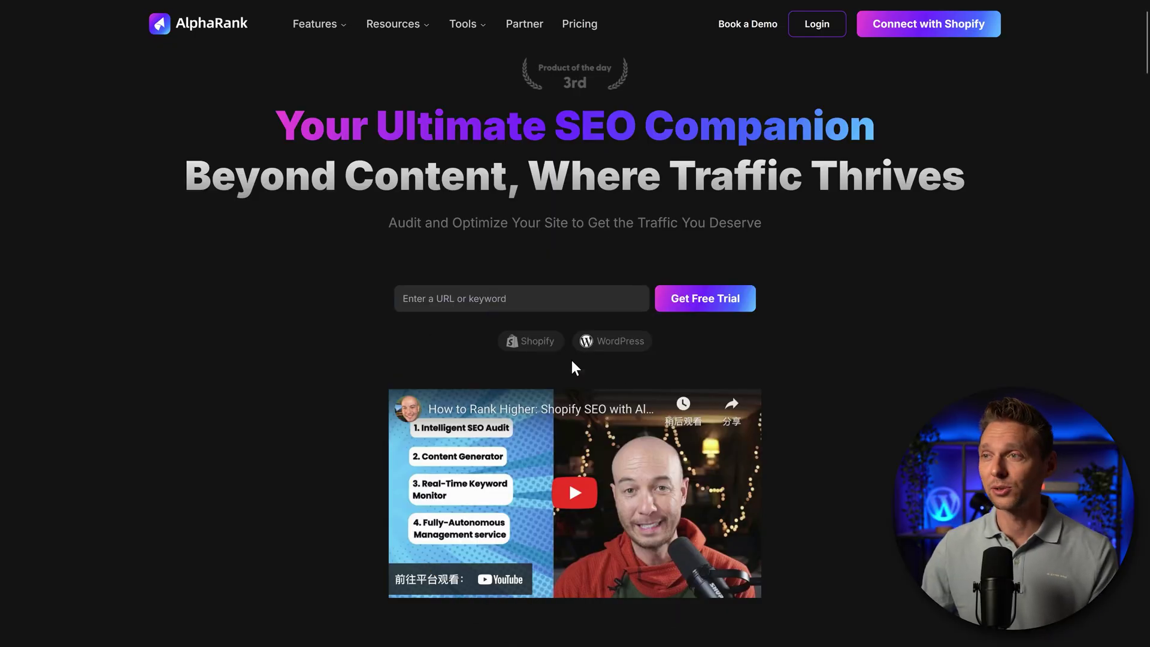
Start a free trial, request an email login link, and sign in from the Outlook message.
{"action": "left_click", "coordinate": [708, 303]}
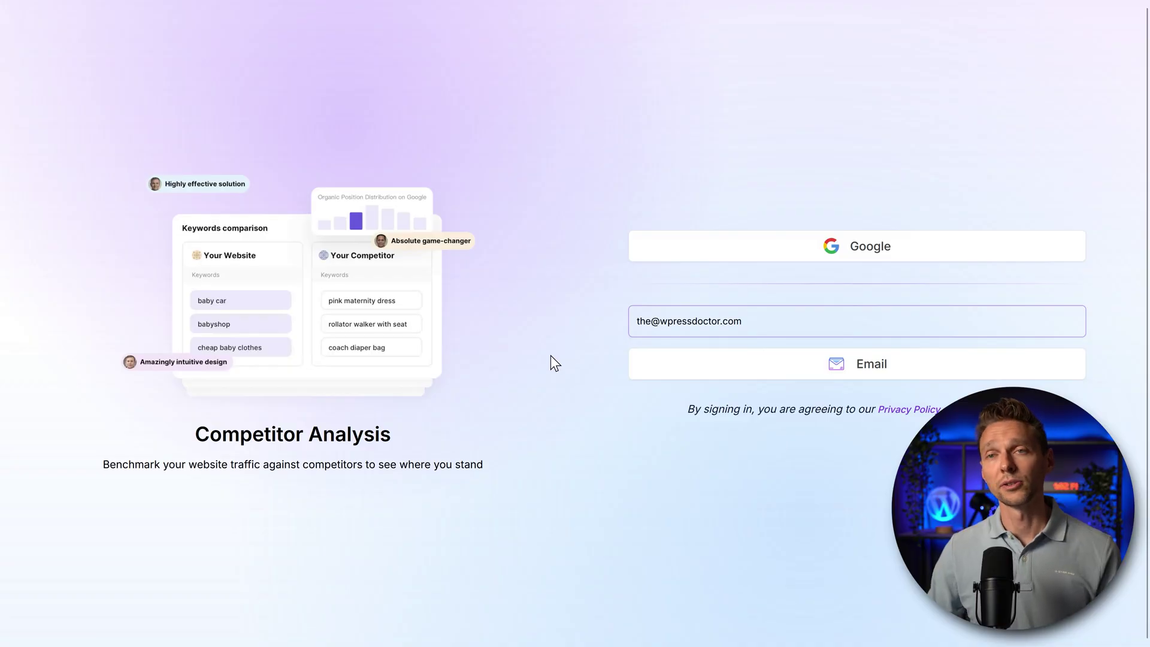
{"action": "left_click", "coordinate": [760, 375]}
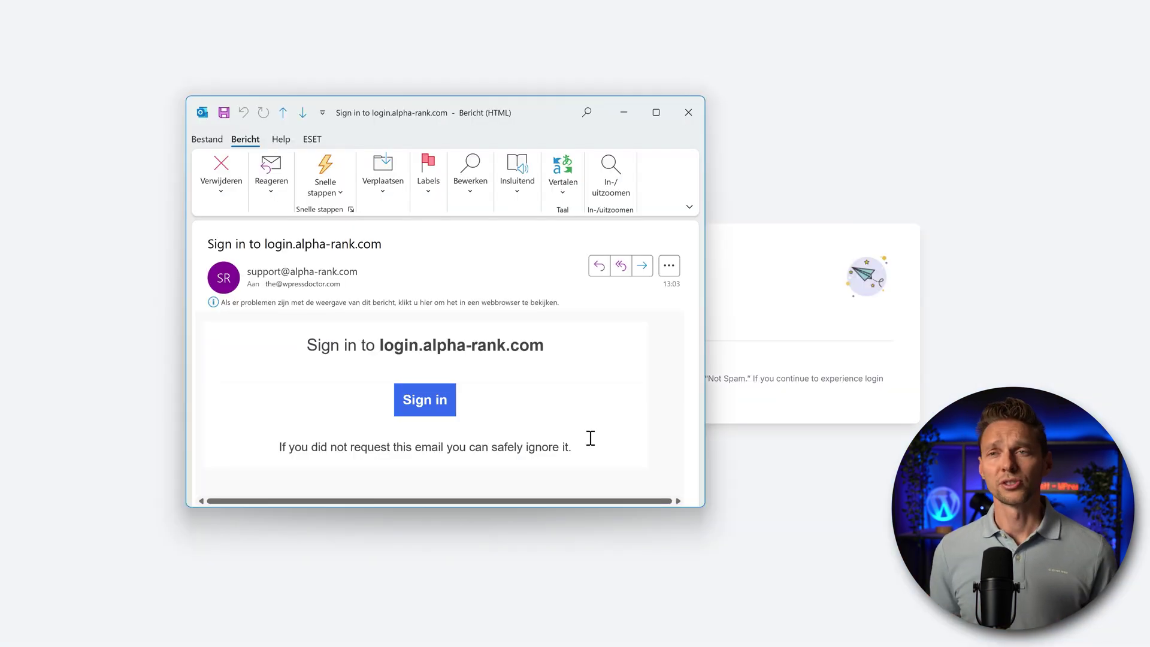
{"action": "left_click", "coordinate": [426, 400]}
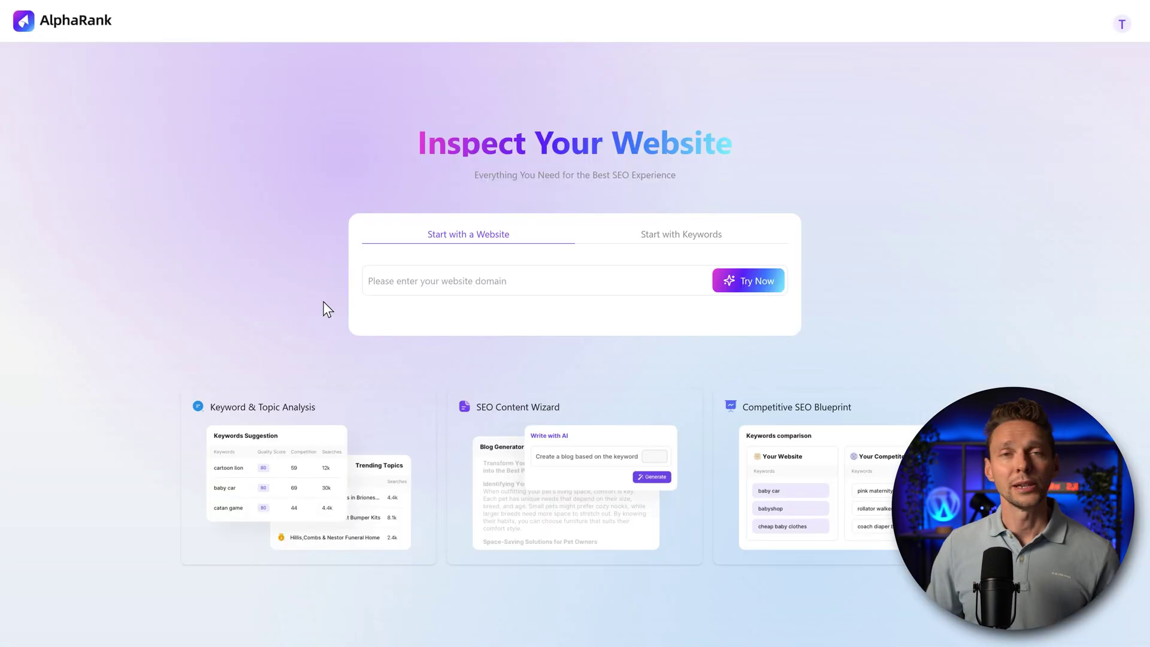
Inspect the website wpressdoctor.com for keyword recommendations, then return to the inspection start page.
{"action": "left_click", "coordinate": [588, 242]}
{"action": "left_click", "coordinate": [482, 245]}
{"action": "left_click", "coordinate": [484, 281]}
{"action": "type", "text": "wpressdoctor.com"}
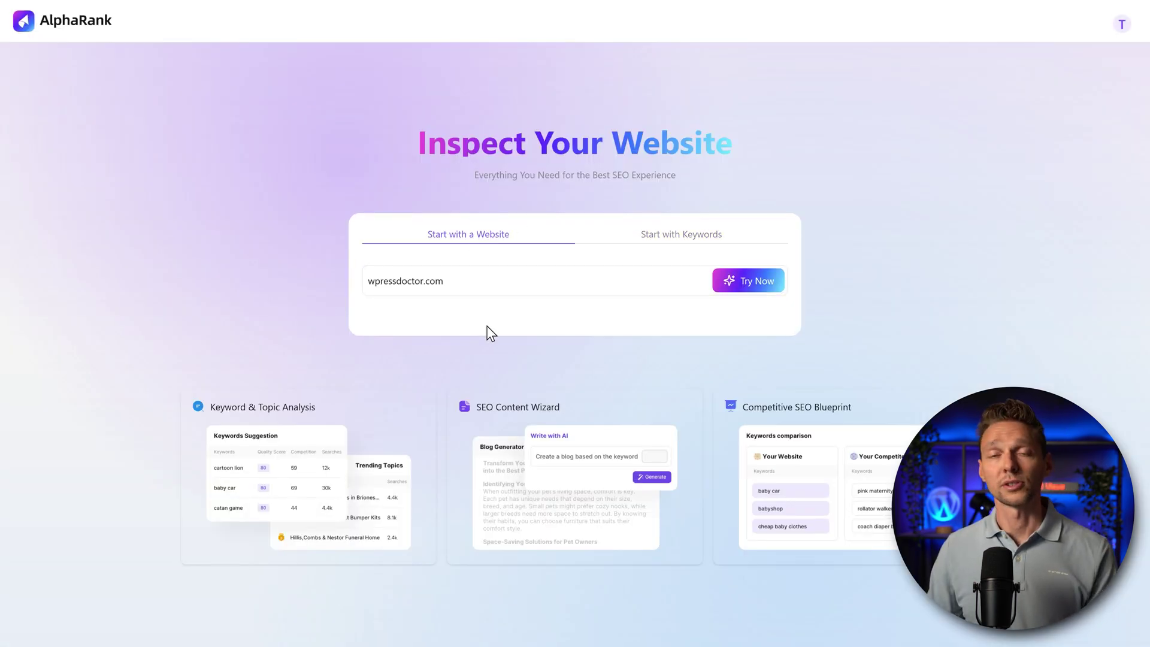
{"action": "left_click", "coordinate": [756, 284]}
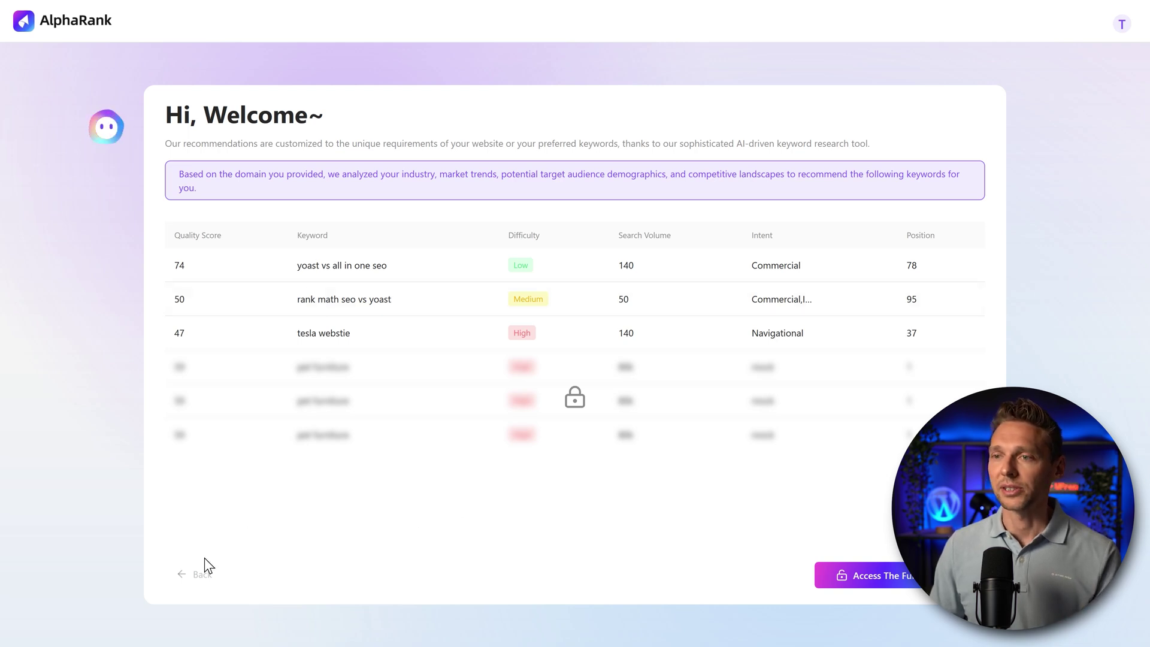
{"action": "left_click", "coordinate": [198, 576]}
Analyse the keyword 'best wordpress plugin' and scroll through its suggestions and trending topics.
{"action": "left_click", "coordinate": [678, 243]}
{"action": "left_click", "coordinate": [481, 289]}
{"action": "type", "text": "best wordpress plugin"}
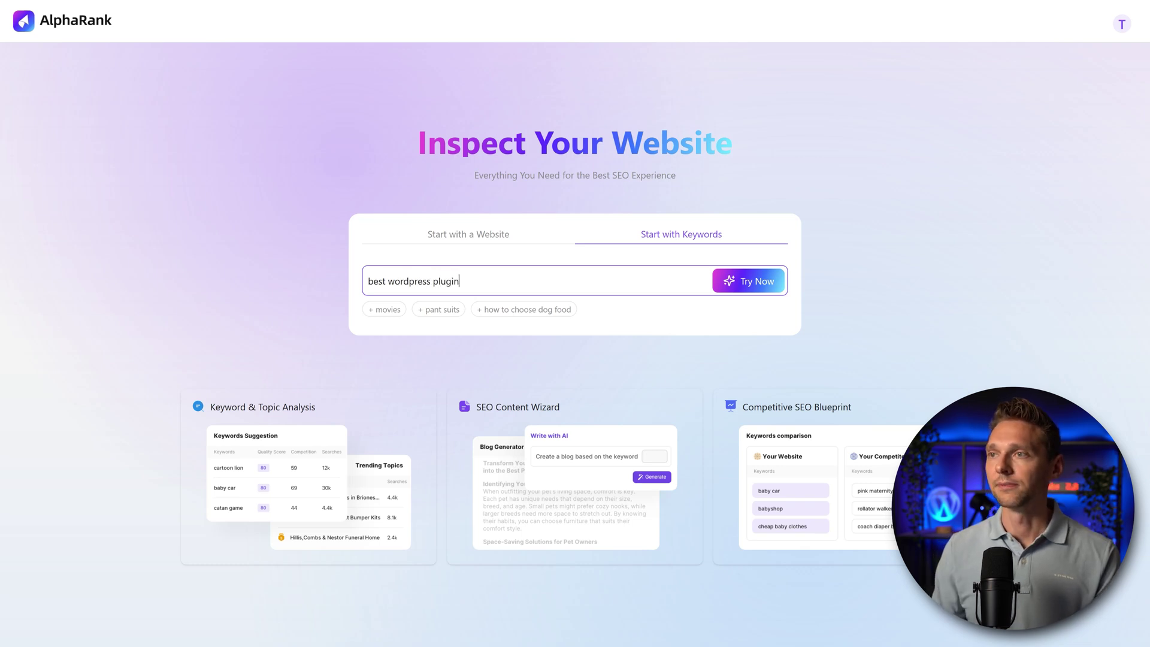
{"action": "key", "text": "Return"}
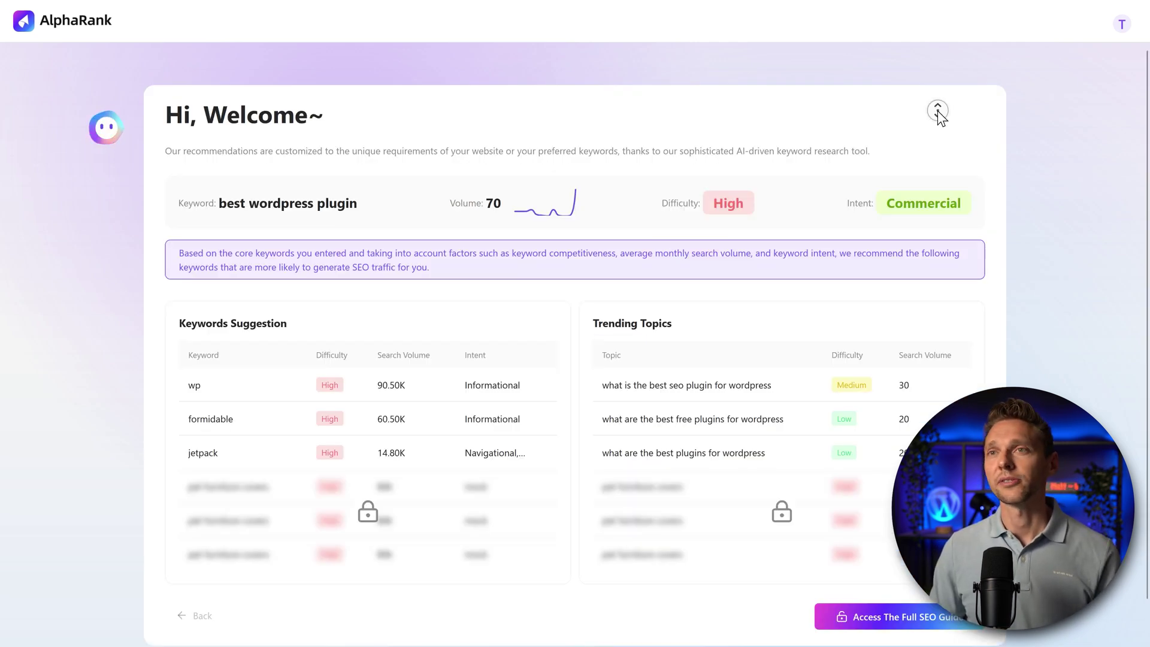
{"action": "scroll", "coordinate": [604, 282], "scroll_direction": "down", "scroll_amount": 1}
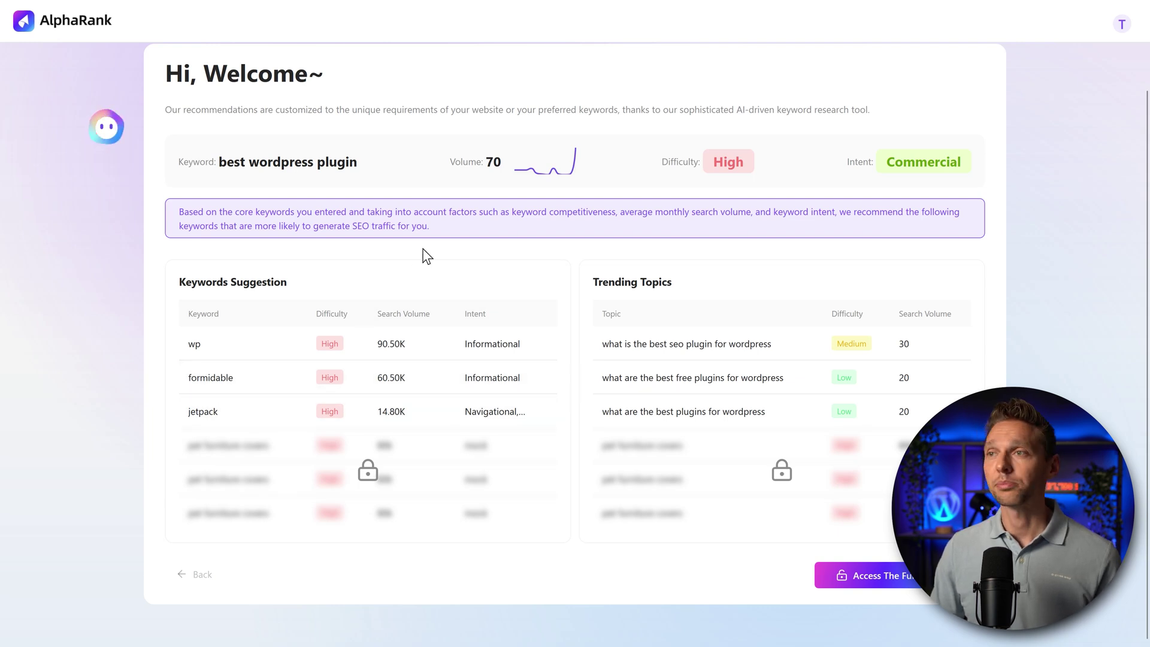
{"action": "scroll", "coordinate": [432, 246], "scroll_direction": "up", "scroll_amount": 1}
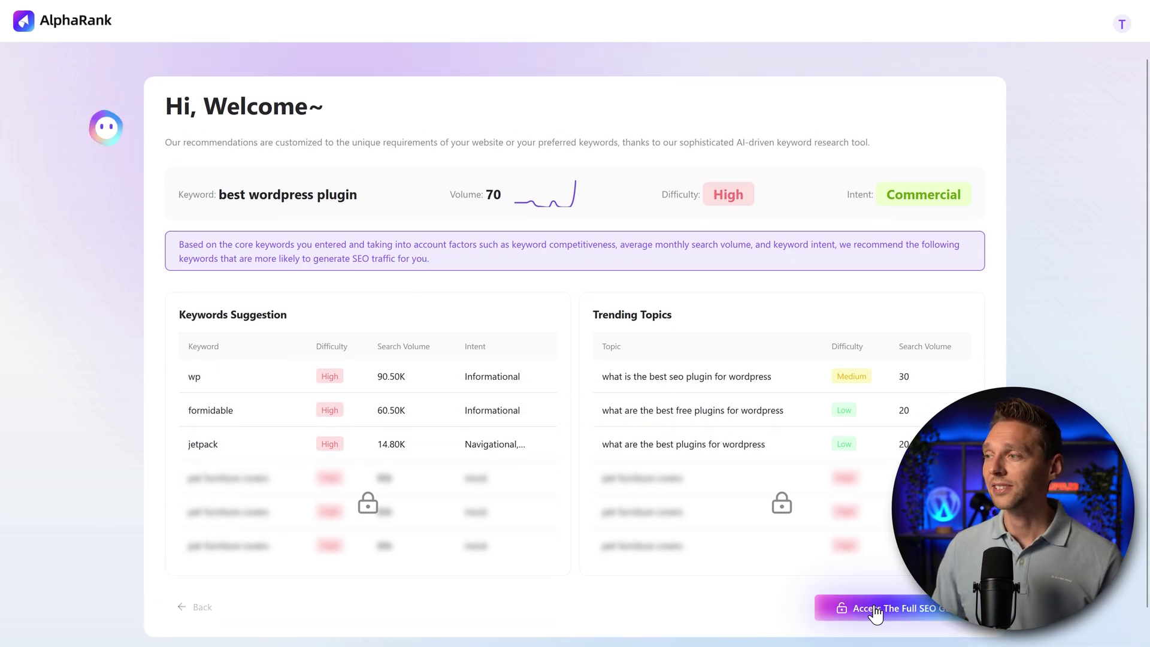
Open the full SEO guide and browse the Starter, $29.99 Essential and $52.49 Advanced plans.
{"action": "left_click", "coordinate": [875, 610]}
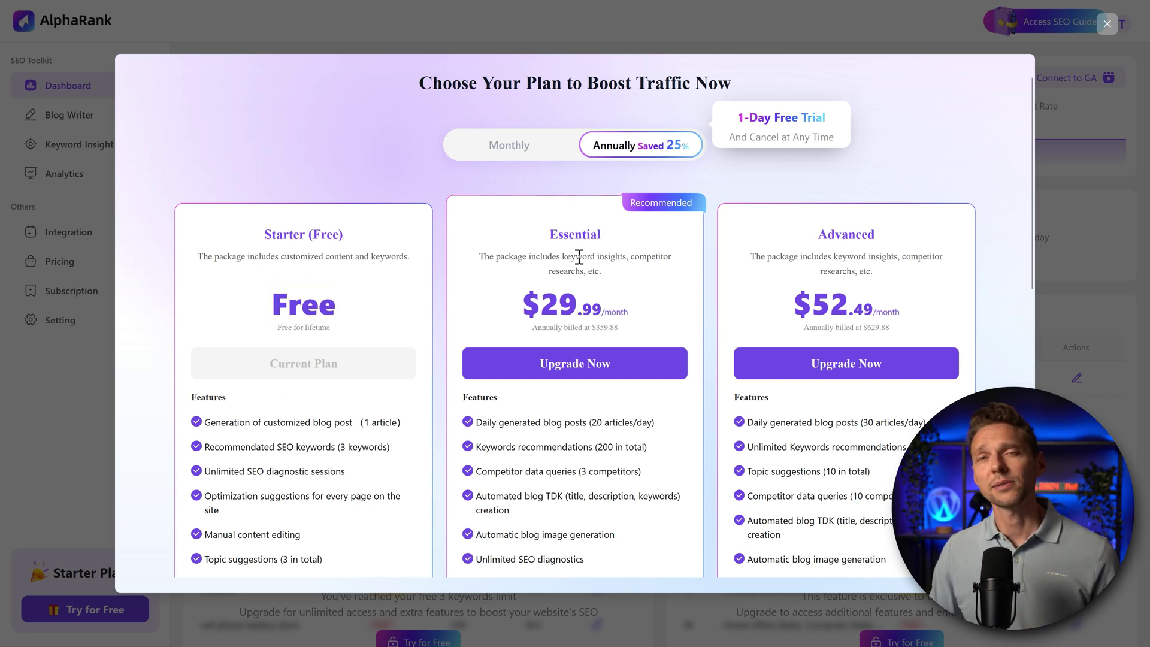
{"action": "left_click_drag", "start_coordinate": [808, 256], "coordinate": [897, 252]}
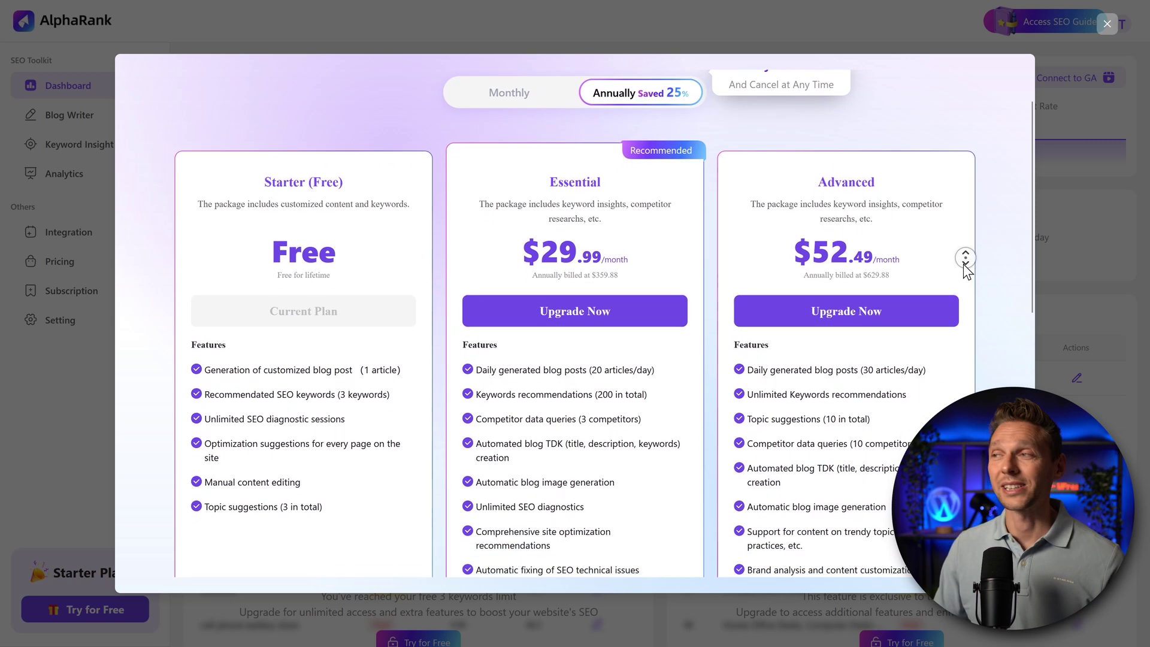
{"action": "left_click", "coordinate": [848, 189]}
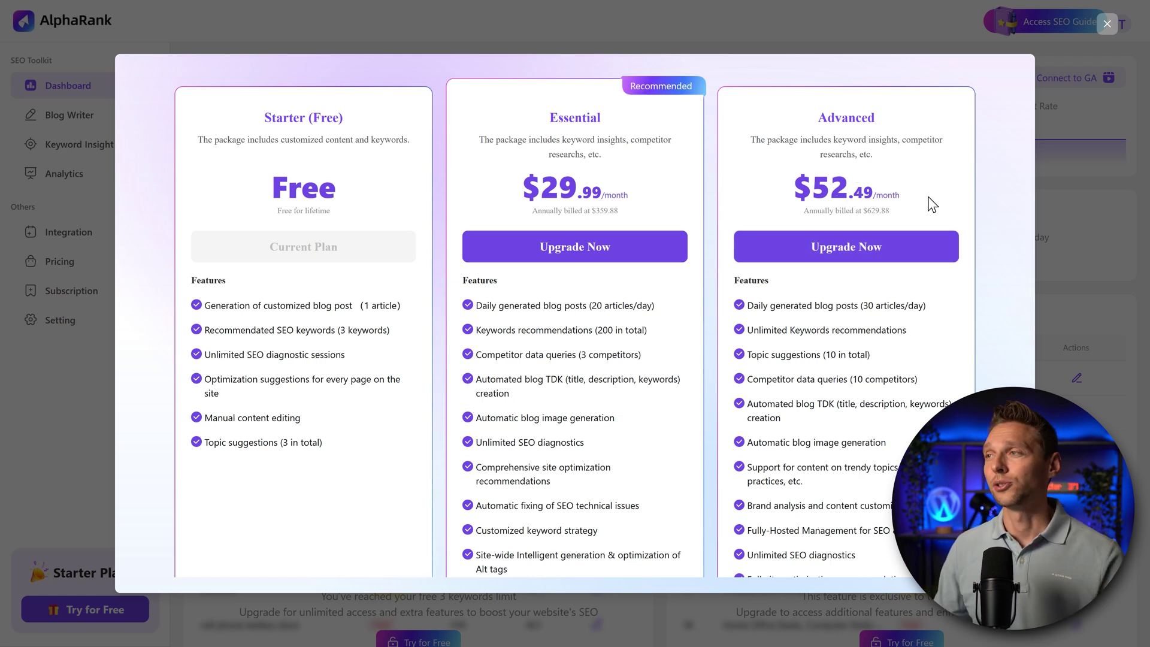
Generate an SEO guide report for divitutorial.website with Electronics as the industry.
{"action": "left_click", "coordinate": [1107, 25]}
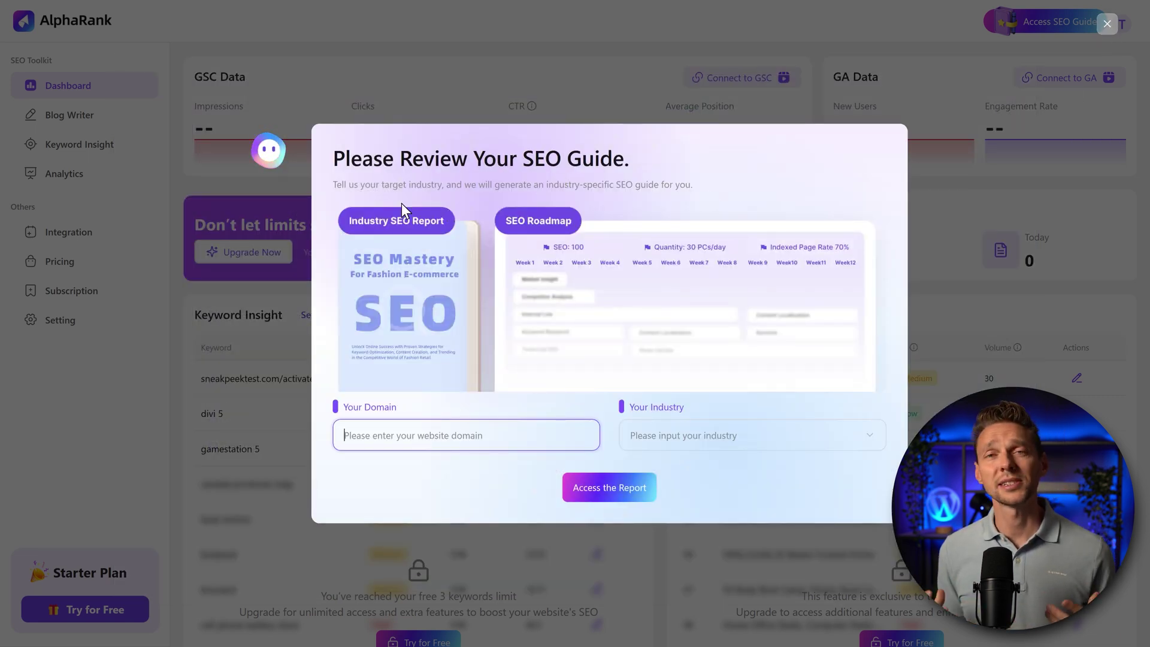
{"action": "type", "text": "https://divitutorial.website"}
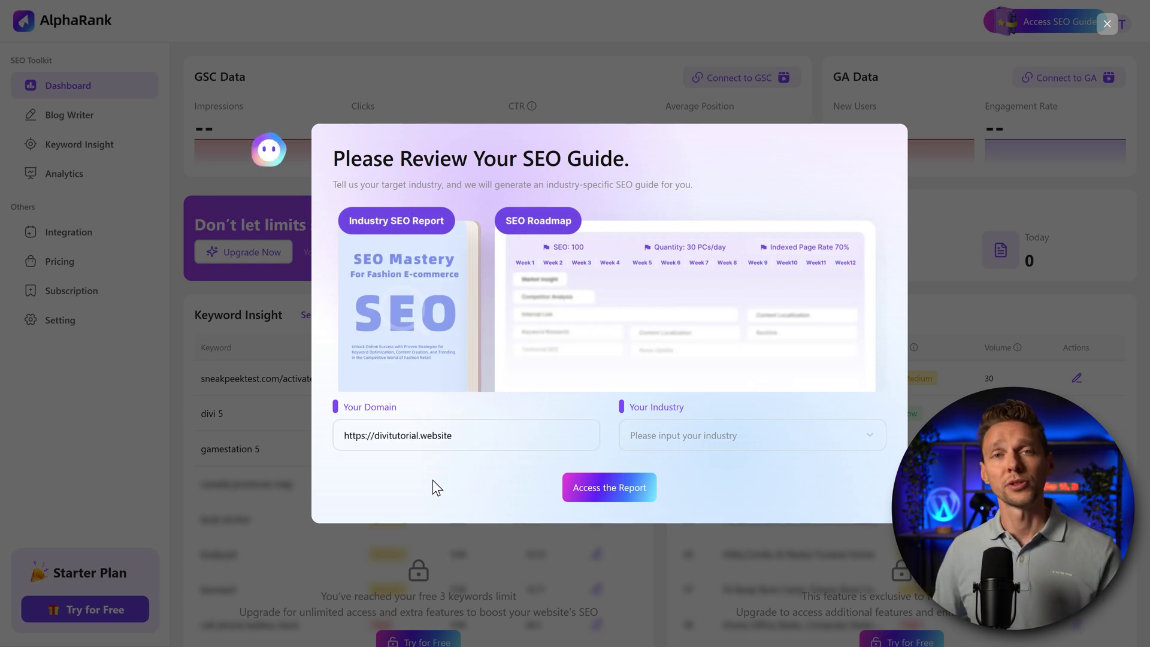
{"action": "type", "text": "Electronics"}
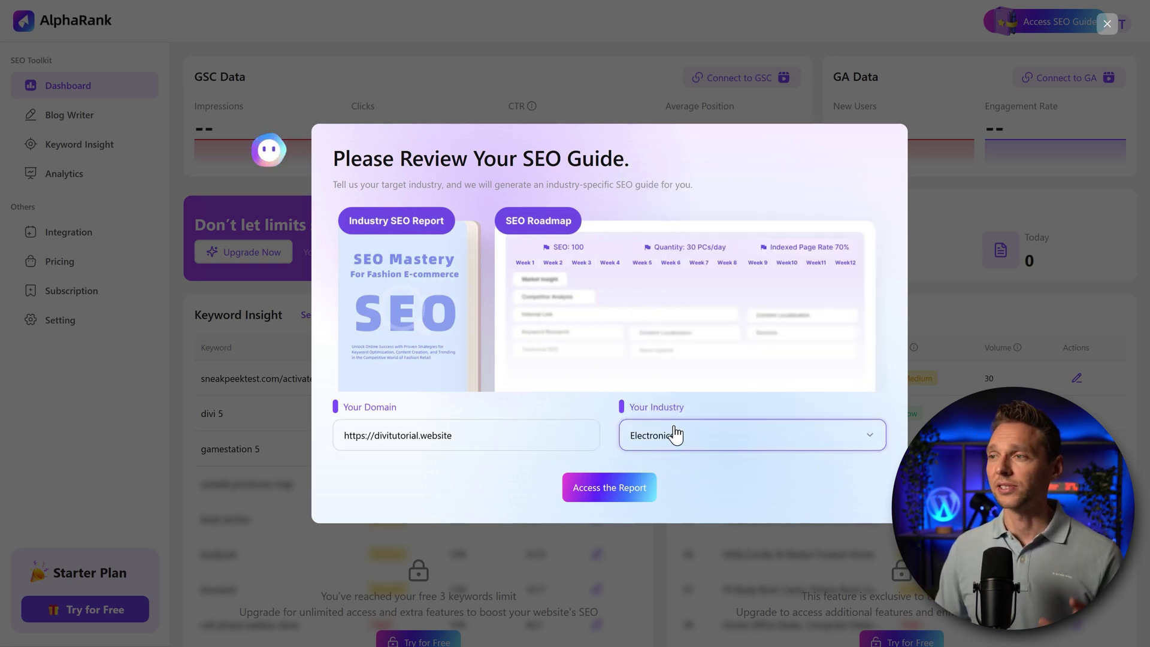
{"action": "left_click", "coordinate": [675, 433]}
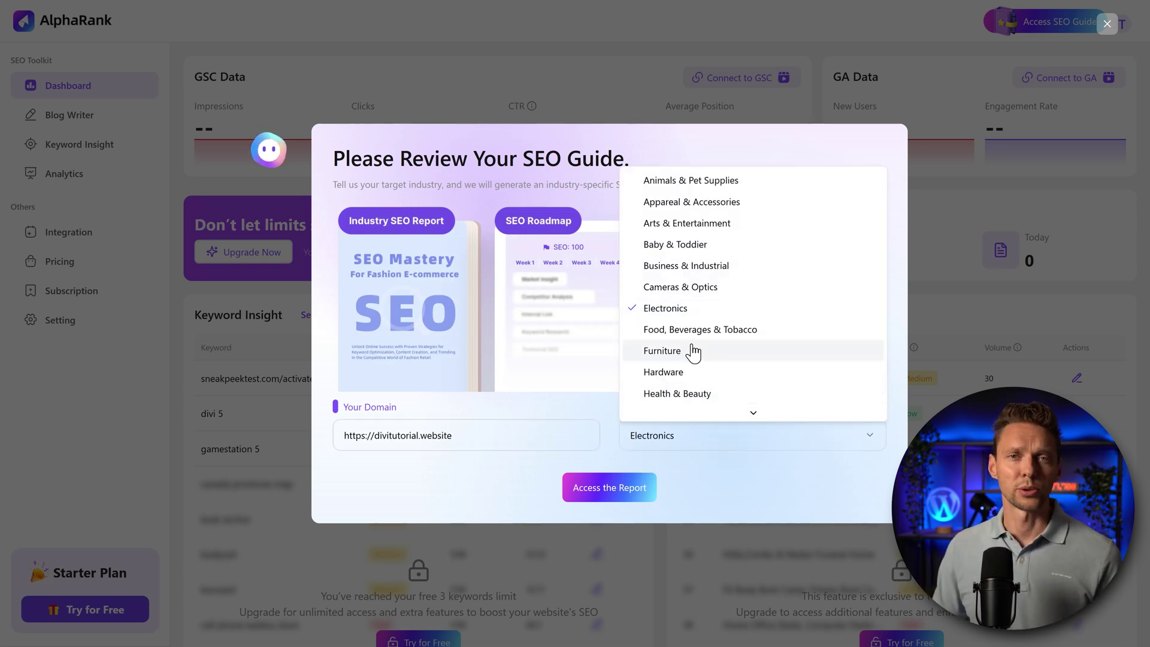
{"action": "left_click", "coordinate": [713, 470]}
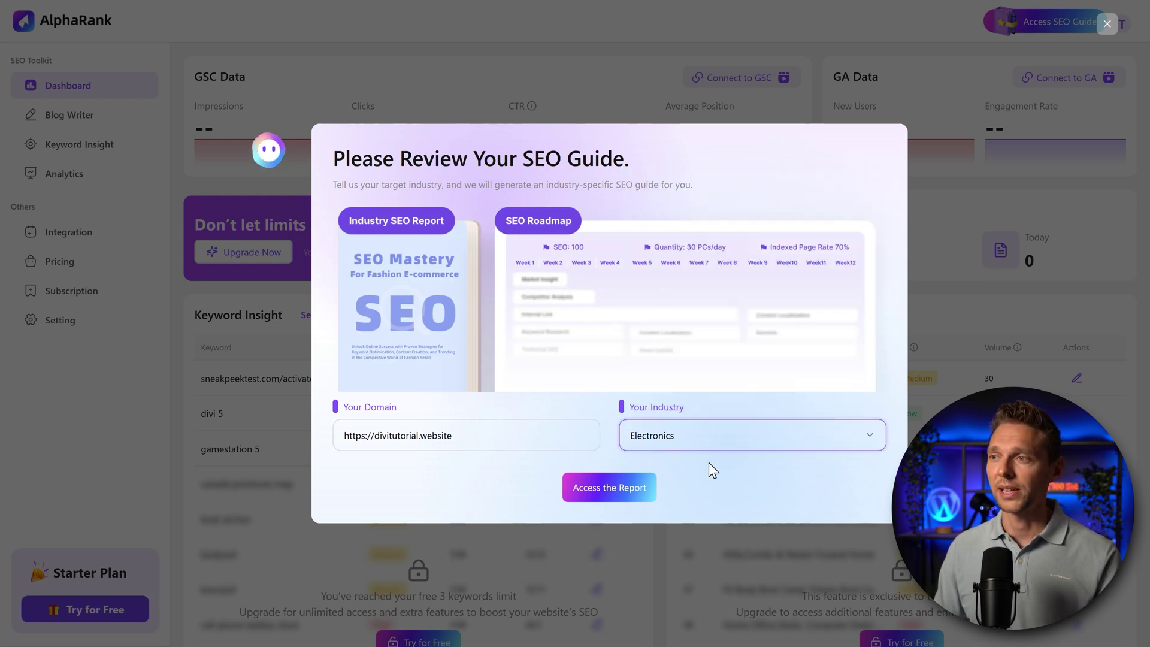
{"action": "left_click", "coordinate": [609, 487]}
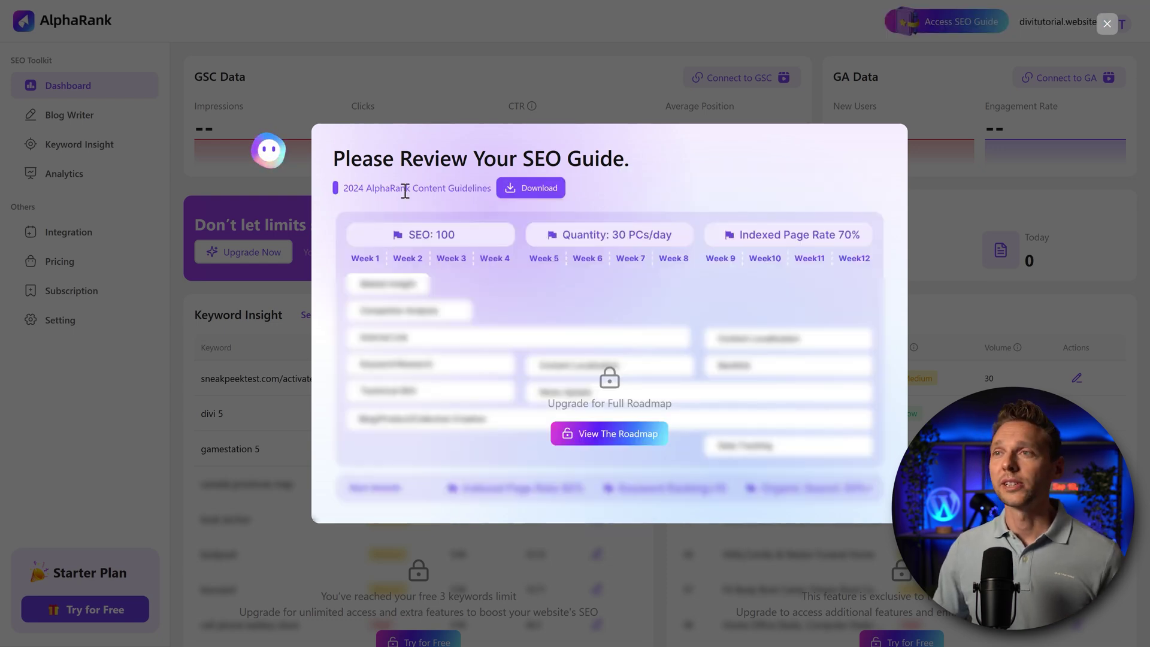
{"action": "left_click", "coordinate": [484, 190]}
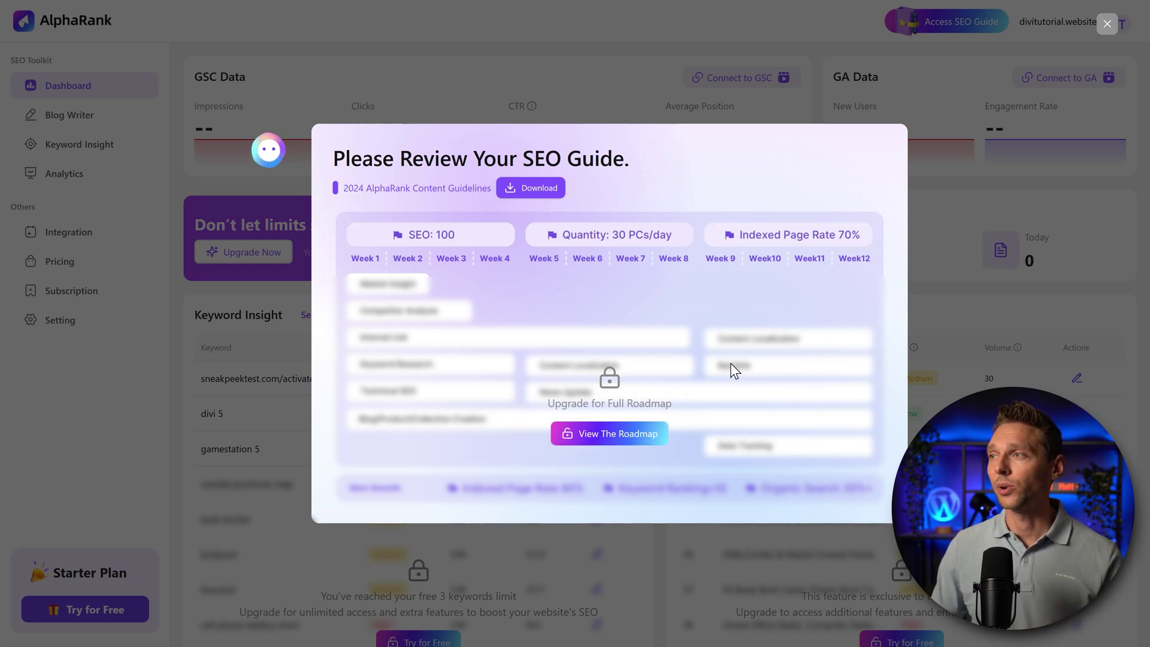
Preview the Technical SEO, Keyword Insight, Content Performance and Competitors sections of SEO Insights, then close it.
{"action": "left_click", "coordinate": [1105, 25]}
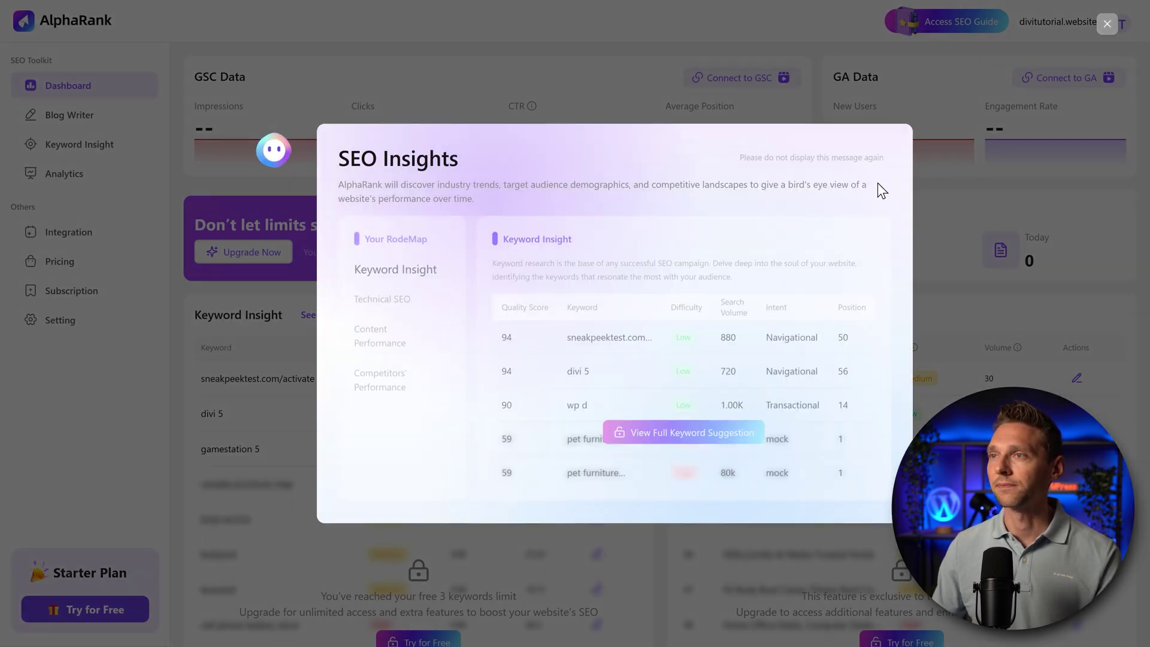
{"action": "left_click", "coordinate": [422, 293]}
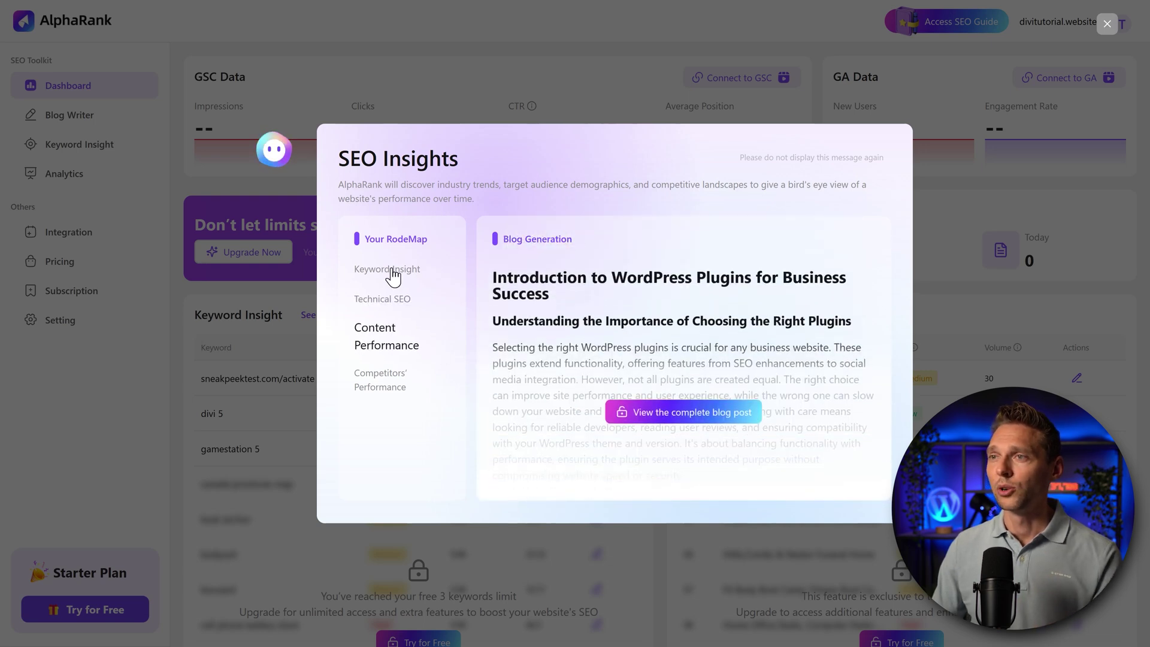
{"action": "left_click", "coordinate": [389, 273]}
{"action": "left_click", "coordinate": [396, 302]}
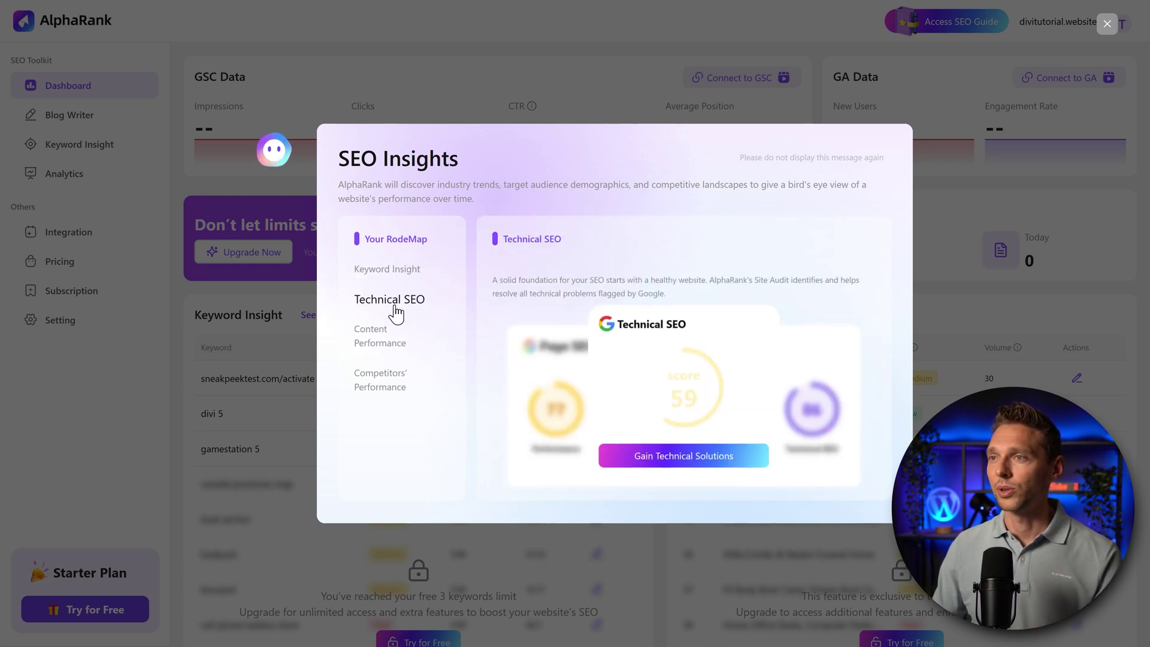
{"action": "left_click", "coordinate": [392, 335]}
{"action": "left_click", "coordinate": [389, 395]}
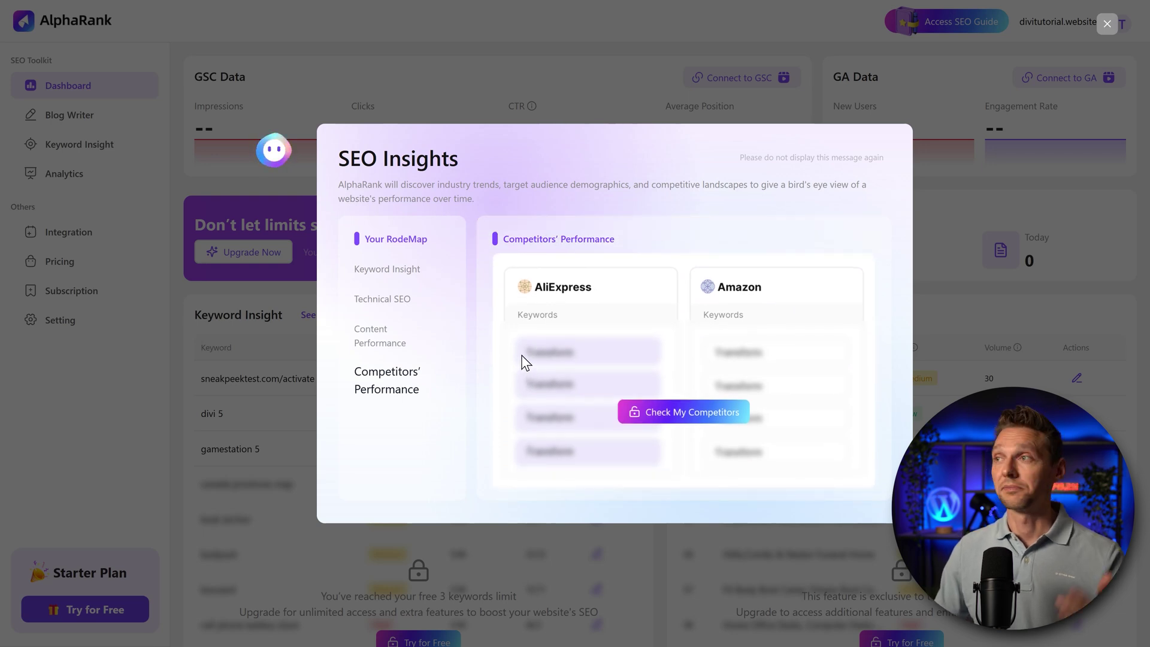
{"action": "left_click", "coordinate": [1107, 24]}
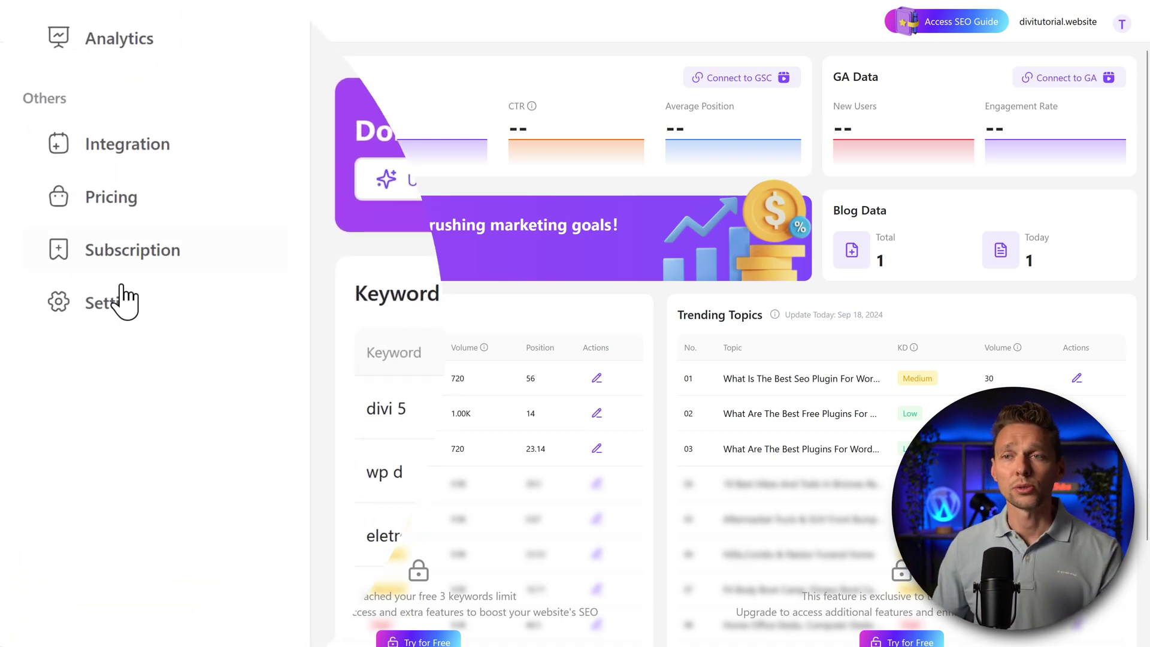
{"action": "left_click", "coordinate": [129, 318]}
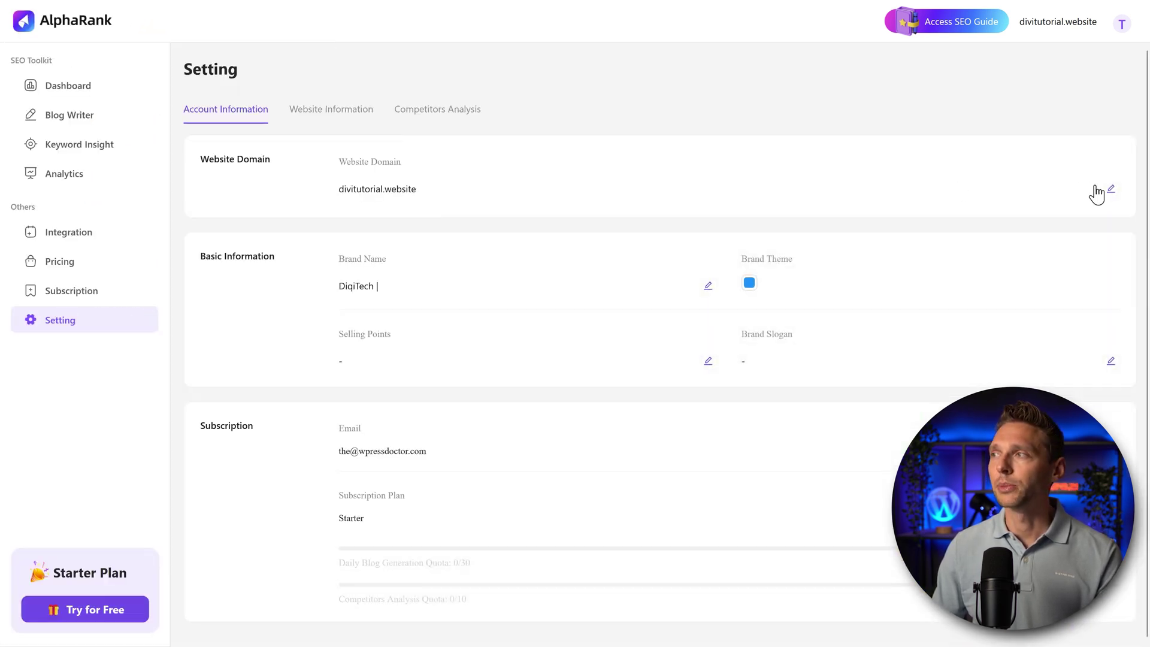
{"action": "left_click", "coordinate": [1103, 190]}
{"action": "left_click_drag", "start_coordinate": [568, 192], "coordinate": [306, 205]}
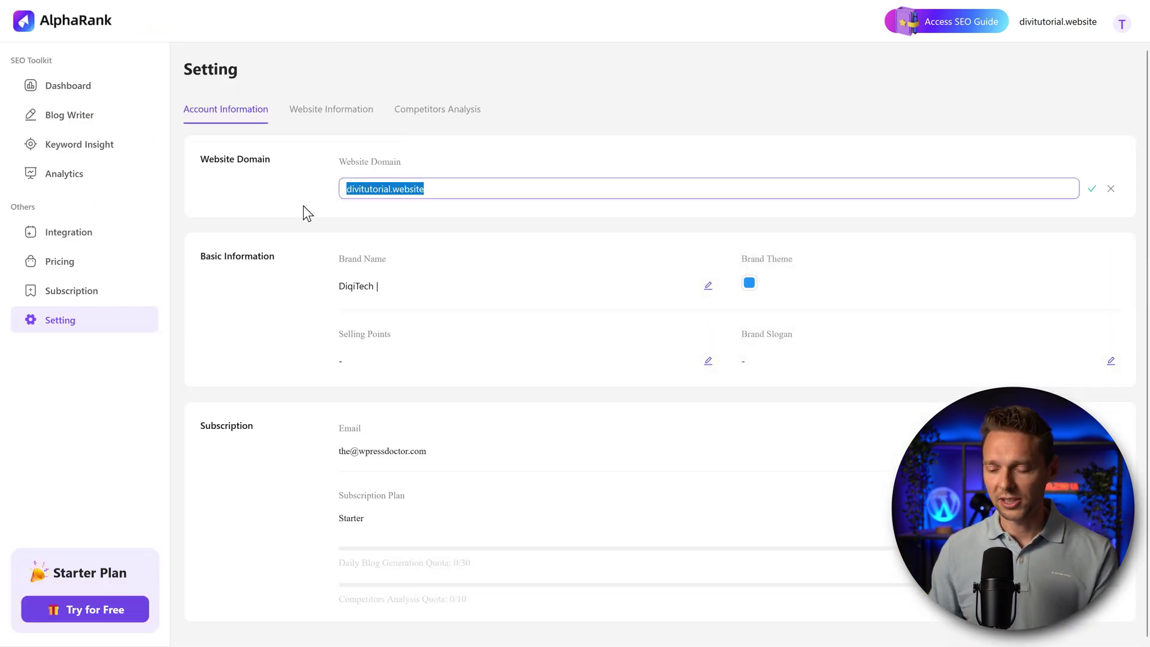
{"action": "type", "text": "https"}
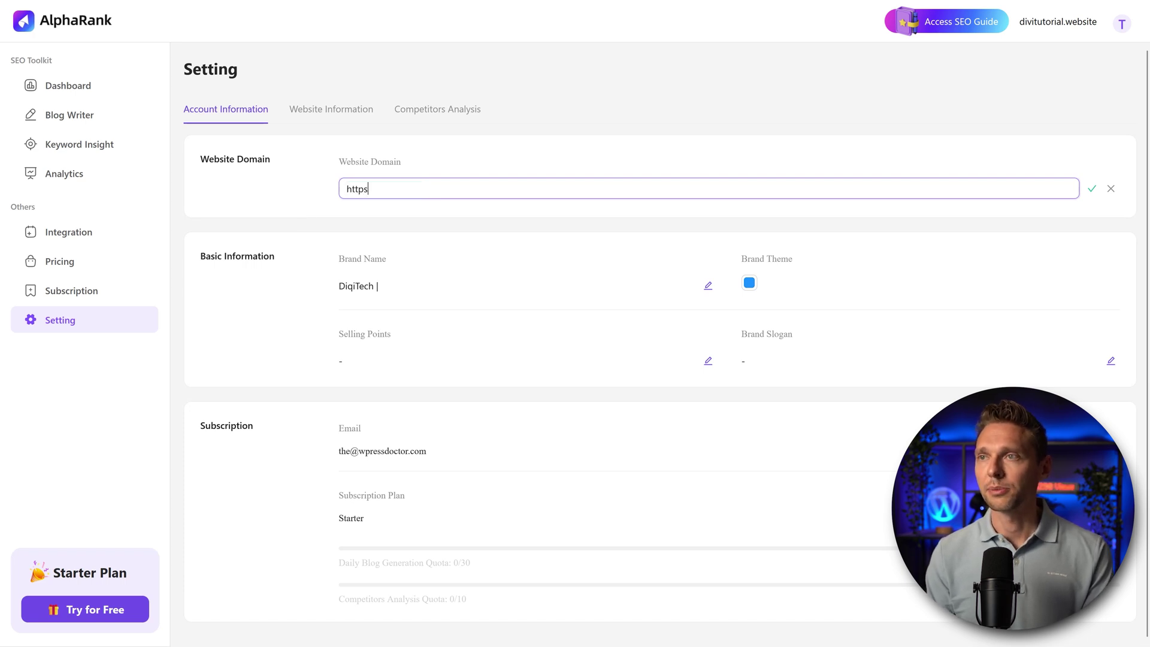
{"action": "type", "text": "://zepcam.com"}
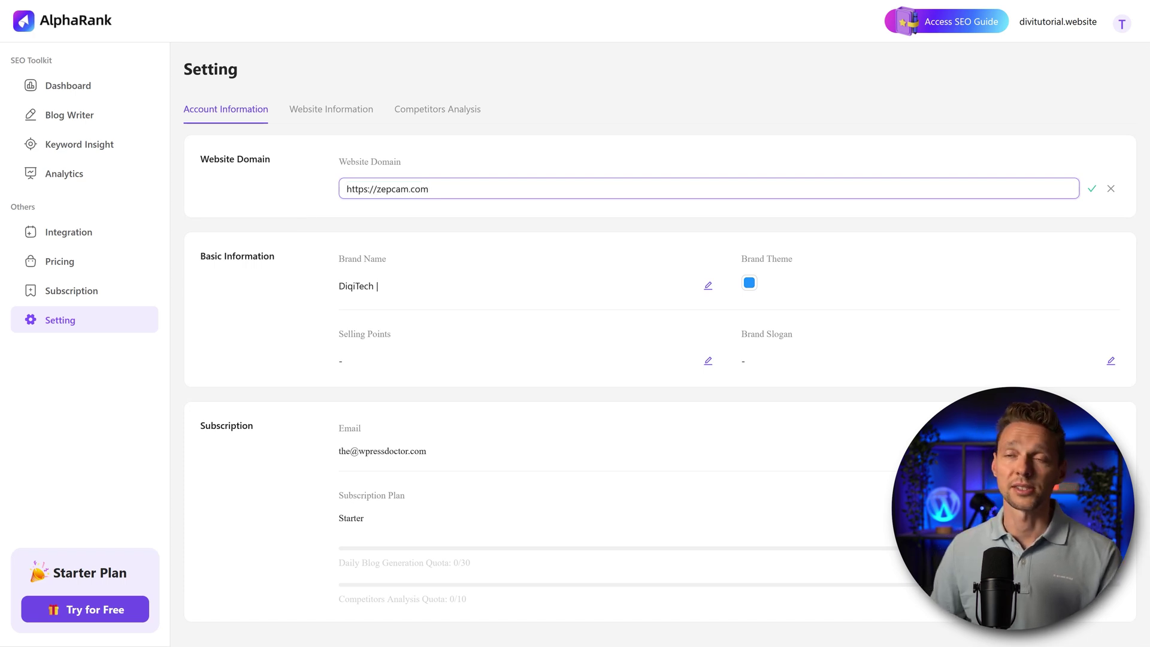
{"action": "left_click", "coordinate": [1091, 189]}
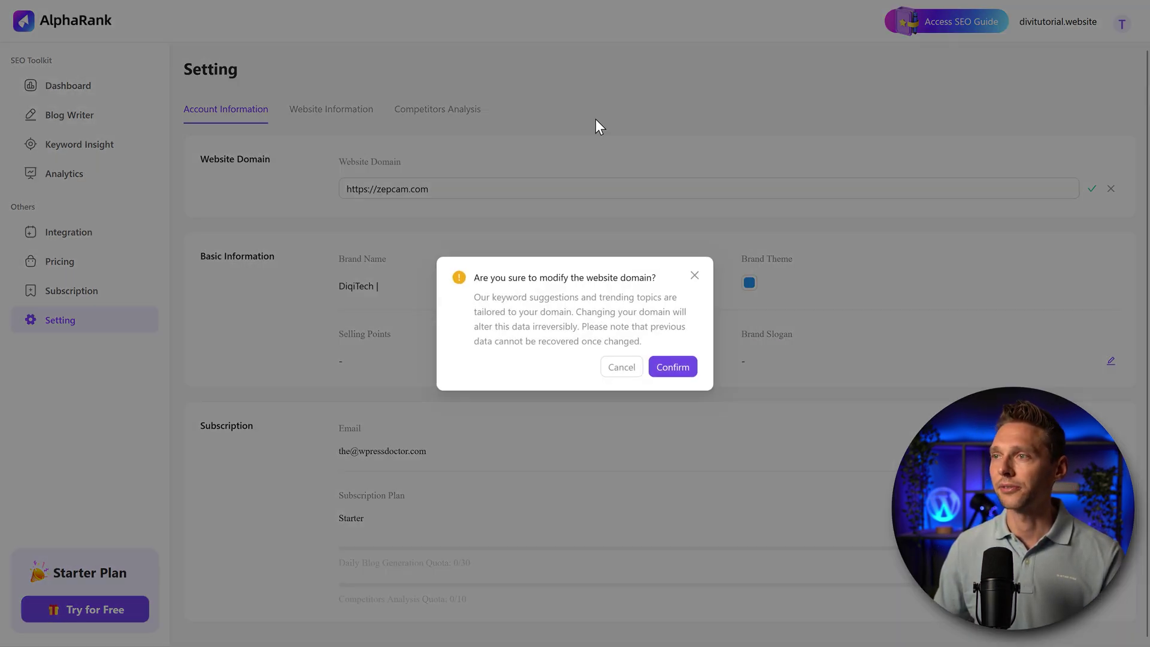
{"action": "left_click", "coordinate": [664, 371]}
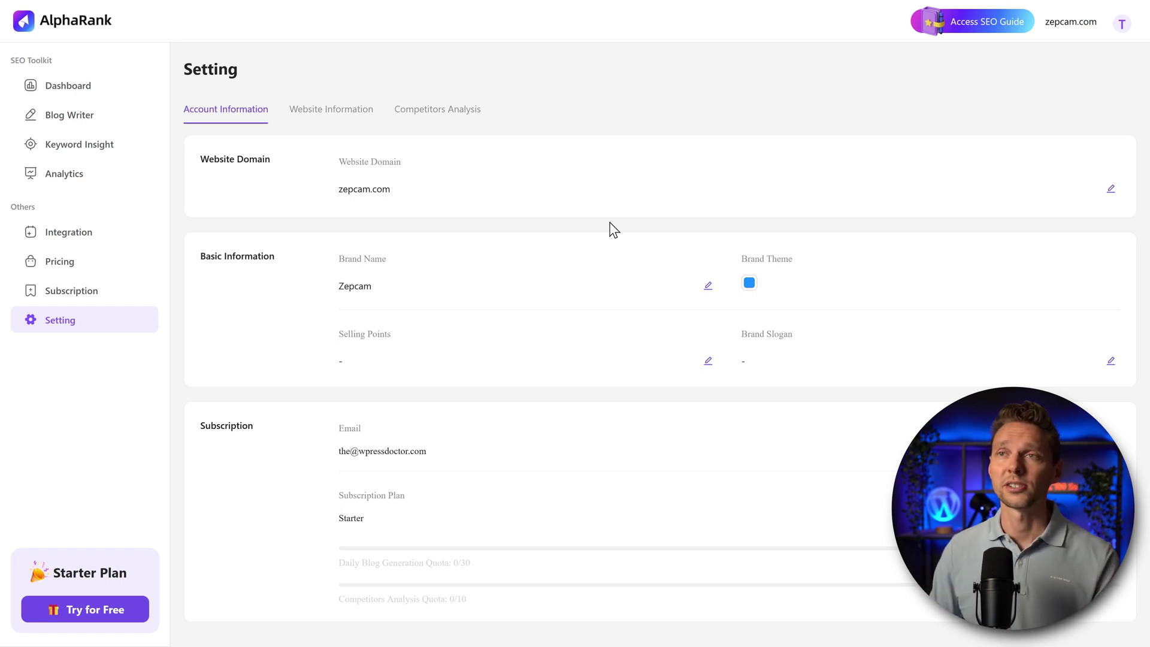
Connect Google Search Console on the Integration page, granting all permissions through Google sign-in.
{"action": "left_click", "coordinate": [39, 91]}
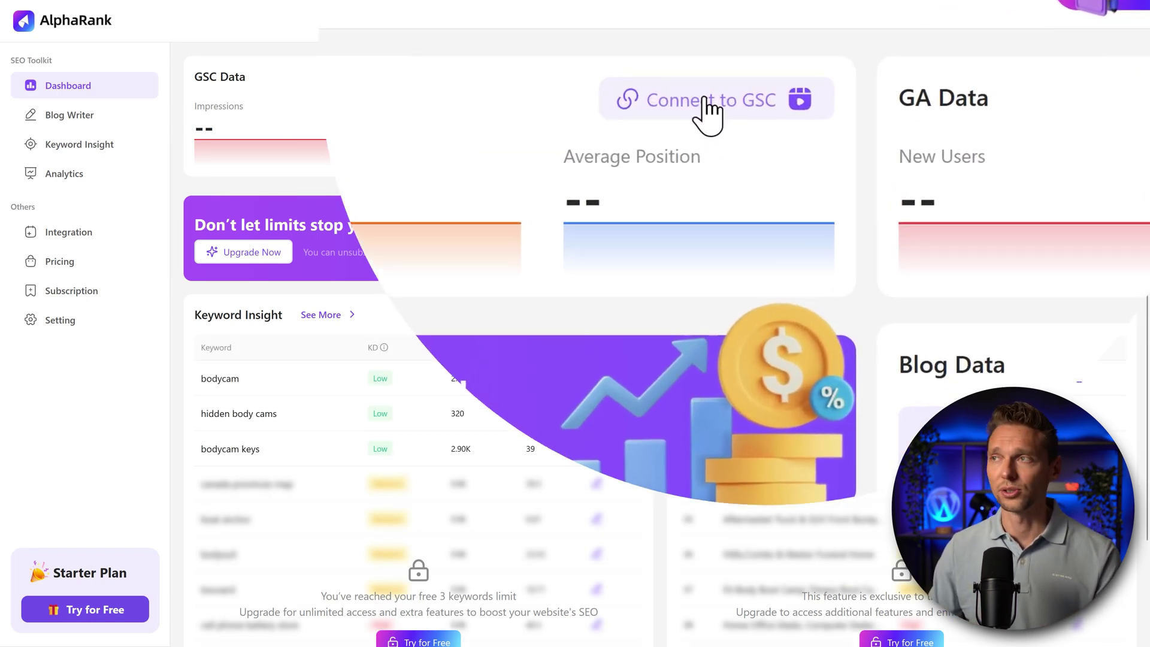
{"action": "left_click", "coordinate": [697, 99]}
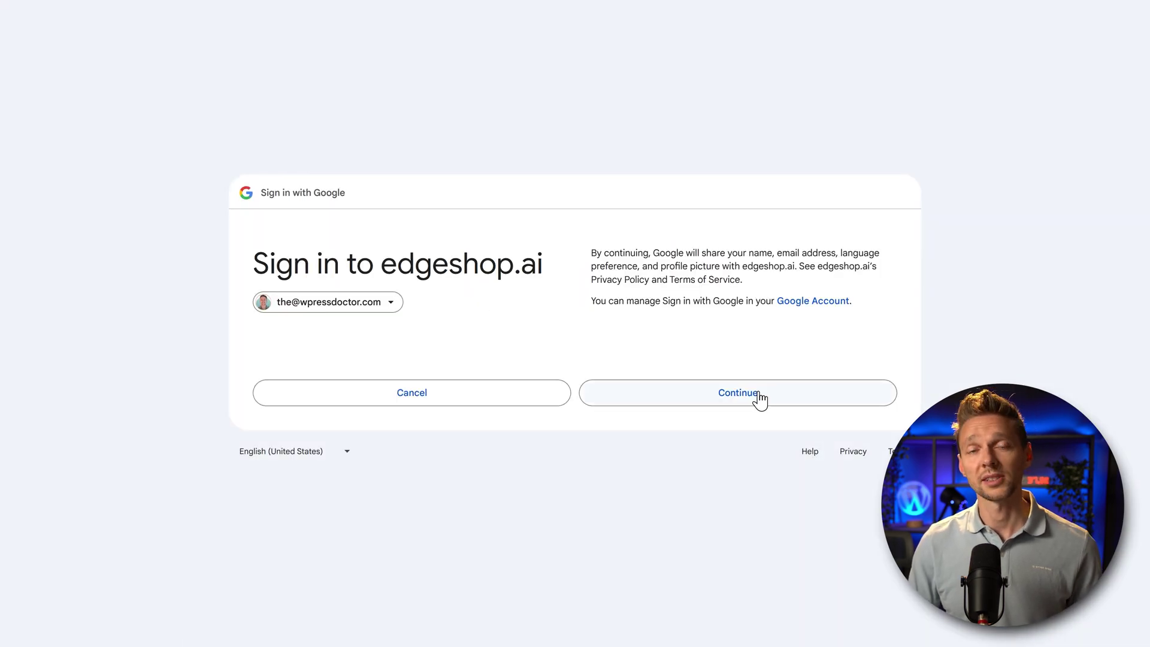
{"action": "left_click", "coordinate": [759, 398]}
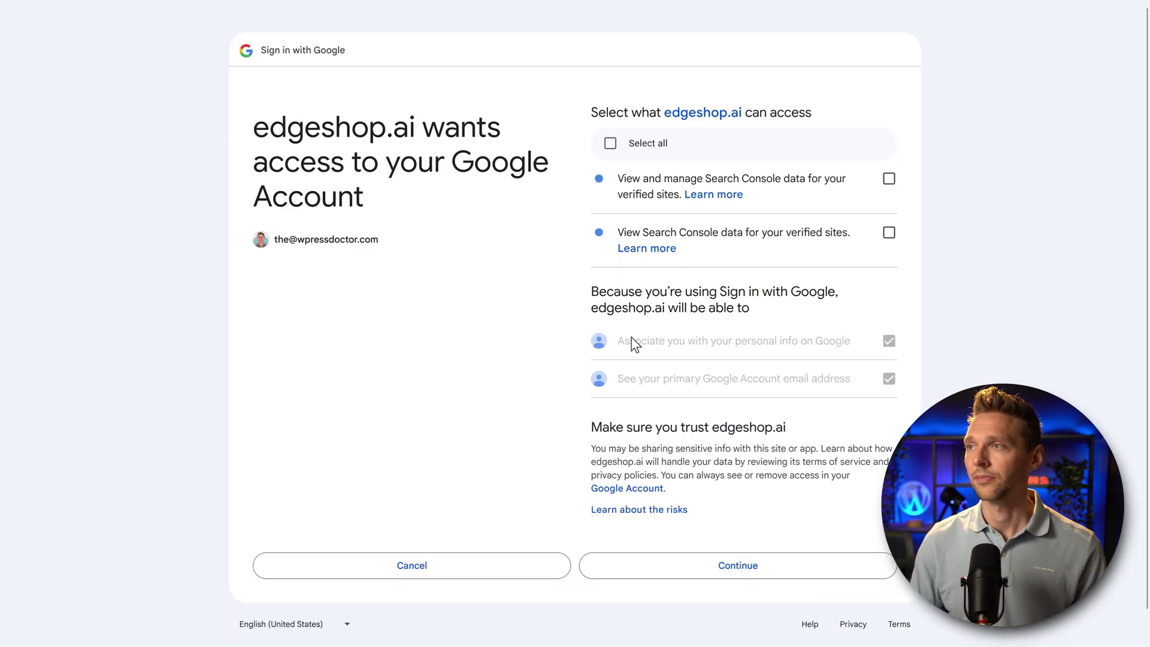
{"action": "left_click", "coordinate": [610, 144]}
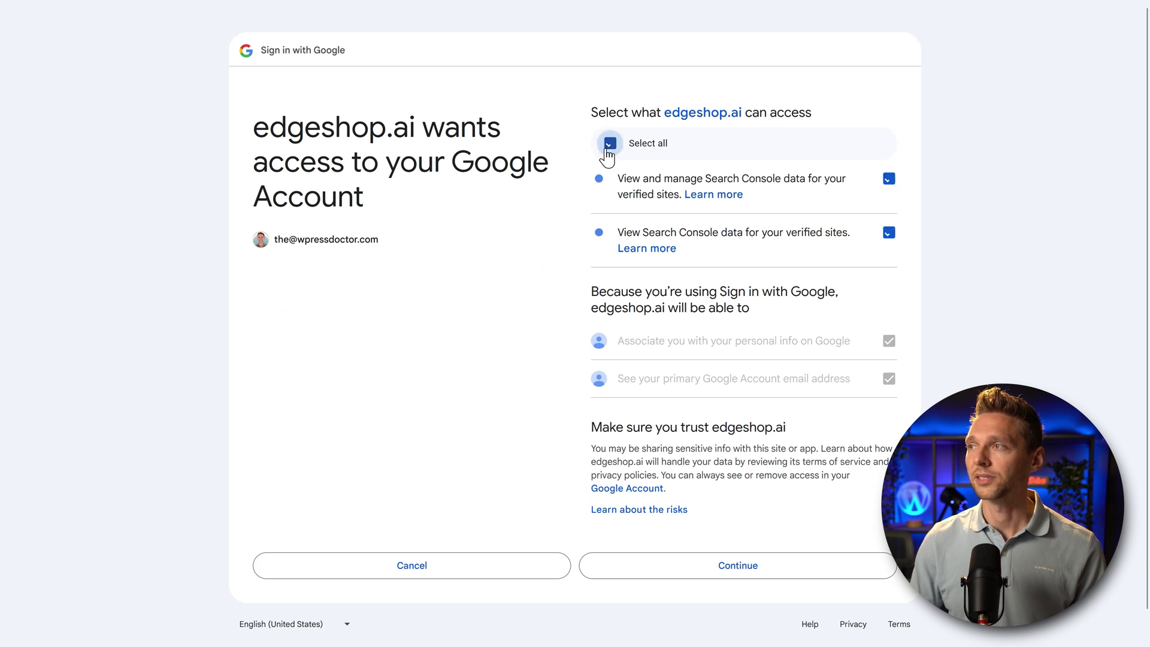
{"action": "left_click", "coordinate": [746, 575]}
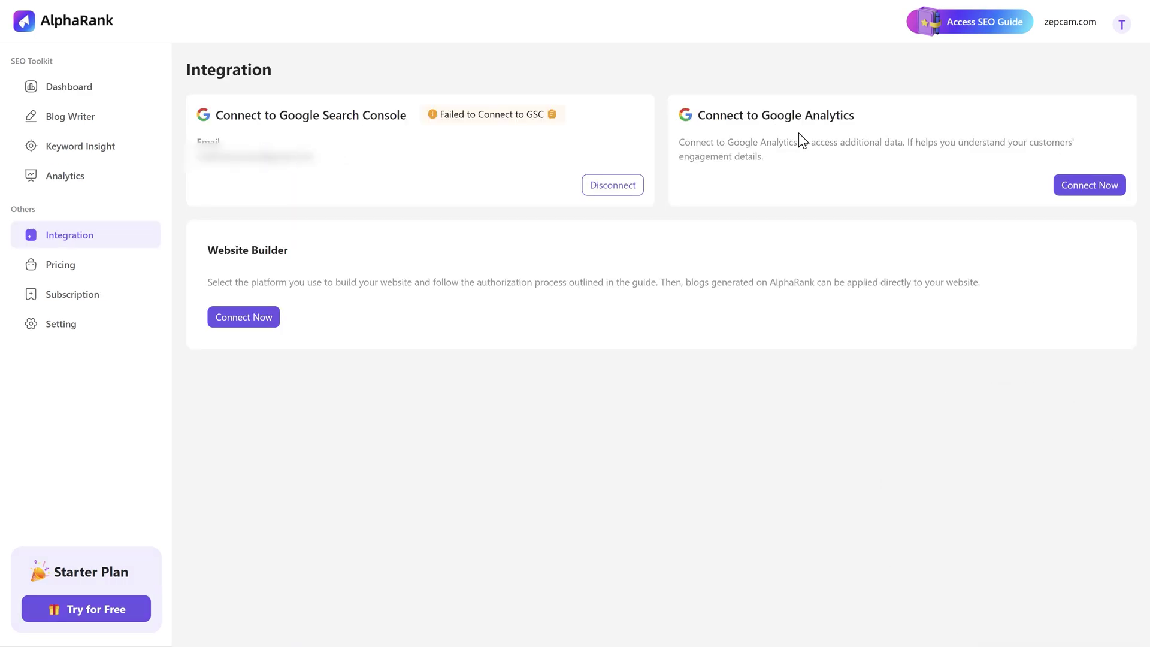
Grant AlphaRank Google Analytics access via the Google account, bringing in 20 new users and 0.38 engagement.
{"action": "left_click", "coordinate": [1090, 188]}
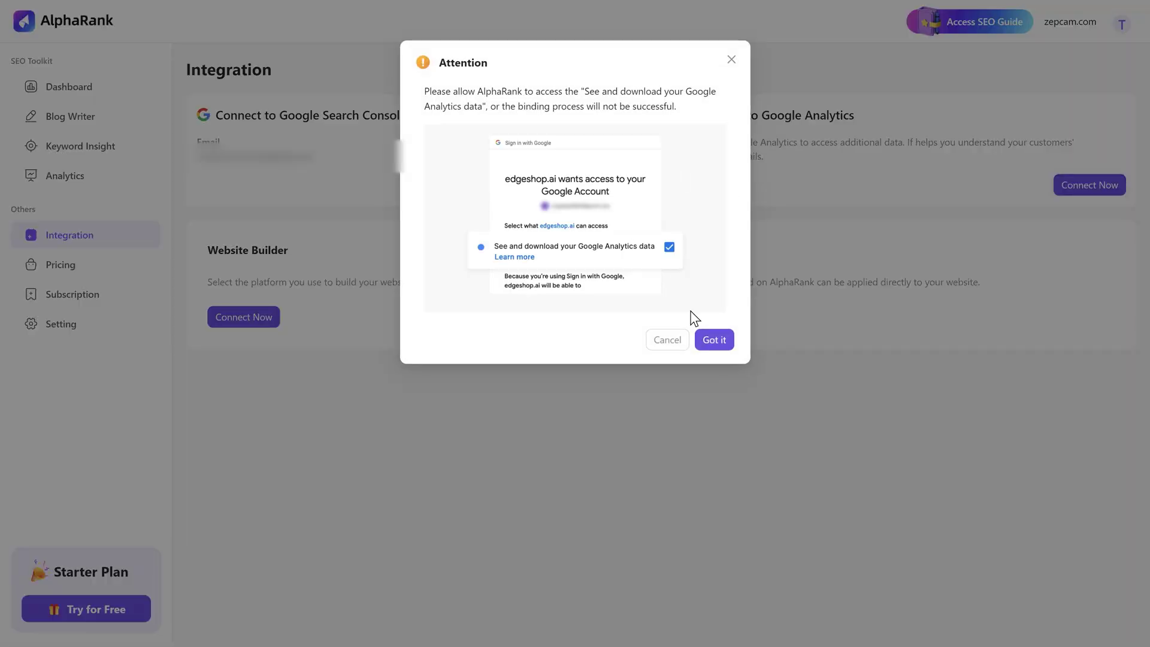
{"action": "left_click", "coordinate": [697, 337]}
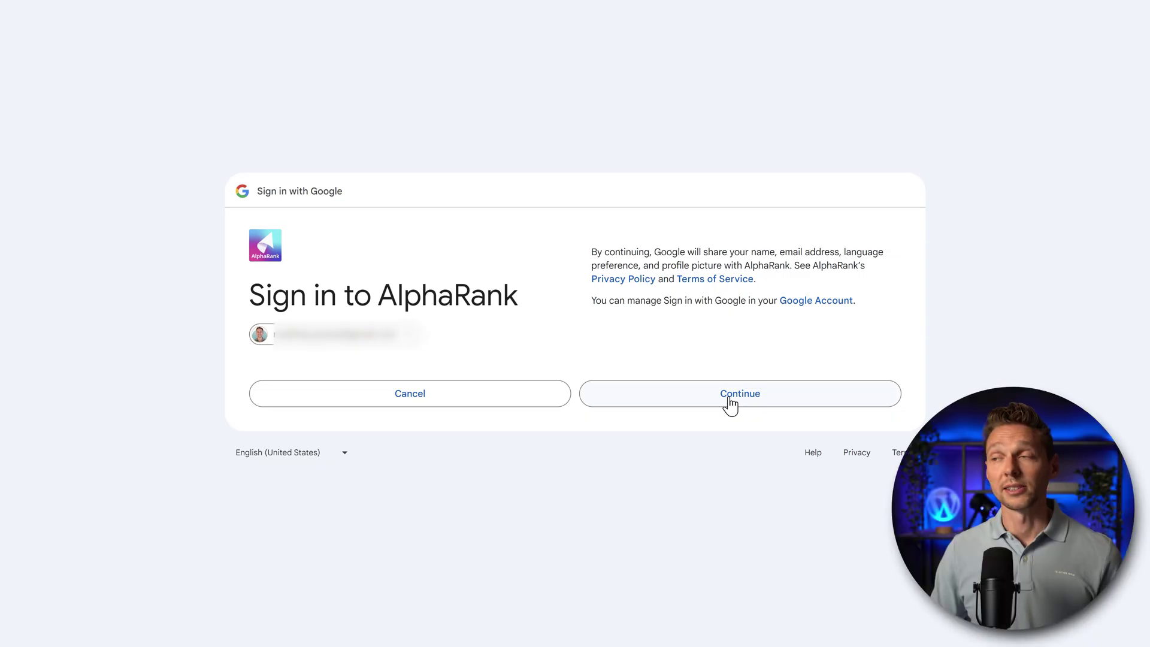
{"action": "left_click", "coordinate": [730, 395]}
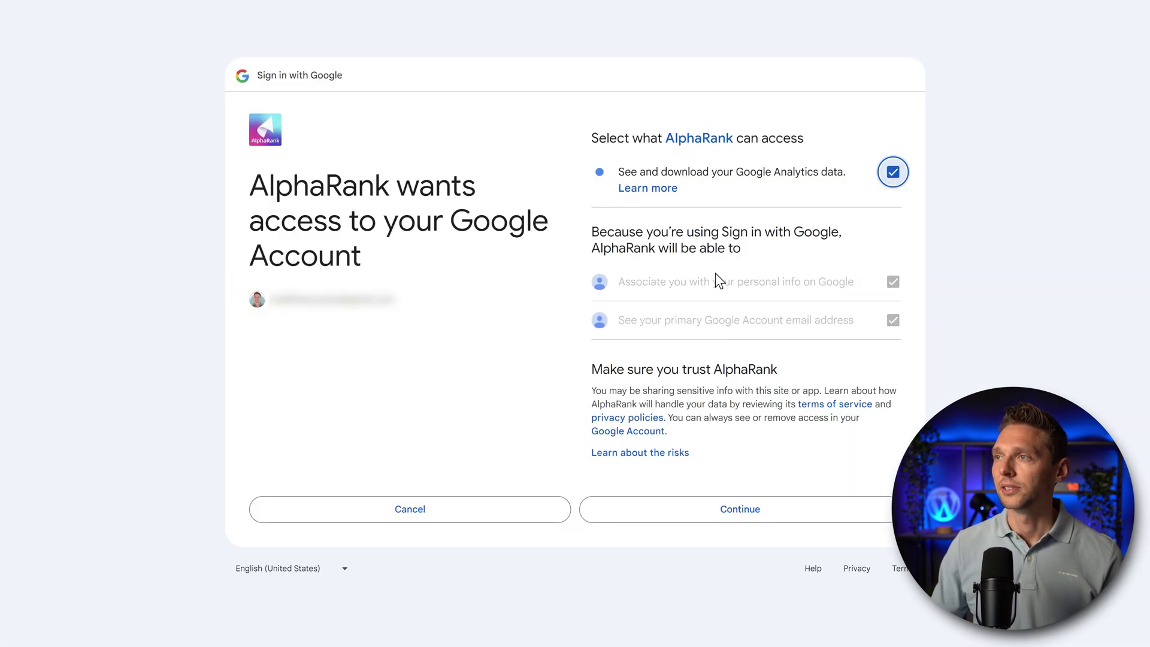
{"action": "left_click", "coordinate": [734, 510]}
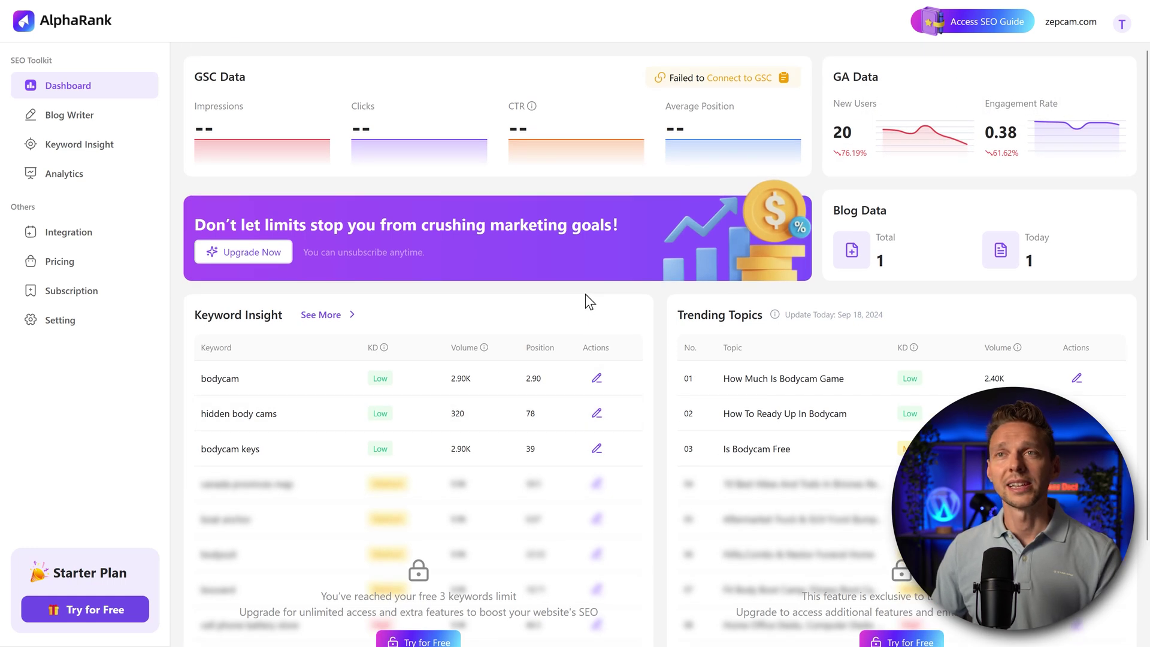
Browse the blog list, unlock pricing, Keyword Insight and Analytics, ending on the Integration page.
{"action": "left_click", "coordinate": [72, 126]}
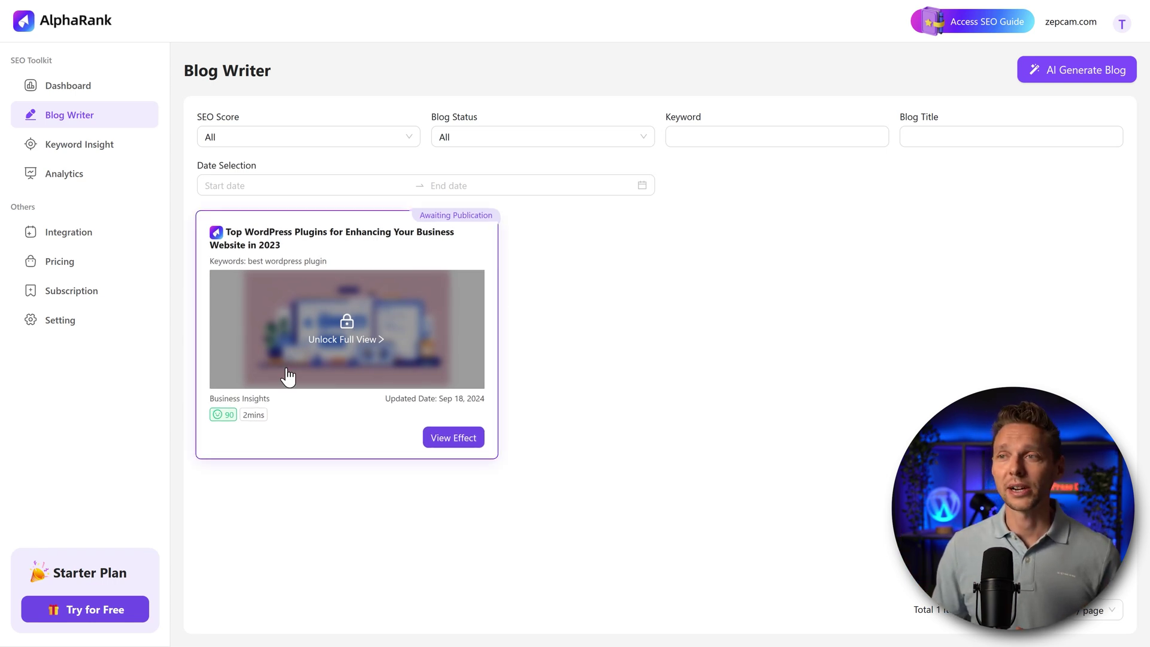
{"action": "left_click", "coordinate": [345, 339]}
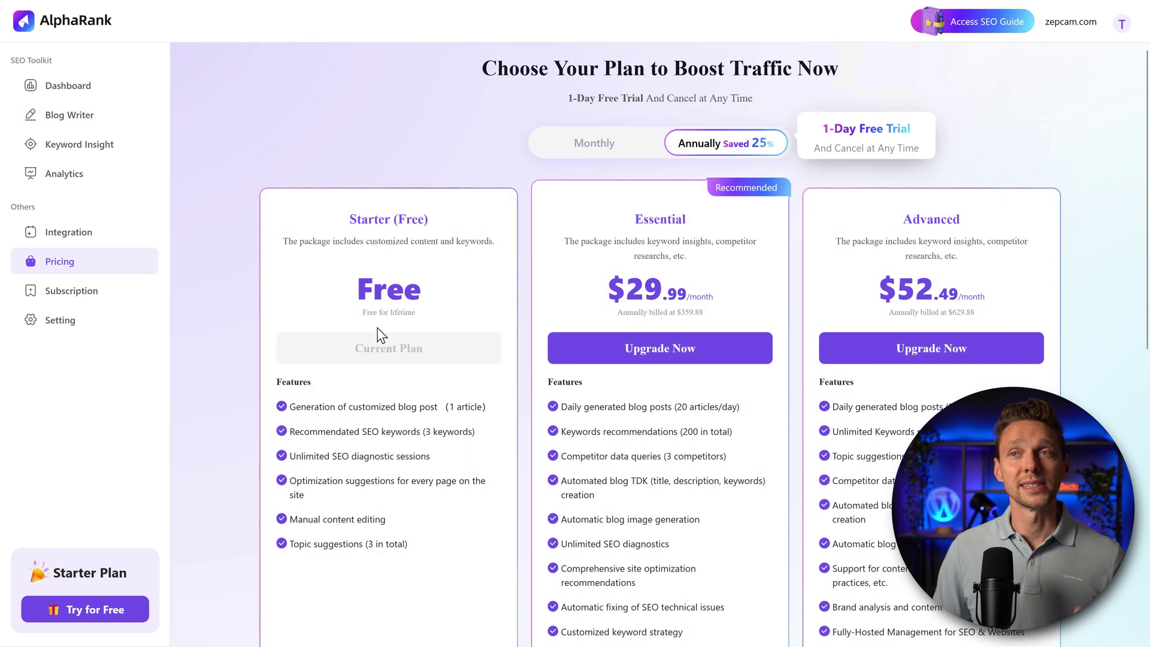
{"action": "left_click", "coordinate": [105, 153]}
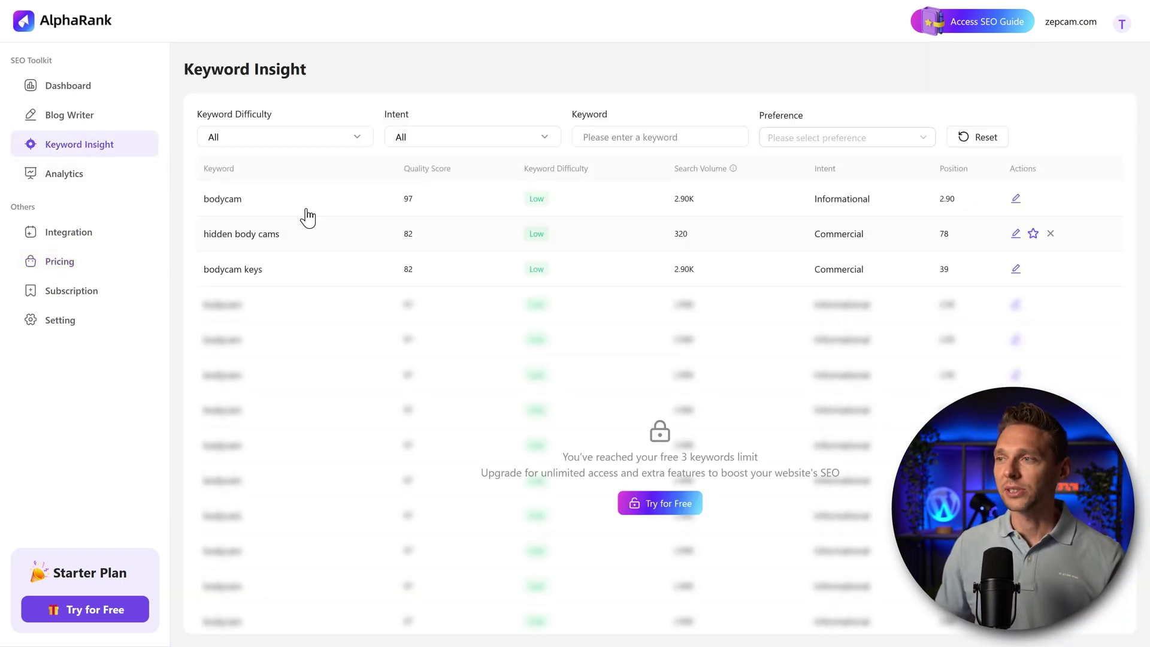
{"action": "left_click", "coordinate": [71, 178]}
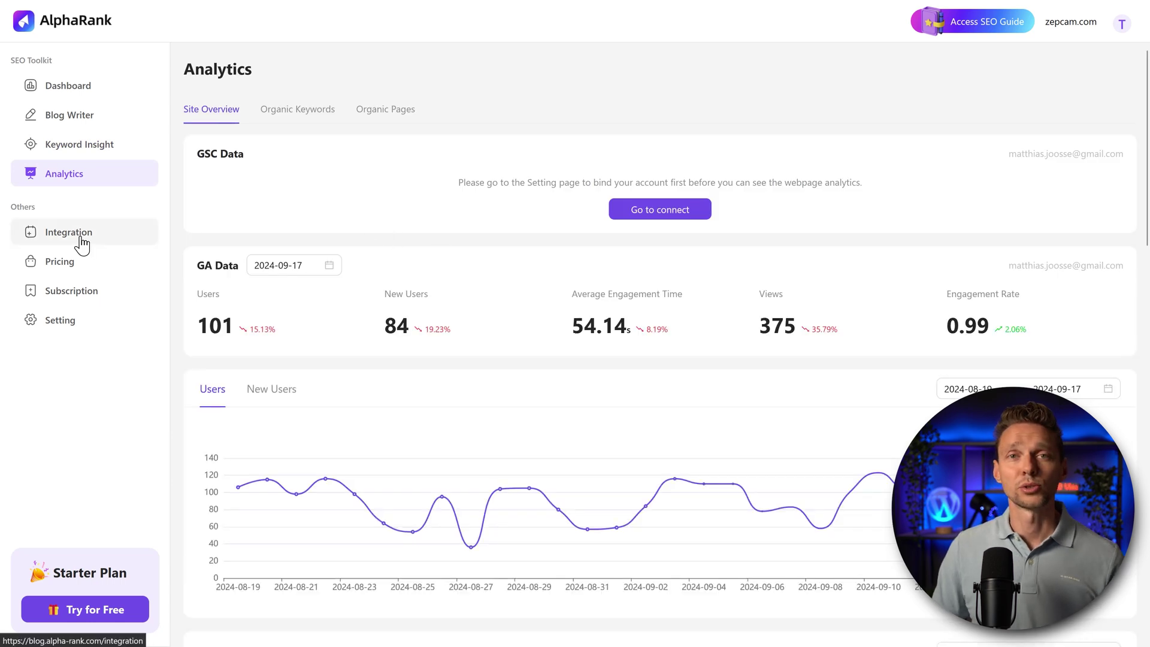
{"action": "left_click", "coordinate": [82, 244]}
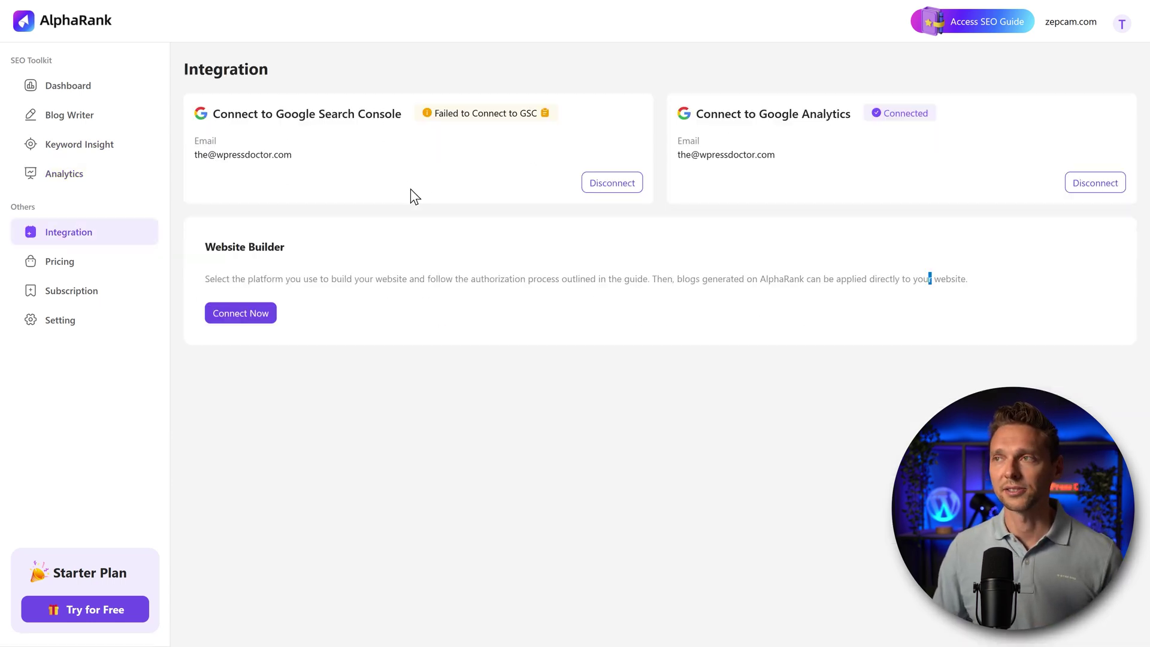
Start a Development Platform Connection with WordPress.org chosen, leaving the user name field active.
{"action": "left_click", "coordinate": [242, 324]}
{"action": "left_click", "coordinate": [449, 233]}
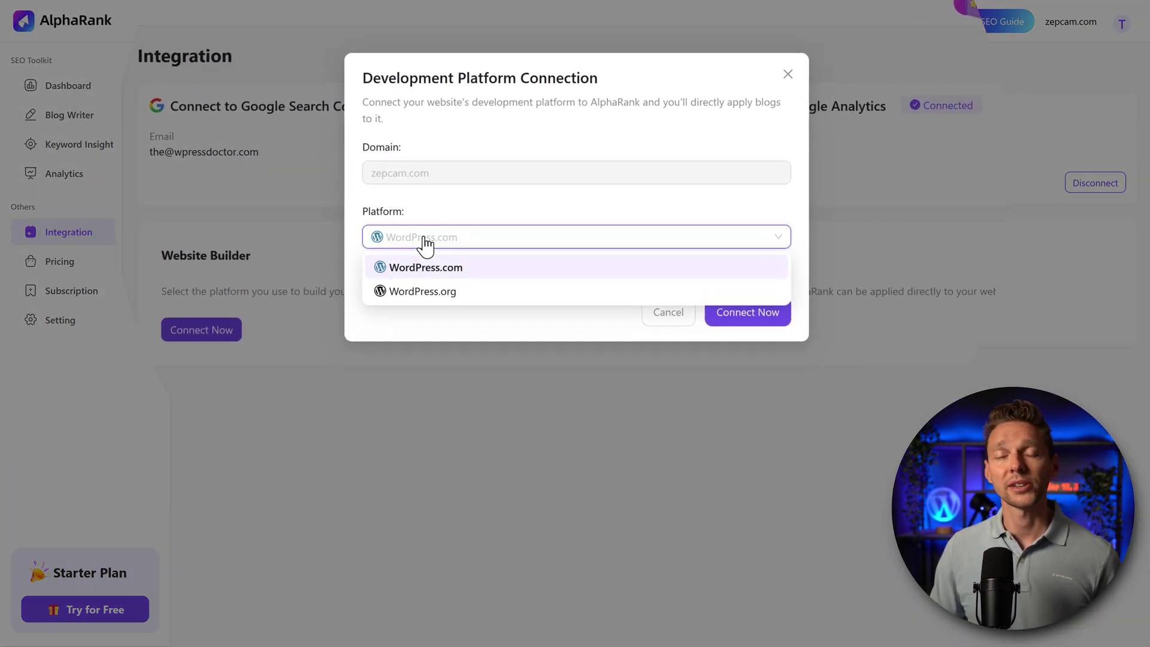
{"action": "left_click", "coordinate": [441, 299]}
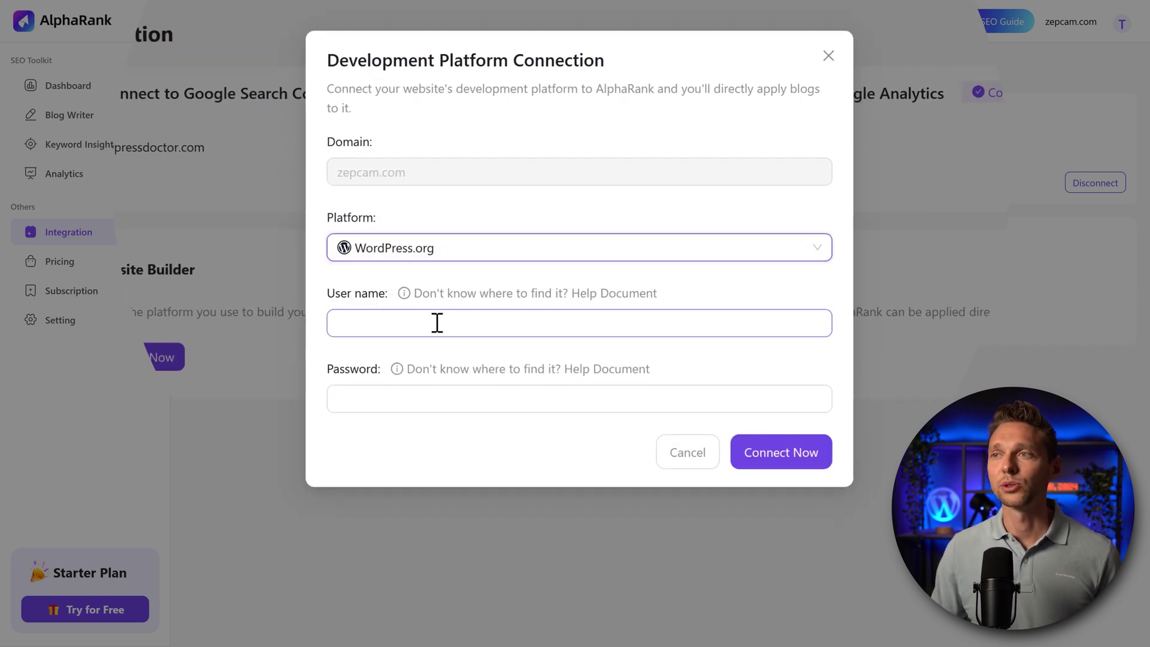
{"action": "left_click", "coordinate": [432, 327]}
{"action": "left_click", "coordinate": [385, 430]}
{"action": "left_click", "coordinate": [395, 498]}
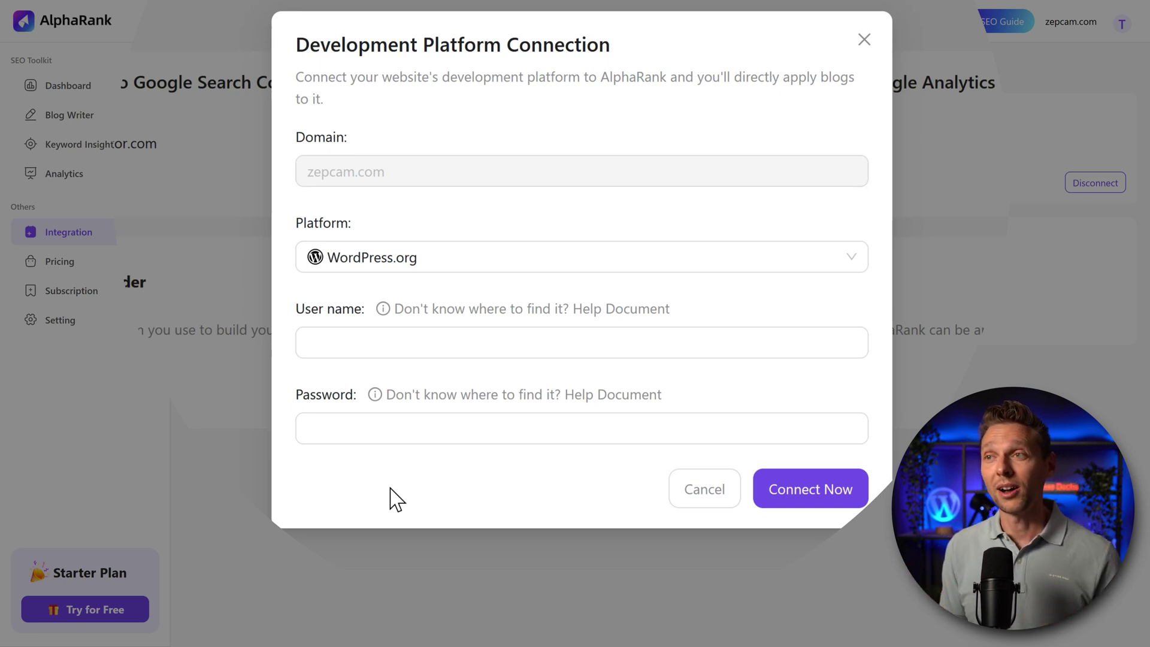
{"action": "left_click", "coordinate": [444, 344]}
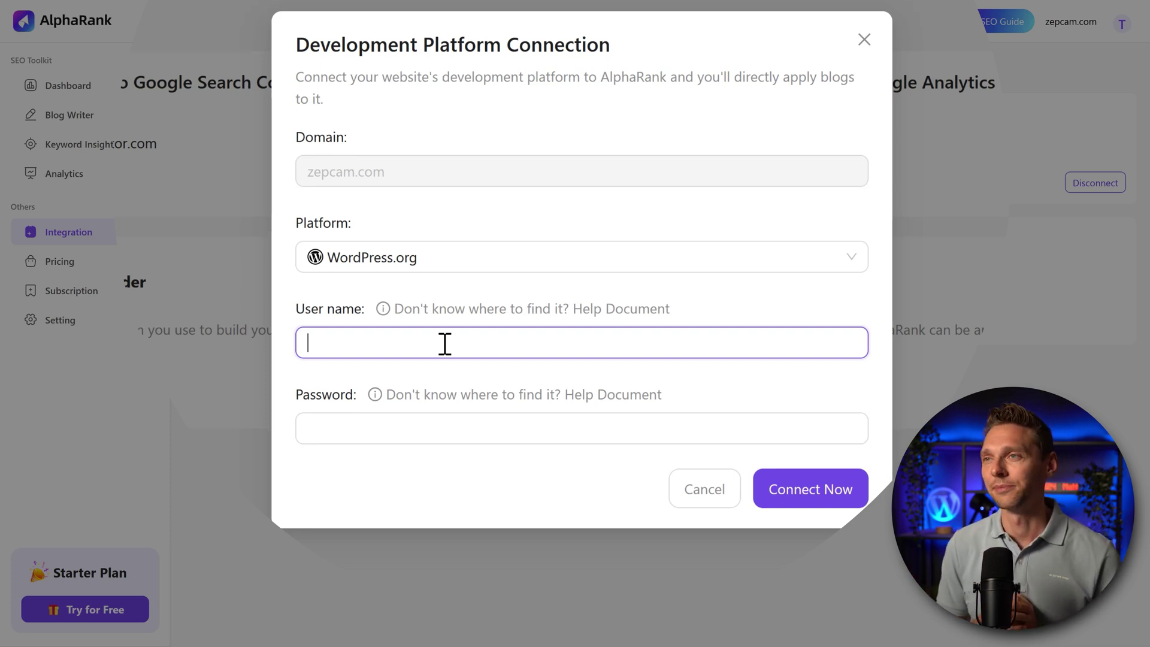
Look over Pricing and Subscription history, then open the Setting page's account information.
{"action": "left_click", "coordinate": [72, 264]}
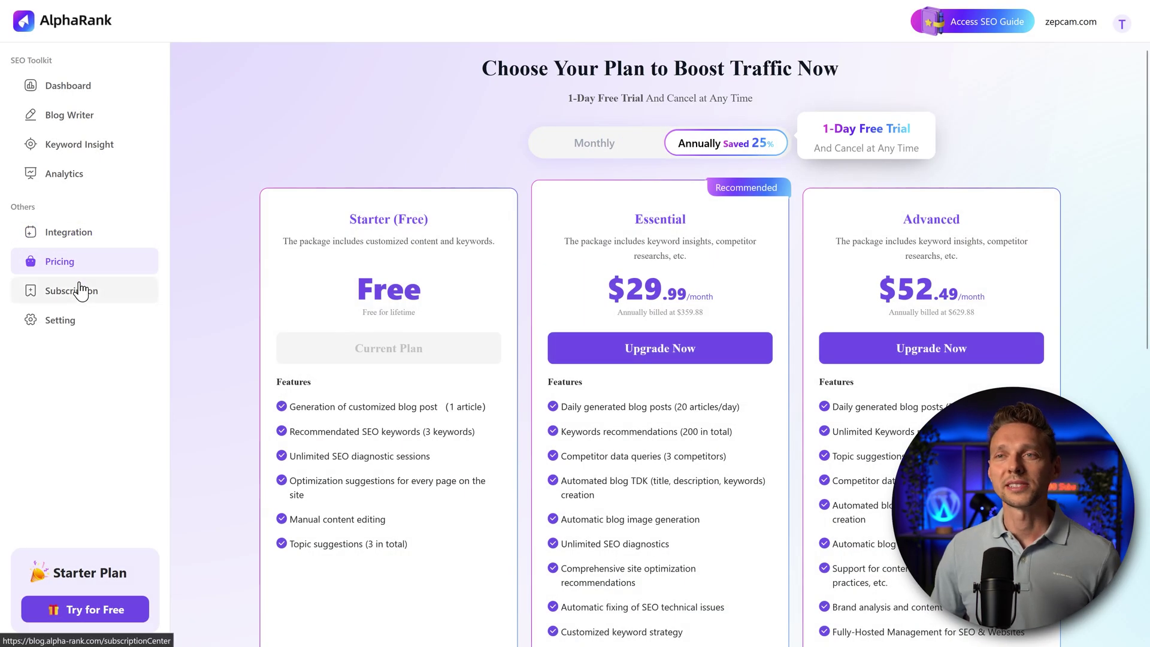
{"action": "left_click", "coordinate": [81, 293]}
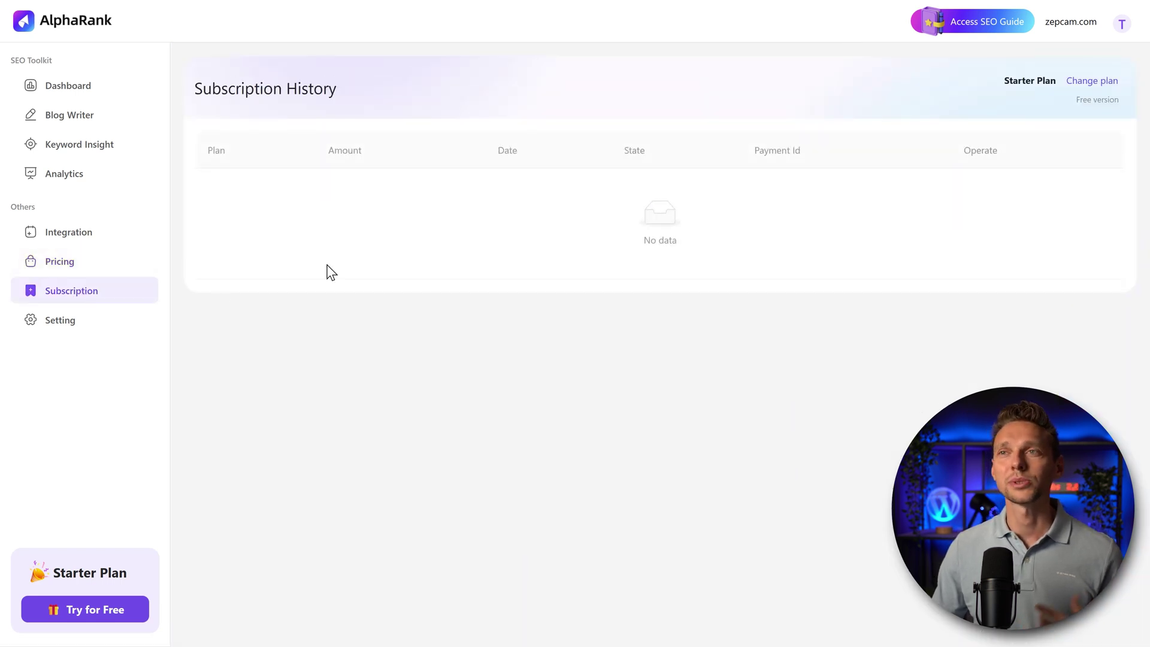
{"action": "left_click", "coordinate": [77, 325]}
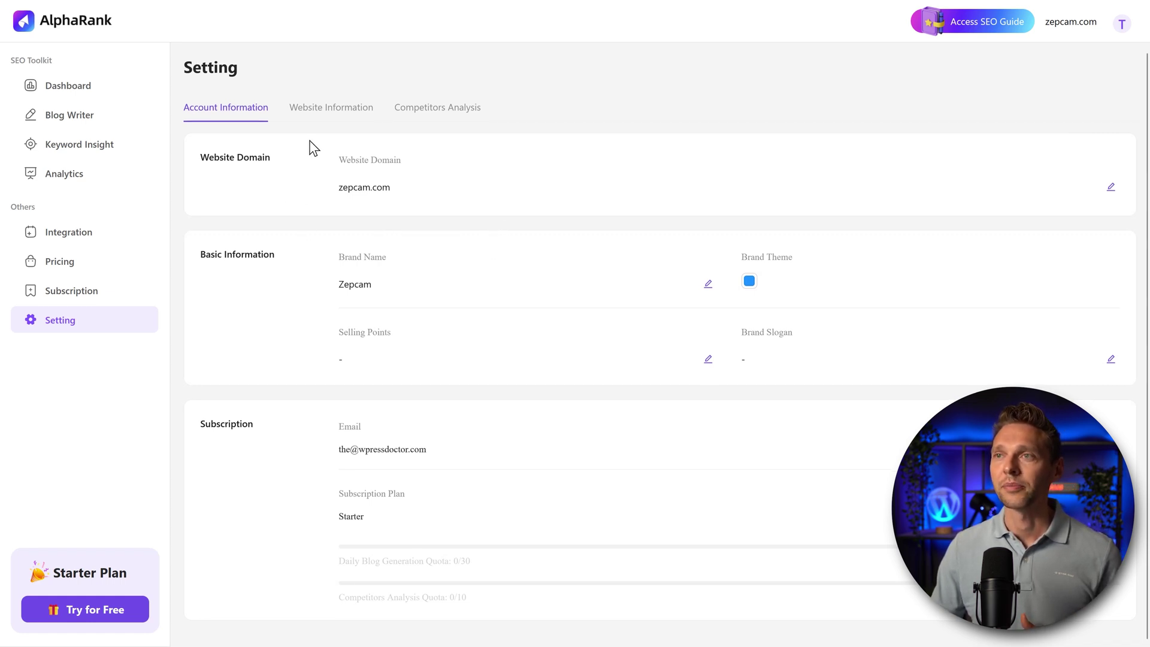
Update the marketing goals on the Website Information tab, adding Organic Traffic.
{"action": "left_click", "coordinate": [320, 116]}
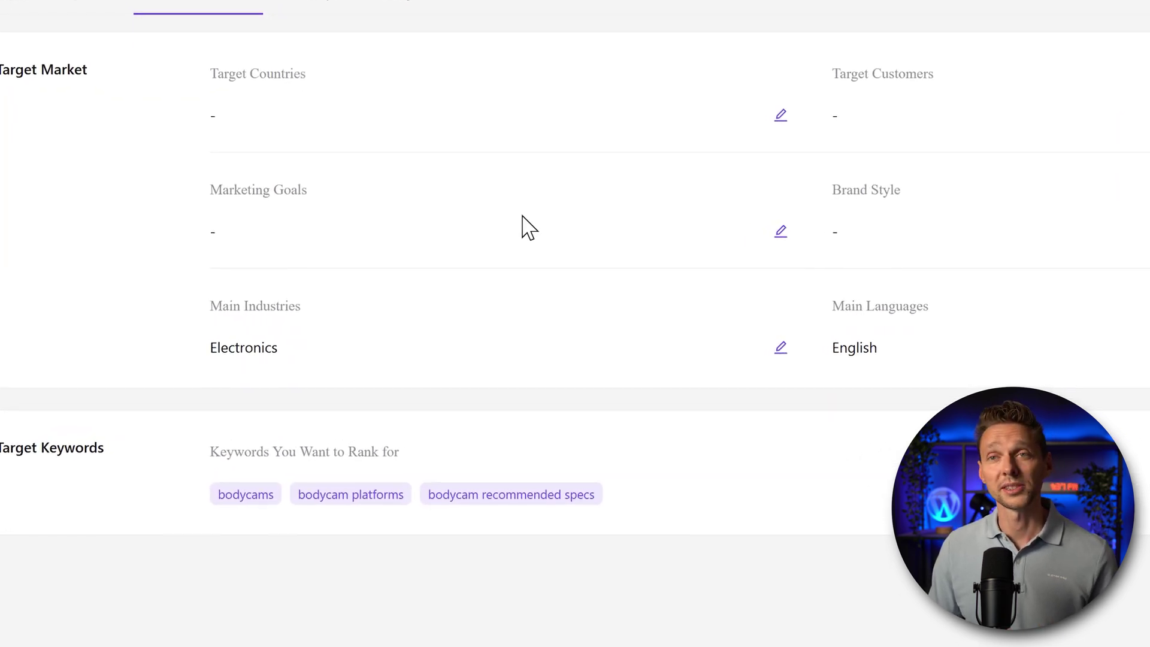
{"action": "left_click", "coordinate": [781, 115]}
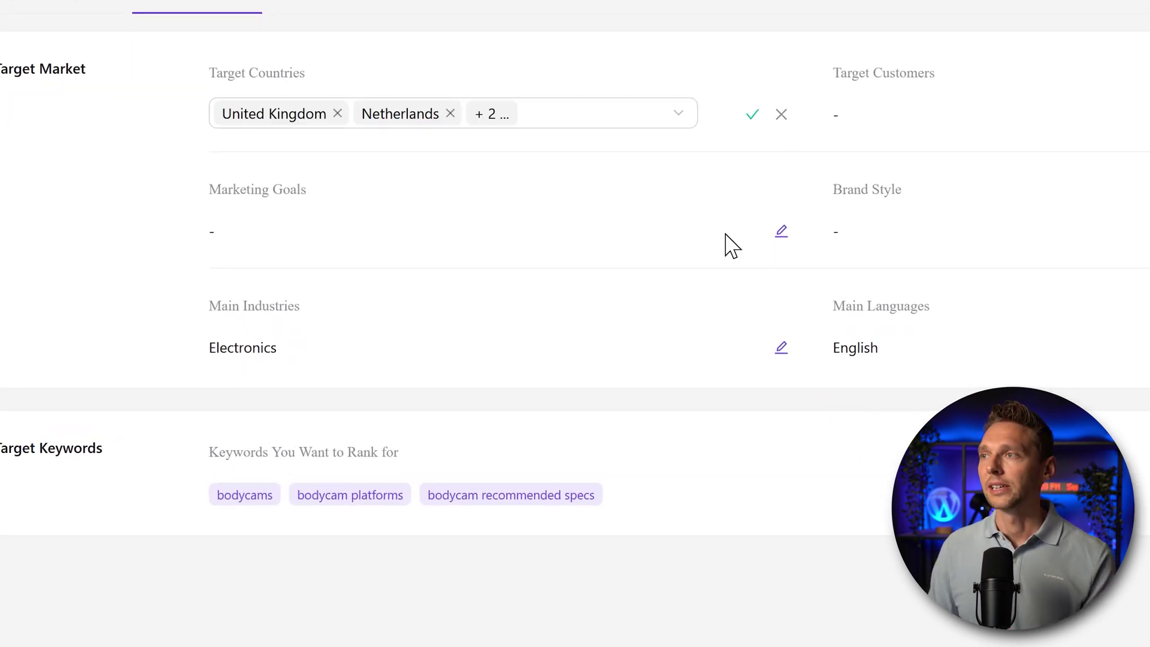
{"action": "left_click", "coordinate": [782, 231]}
{"action": "left_click", "coordinate": [400, 234]}
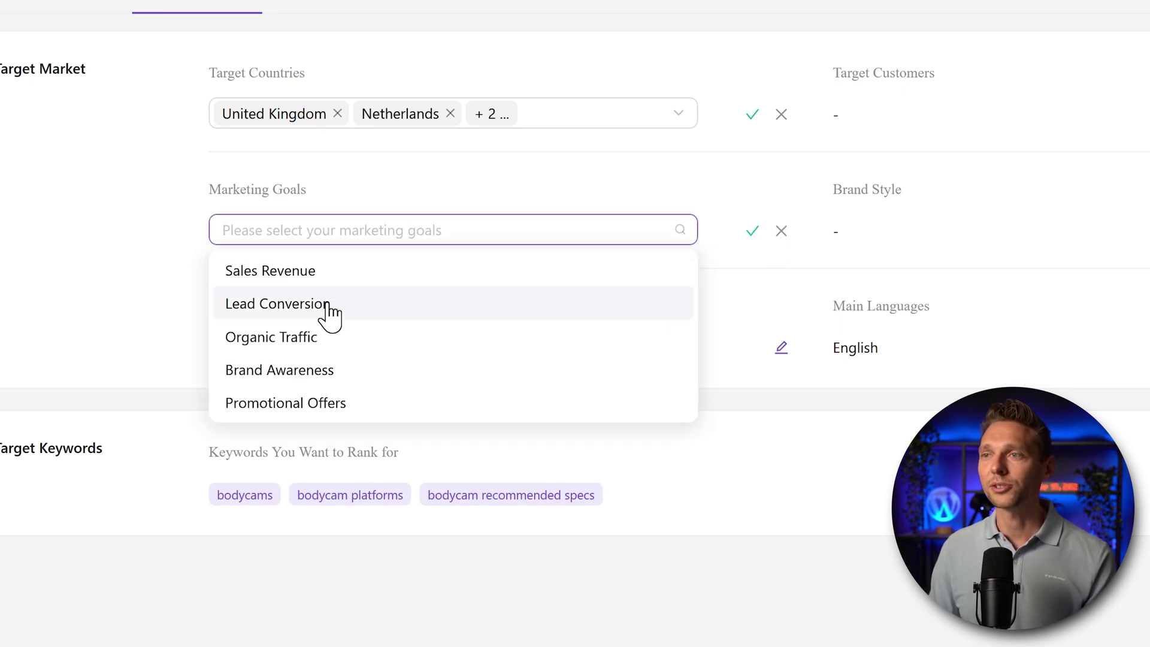
{"action": "left_click", "coordinate": [322, 337]}
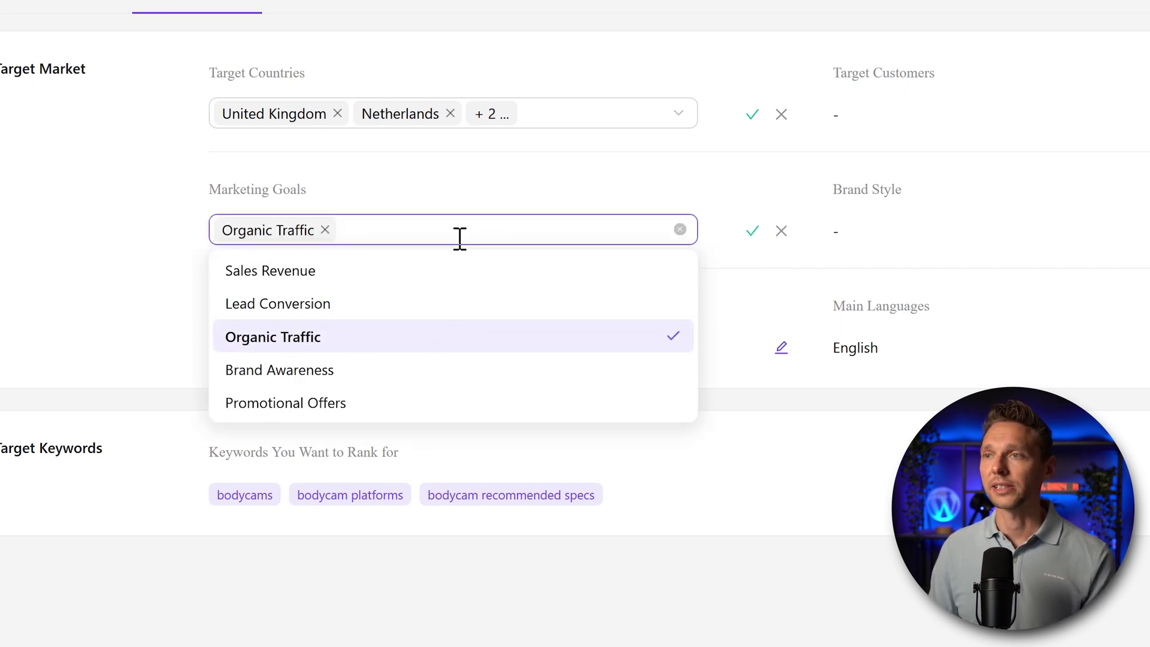
{"action": "left_click", "coordinate": [359, 309]}
{"action": "left_click", "coordinate": [549, 202]}
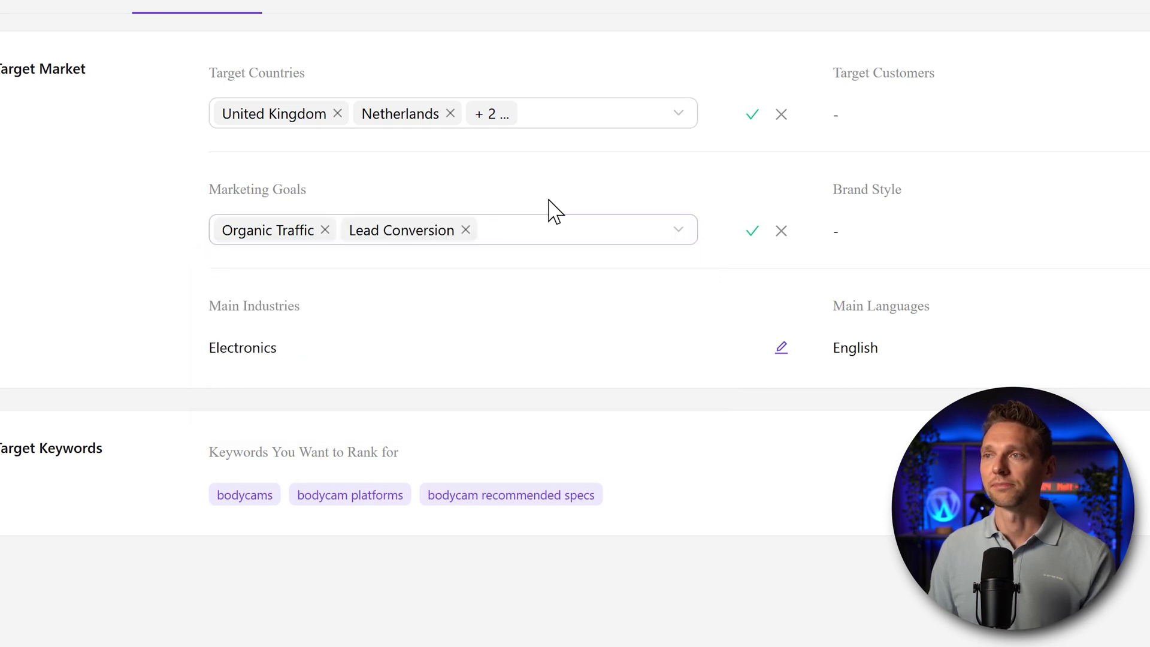
Adjust the main industries list, toggling Business & Industrial and Electronics.
{"action": "left_click", "coordinate": [780, 349]}
{"action": "left_click", "coordinate": [649, 349]}
{"action": "scroll", "coordinate": [693, 470], "scroll_direction": "down", "scroll_amount": 3}
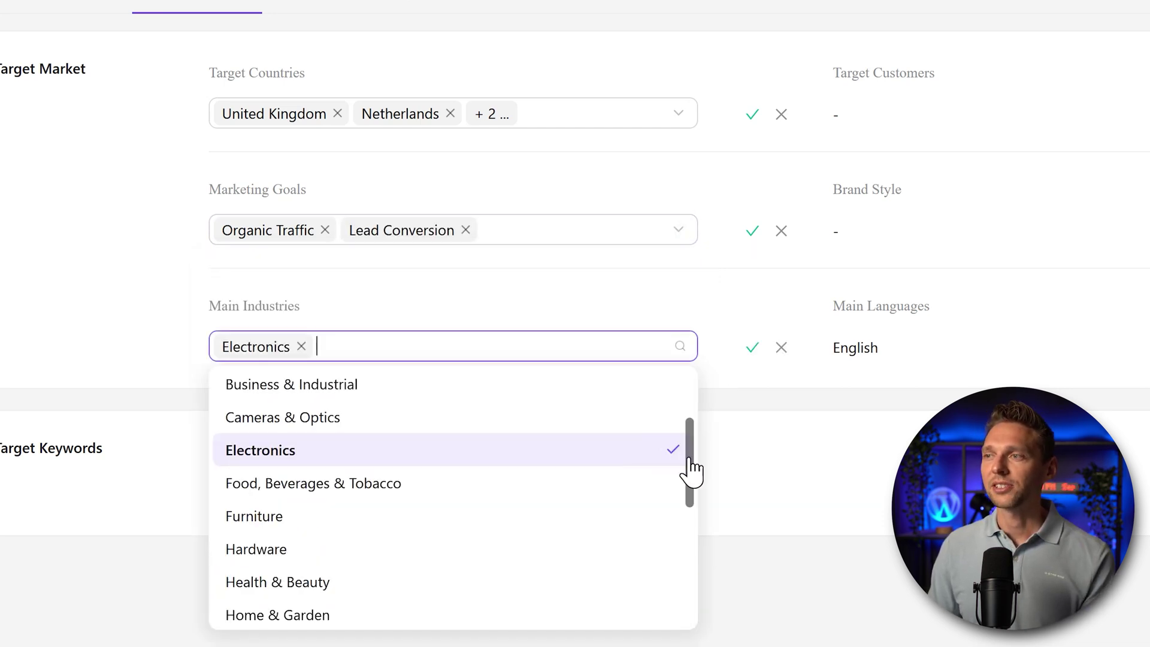
{"action": "scroll", "coordinate": [696, 488], "scroll_direction": "down", "scroll_amount": 2}
{"action": "scroll", "coordinate": [699, 505], "scroll_direction": "down", "scroll_amount": 1}
{"action": "scroll", "coordinate": [698, 509], "scroll_direction": "down", "scroll_amount": 1}
{"action": "left_click_drag", "start_coordinate": [696, 508], "coordinate": [677, 444]}
{"action": "scroll", "coordinate": [682, 456], "scroll_direction": "up", "scroll_amount": 1}
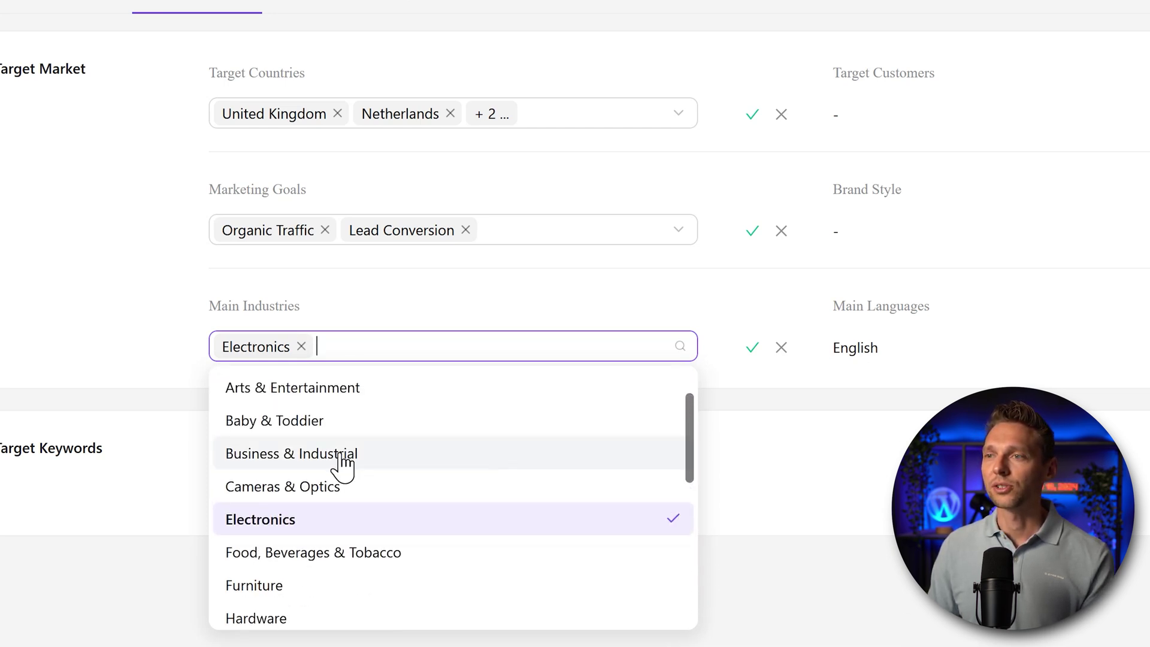
{"action": "left_click", "coordinate": [335, 455]}
{"action": "left_click", "coordinate": [301, 347]}
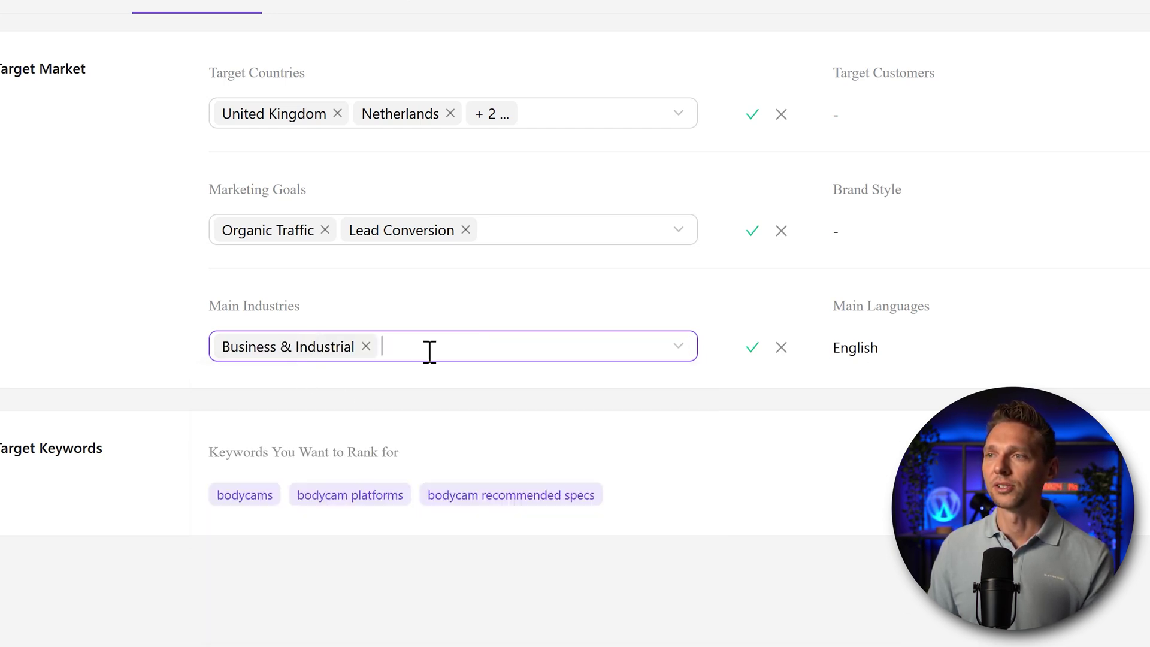
{"action": "left_click", "coordinate": [429, 352]}
{"action": "left_click", "coordinate": [453, 313]}
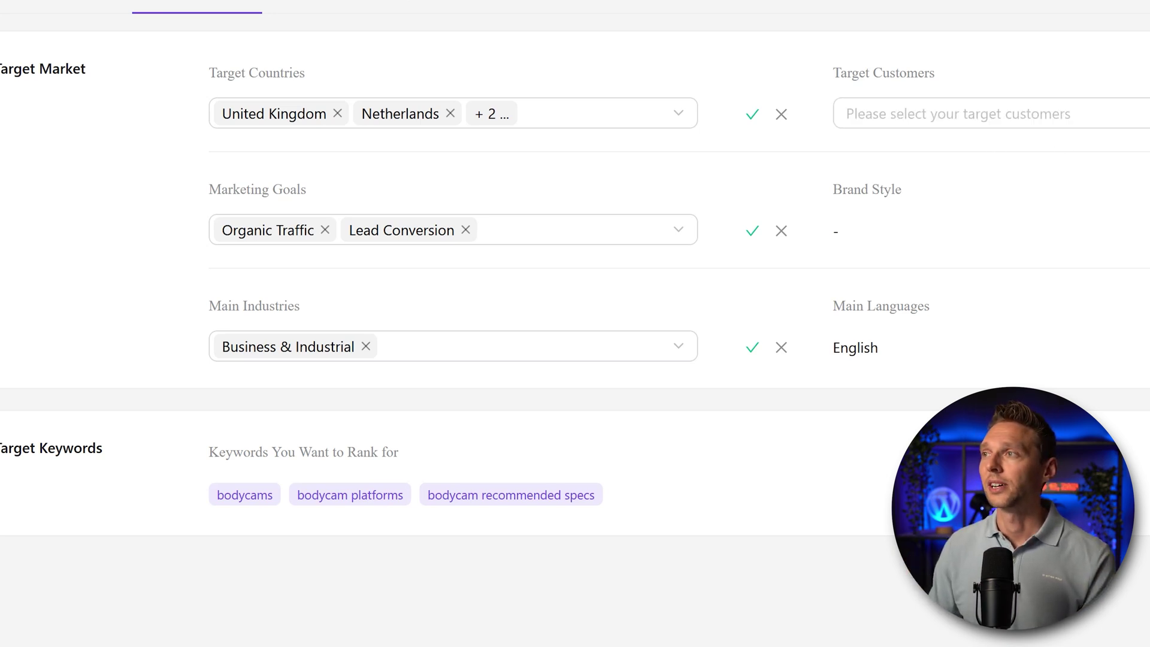
Add Busy Professionals as target customers and set the brand style to Expert.
{"action": "left_click", "coordinate": [1052, 115]}
{"action": "scroll", "coordinate": [951, 282], "scroll_direction": "down", "scroll_amount": 2}
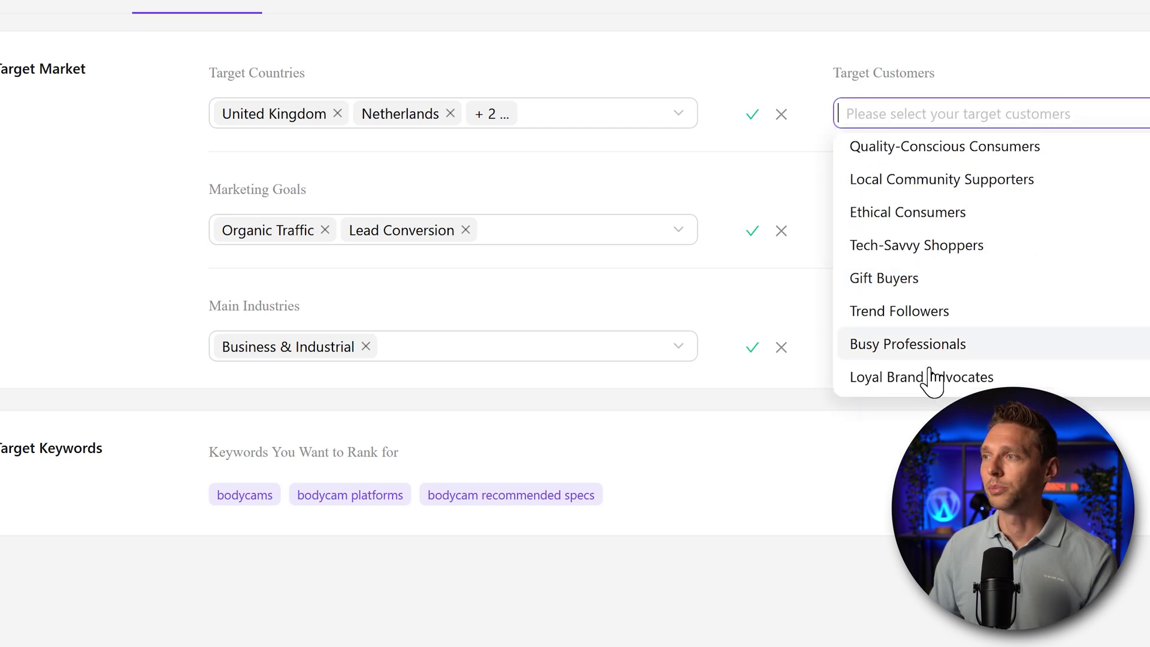
{"action": "left_click", "coordinate": [929, 346]}
{"action": "left_click", "coordinate": [1104, 71]}
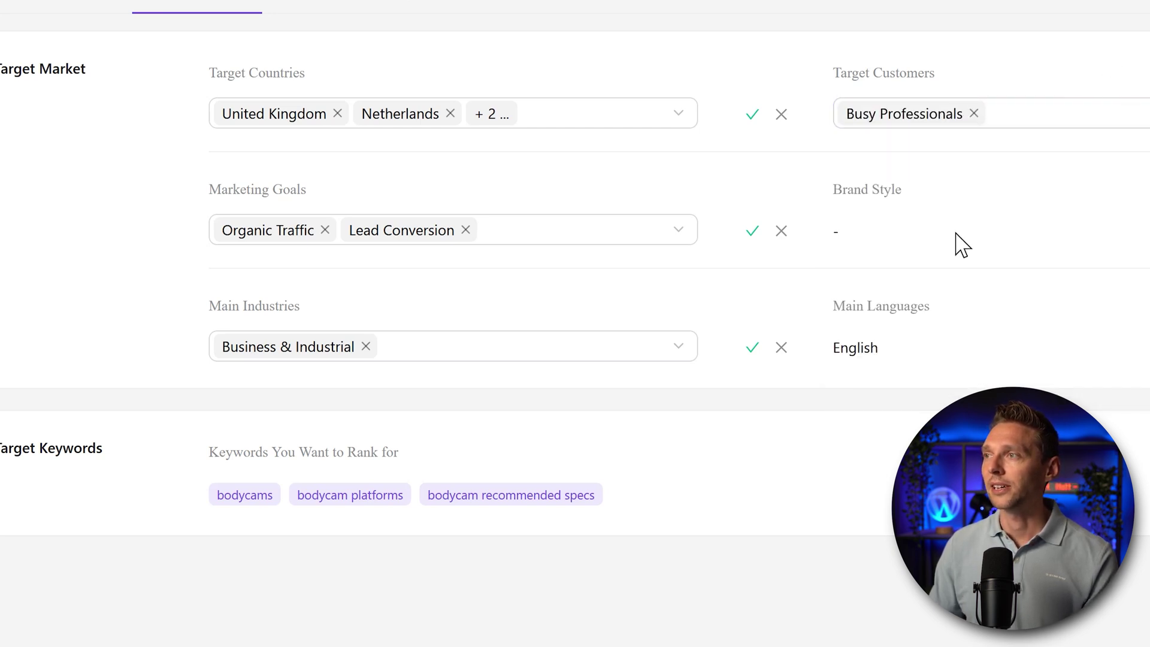
{"action": "left_click", "coordinate": [983, 229]}
{"action": "left_click", "coordinate": [953, 271]}
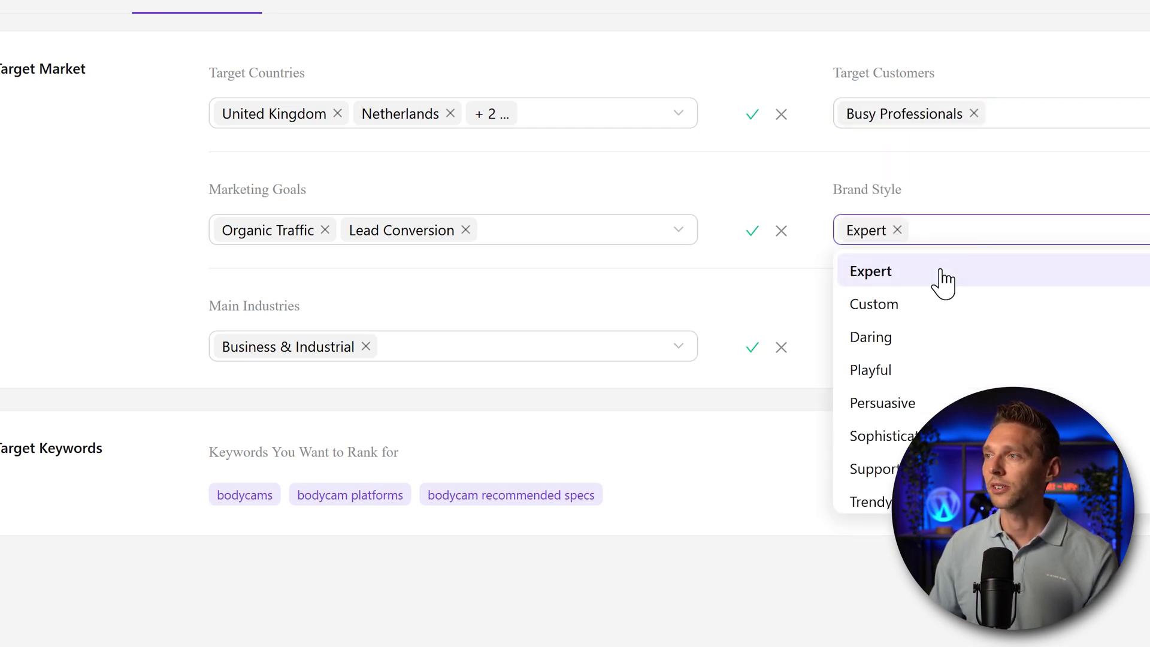
{"action": "left_click", "coordinate": [1065, 206]}
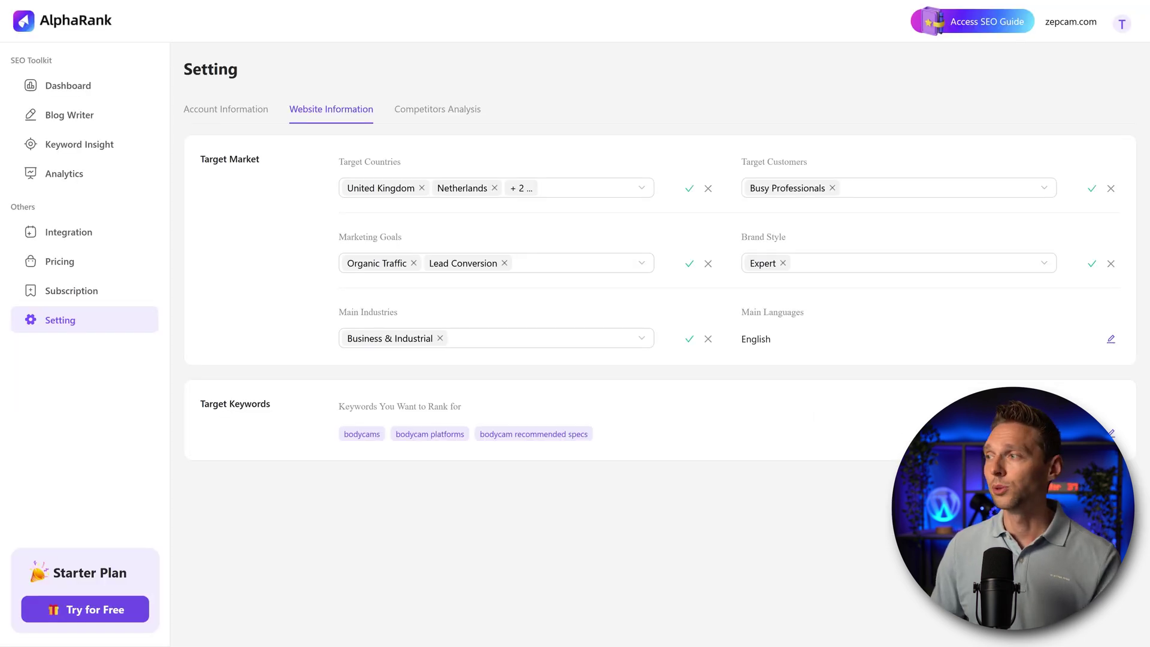
Trim the target keywords down to bodycams and bodycam.
{"action": "left_click", "coordinate": [1111, 433]}
{"action": "left_click", "coordinate": [467, 436]}
{"action": "left_click", "coordinate": [371, 461]}
{"action": "left_click", "coordinate": [423, 523]}
{"action": "left_click", "coordinate": [431, 433]}
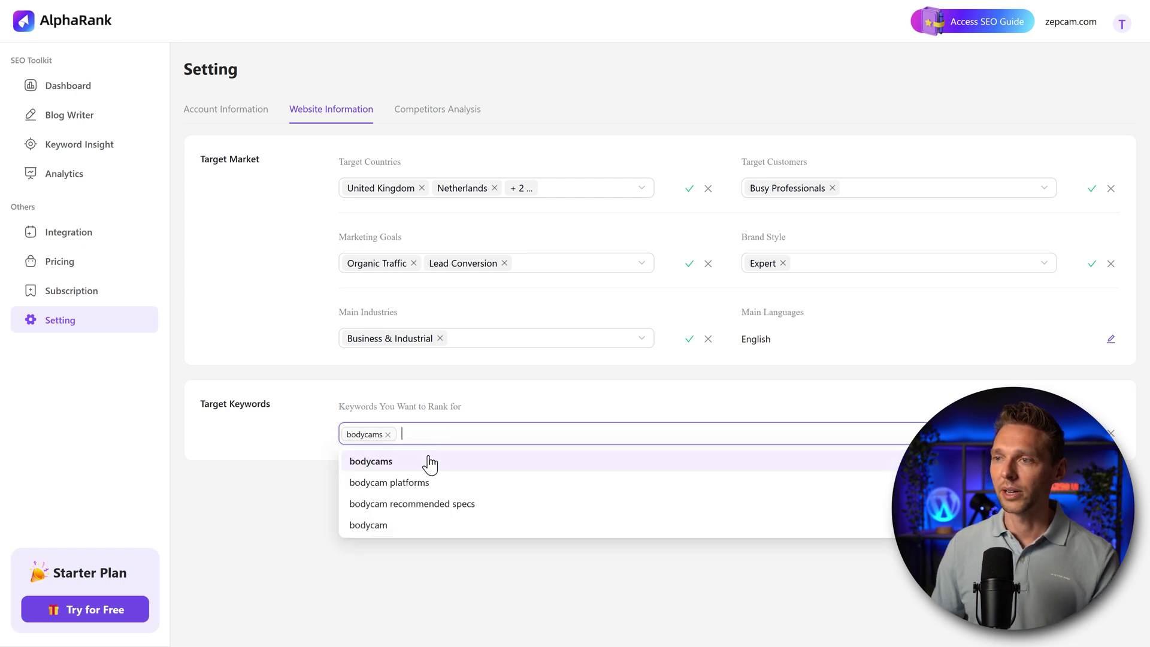
{"action": "left_click", "coordinate": [401, 527]}
{"action": "left_click", "coordinate": [565, 533]}
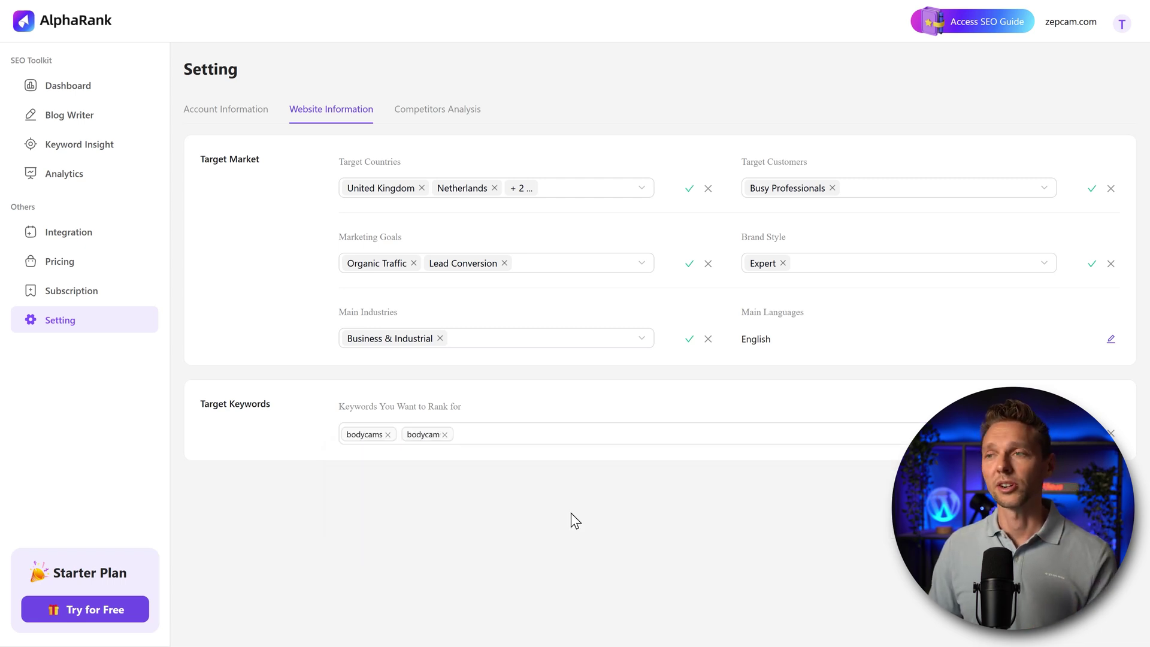
Review the three listed competitors, then try adding another and follow the upgrade prompt to plans.
{"action": "left_click", "coordinate": [438, 111]}
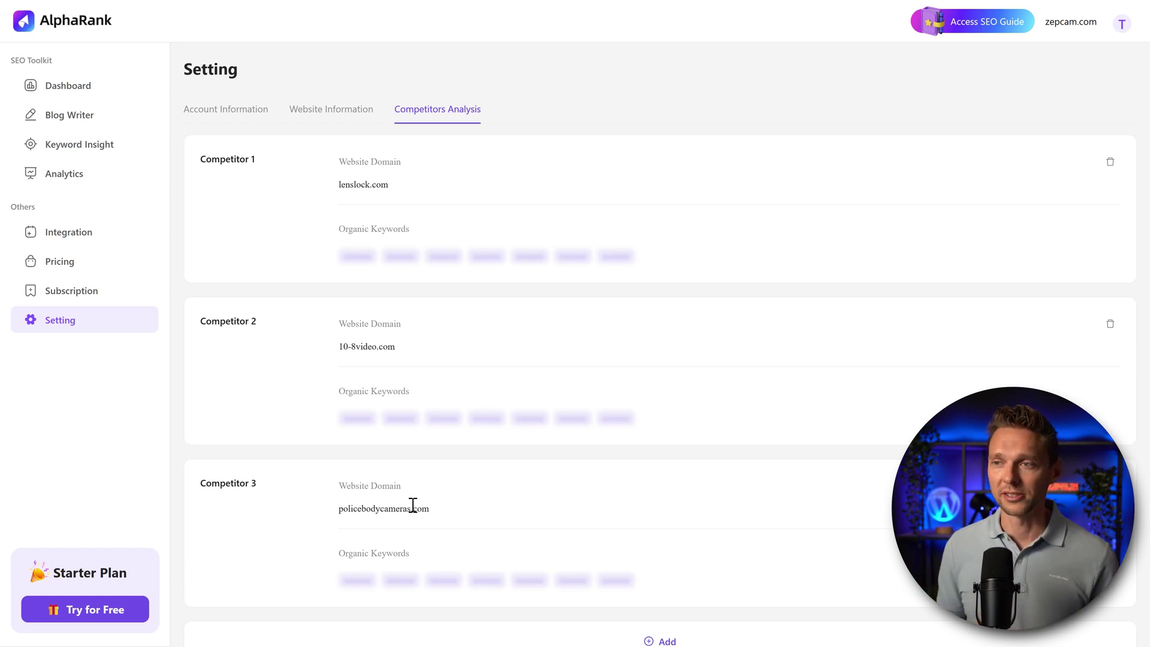
{"action": "scroll", "coordinate": [680, 450], "scroll_direction": "down", "scroll_amount": 1}
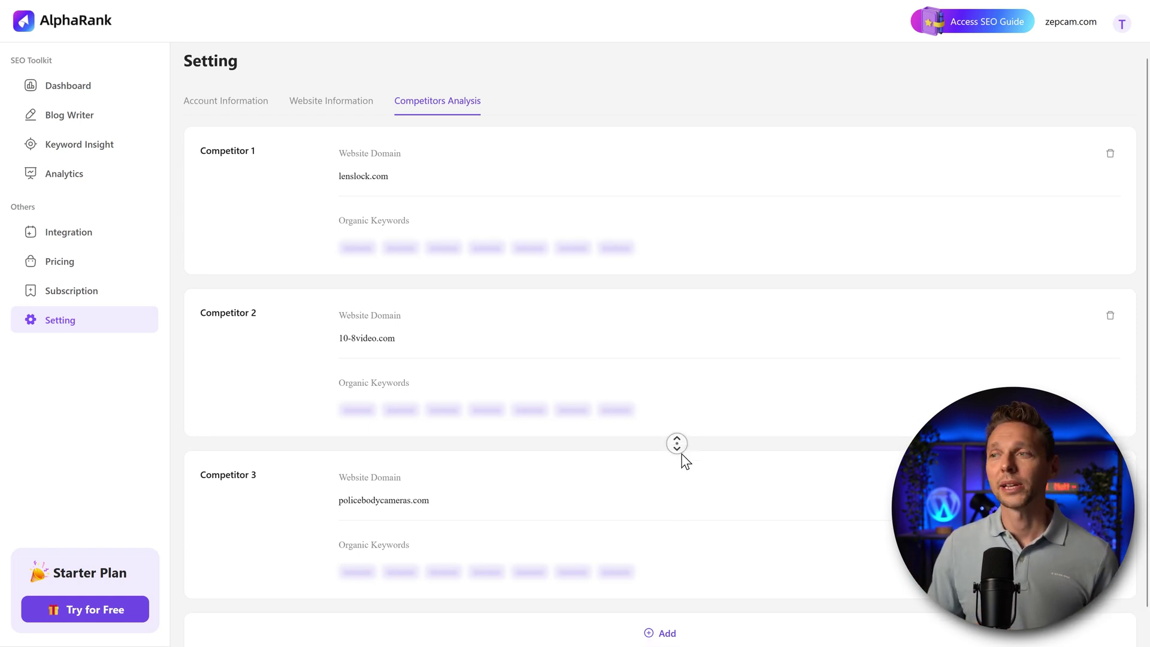
{"action": "left_click", "coordinate": [661, 601]}
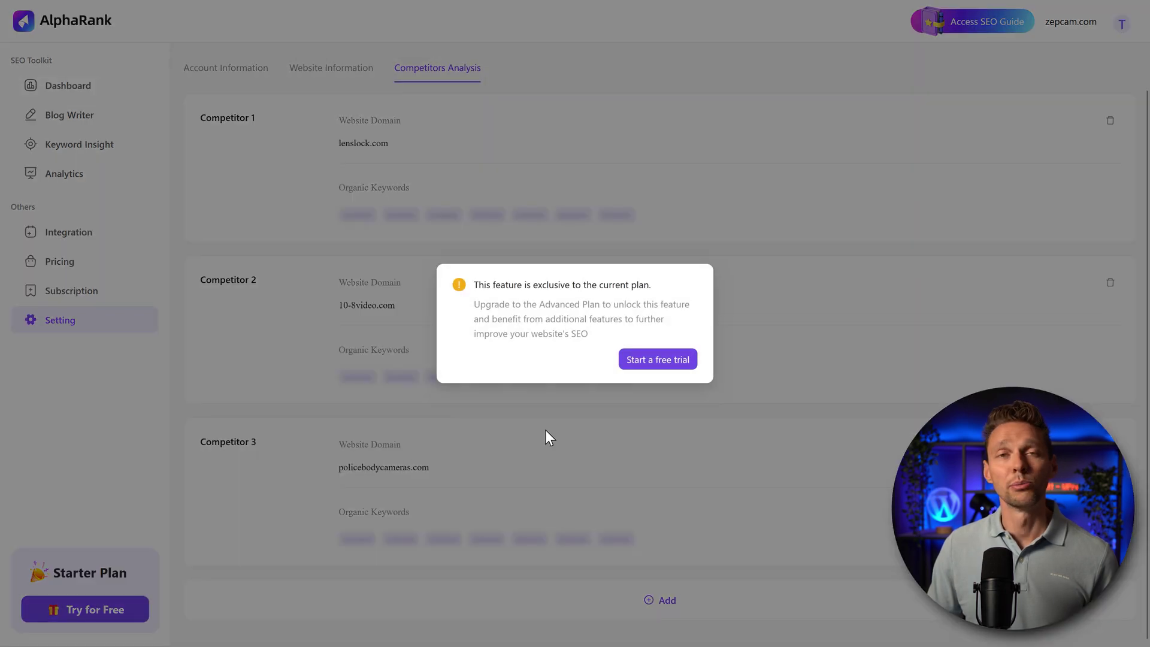
{"action": "left_click", "coordinate": [647, 361]}
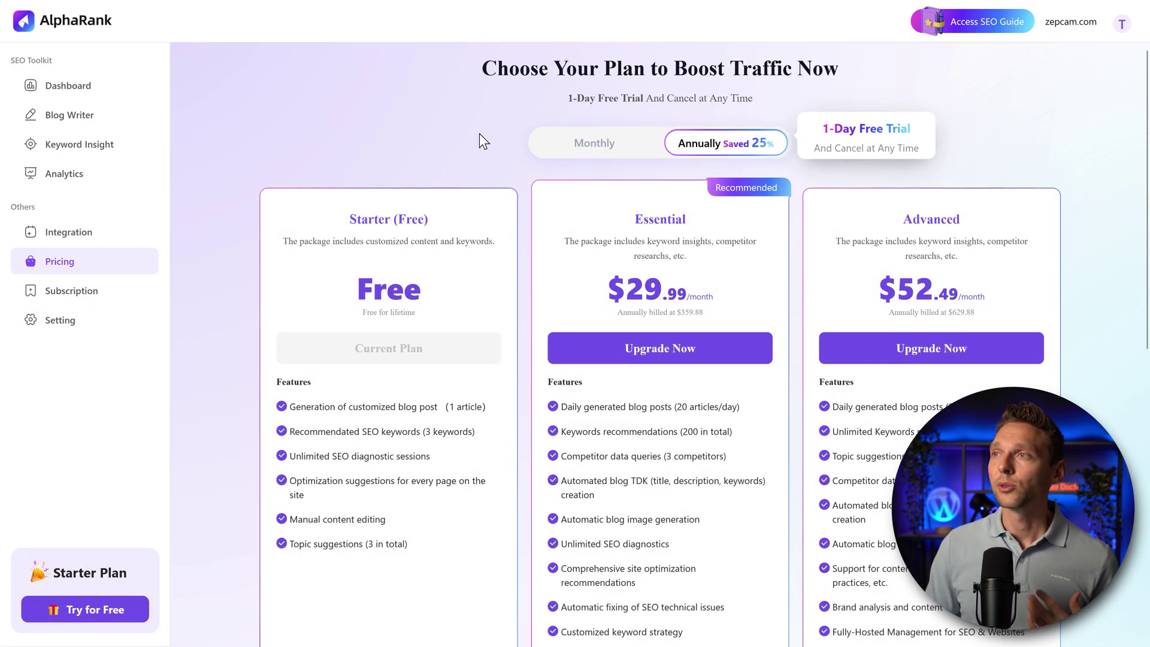
Compare monthly and annual prices, then start the Advanced plan's one-day free trial upgrade.
{"action": "left_click", "coordinate": [605, 144]}
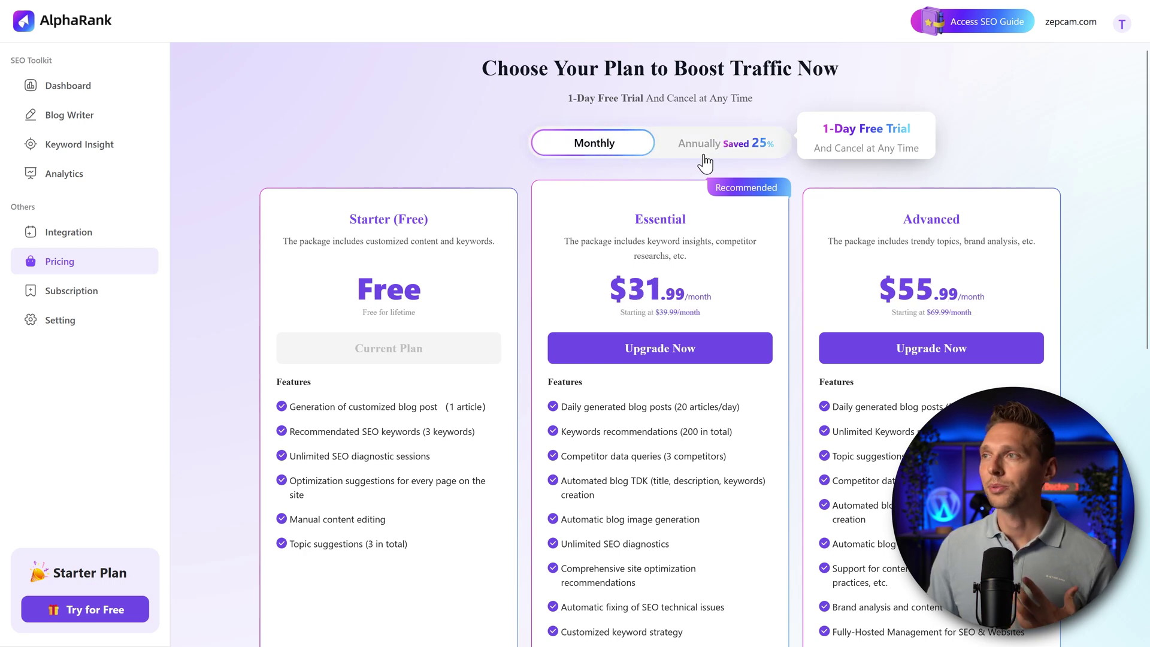
{"action": "left_click", "coordinate": [683, 157]}
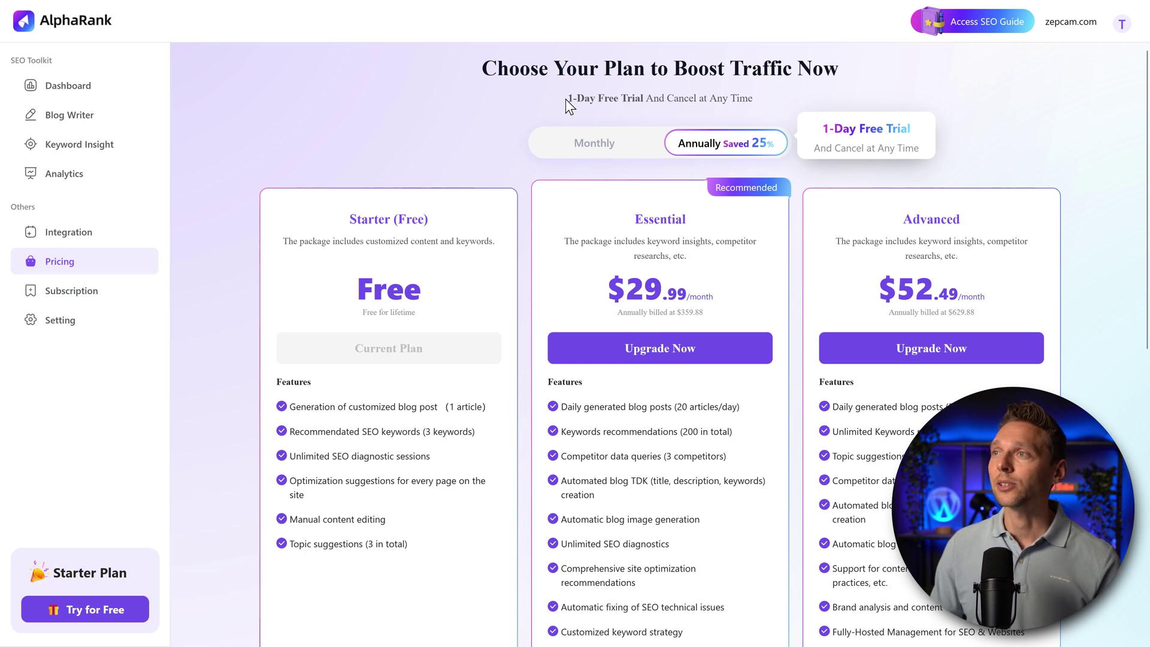
{"action": "left_click_drag", "start_coordinate": [752, 98], "coordinate": [604, 99]}
{"action": "left_click", "coordinate": [698, 112]}
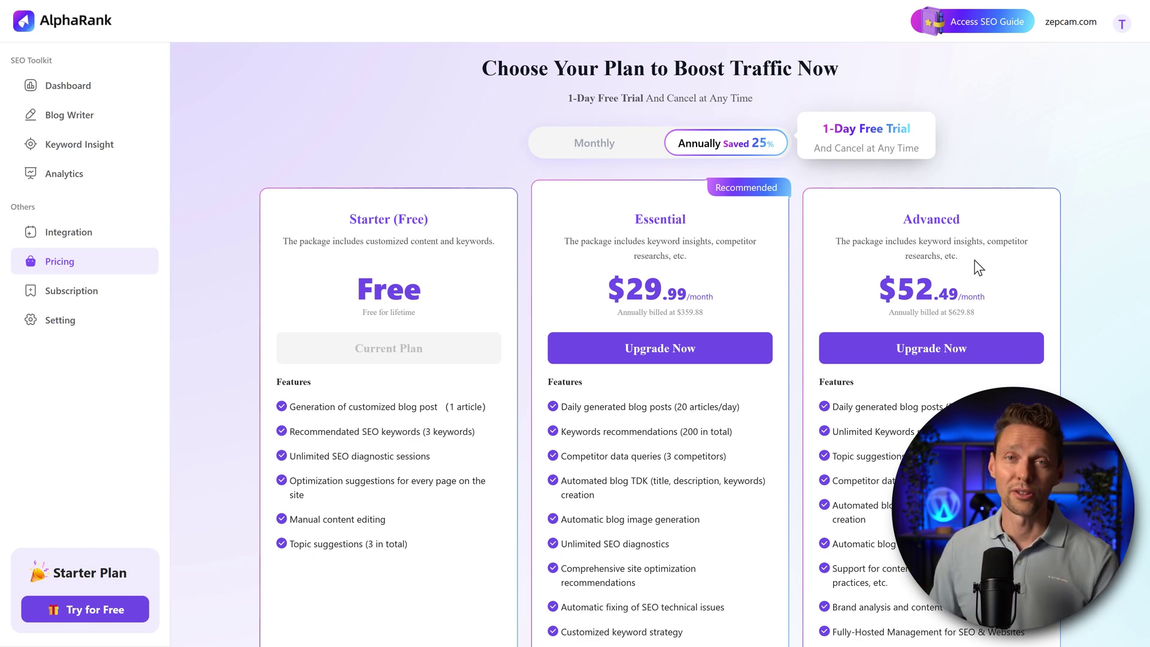
{"action": "left_click", "coordinate": [931, 350]}
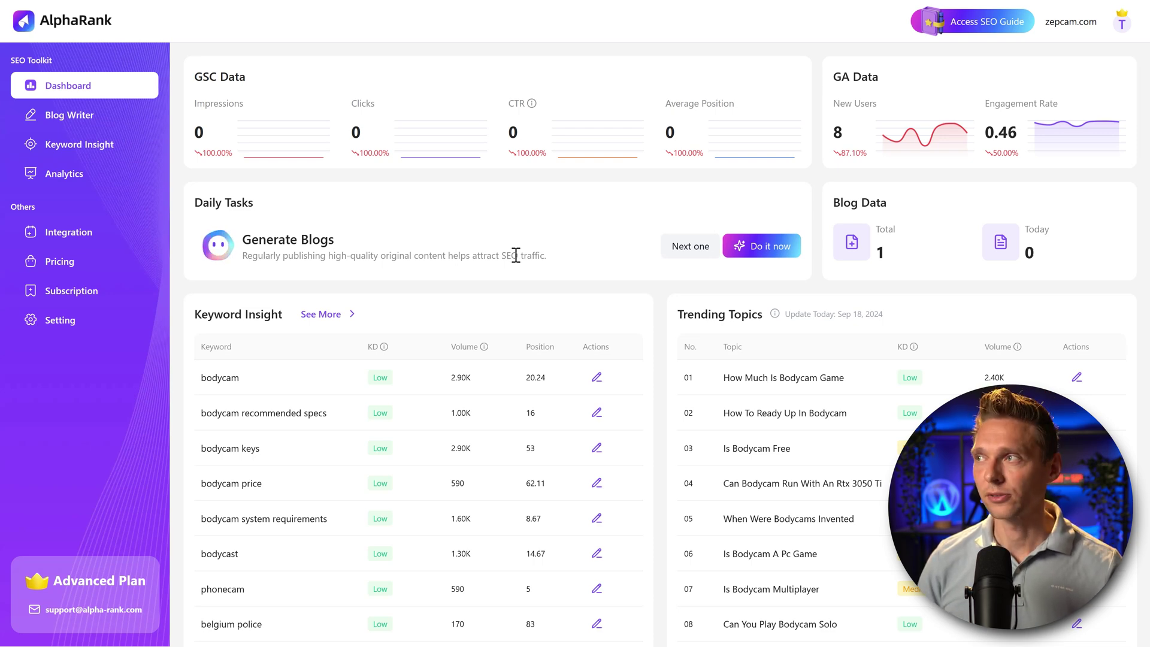
Open the SEO guide with the 2024 content guidelines and twelve-week roadmap.
{"action": "left_click", "coordinate": [967, 33]}
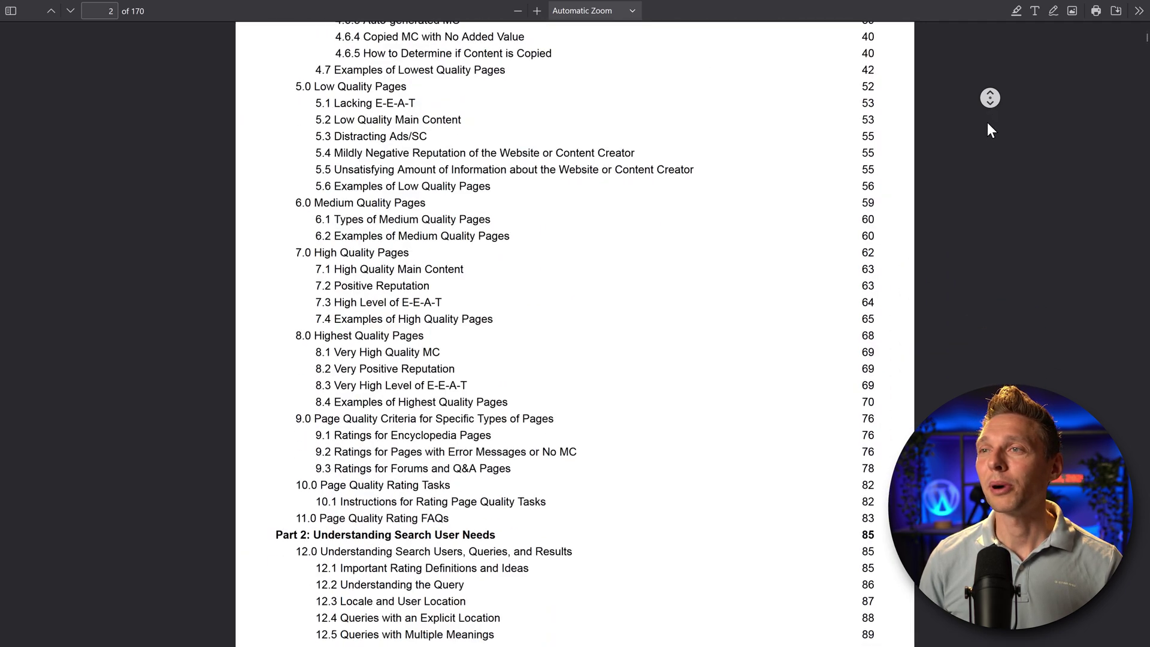
Autoscroll the guidelines PDF to the page 46 Lowest examples, then close the SEO guide.
{"action": "middle_click", "coordinate": [985, 237]}
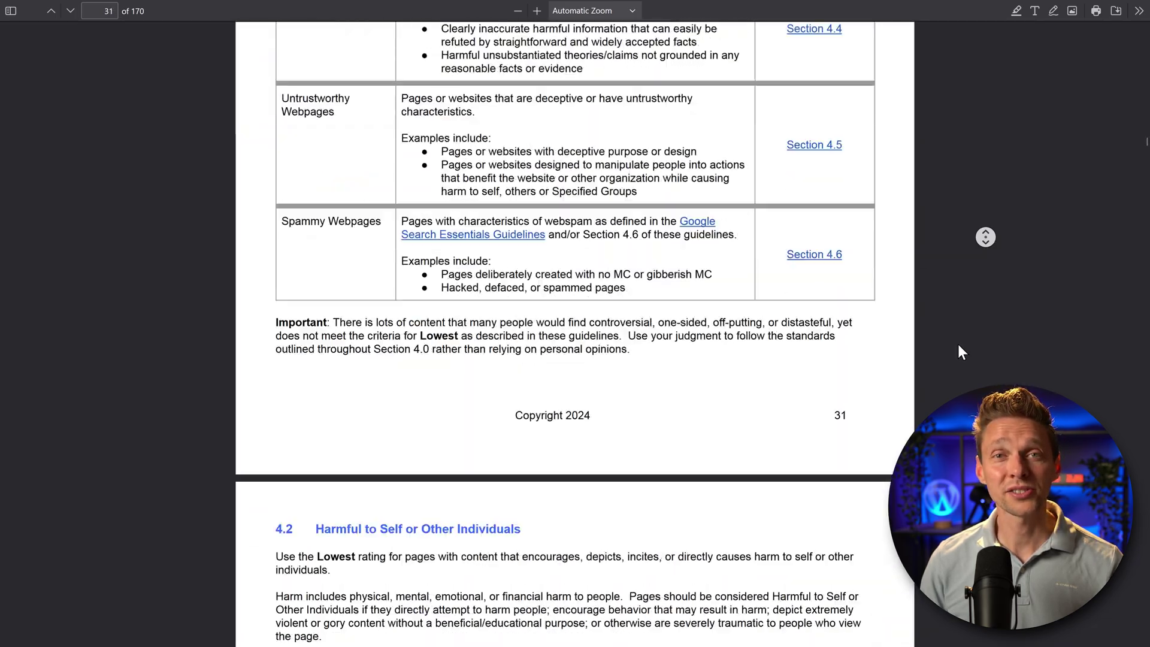
{"action": "middle_click", "coordinate": [964, 350]}
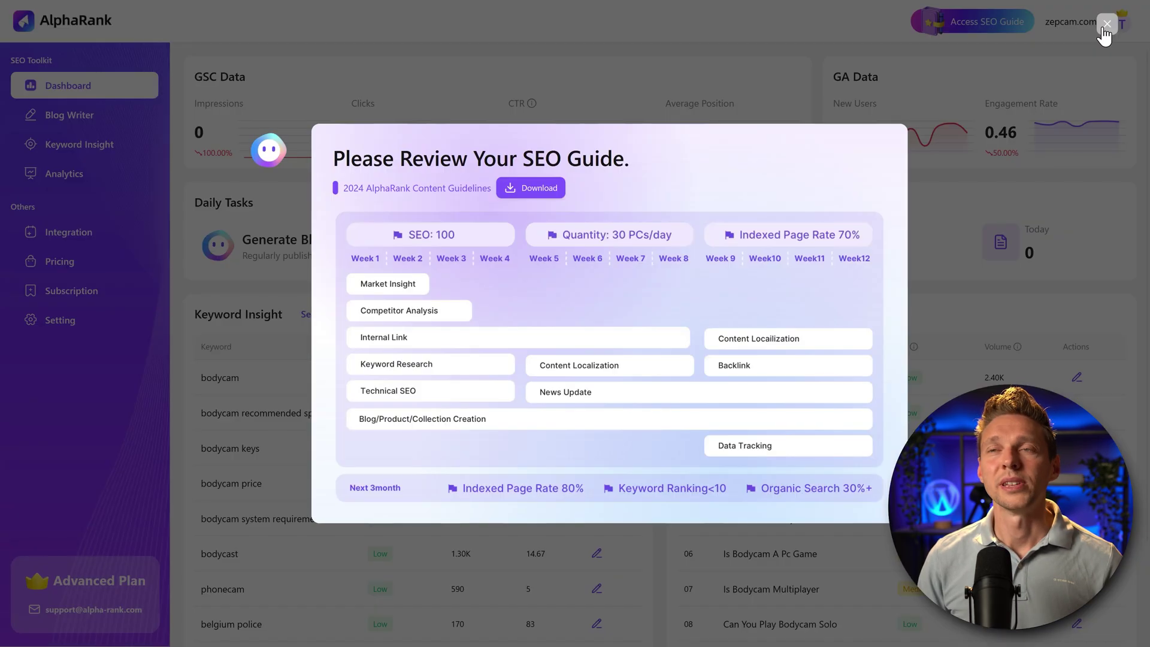
{"action": "left_click", "coordinate": [1104, 28]}
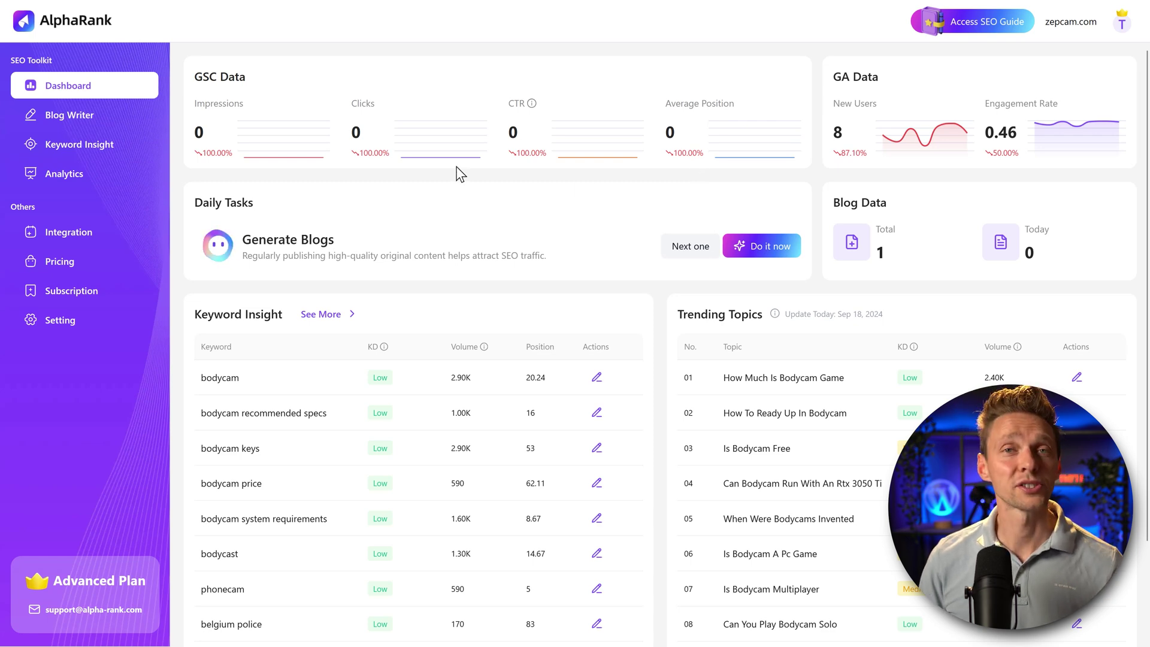
{"action": "middle_click", "coordinate": [811, 67]}
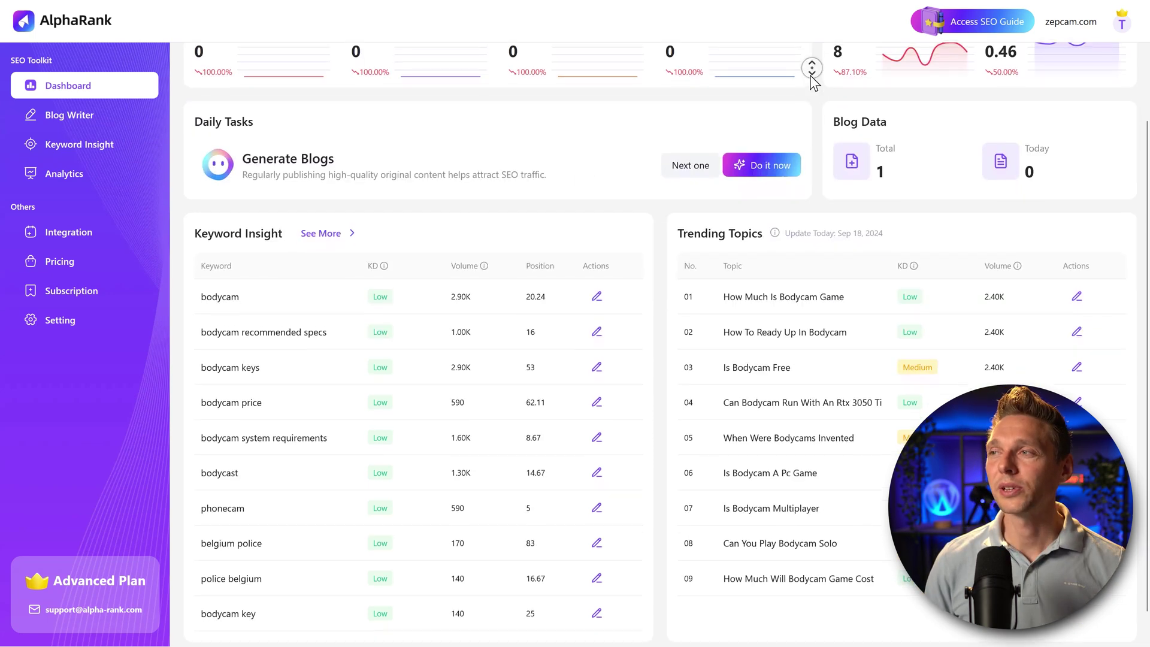
{"action": "middle_click", "coordinate": [809, 79]}
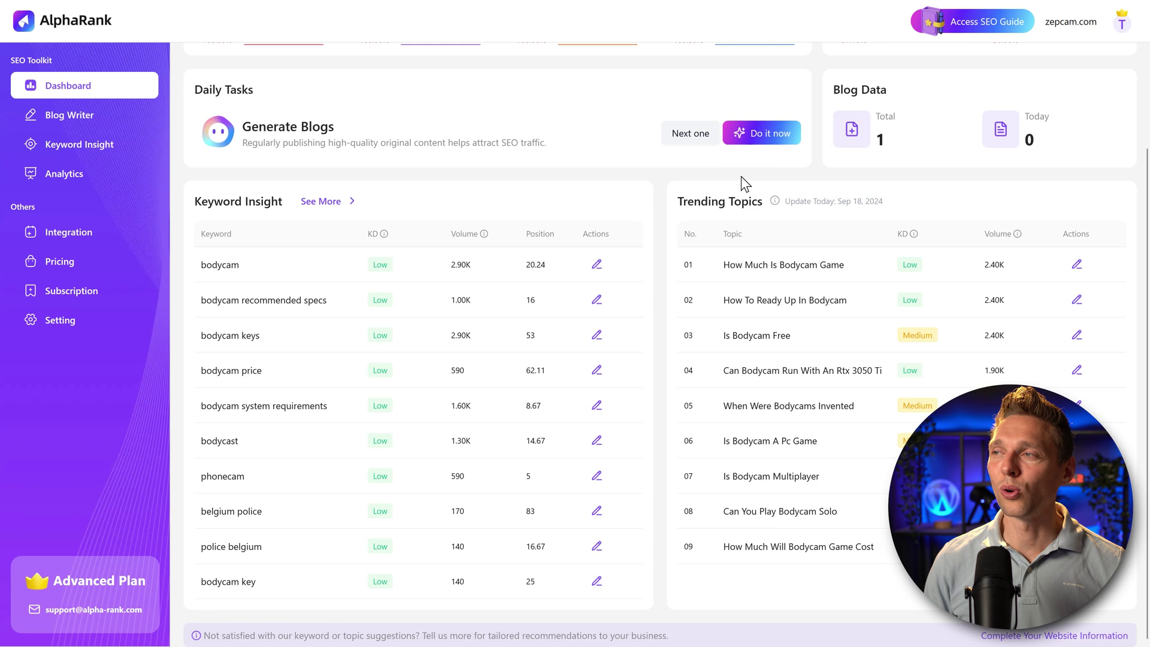
{"action": "middle_click", "coordinate": [563, 179]}
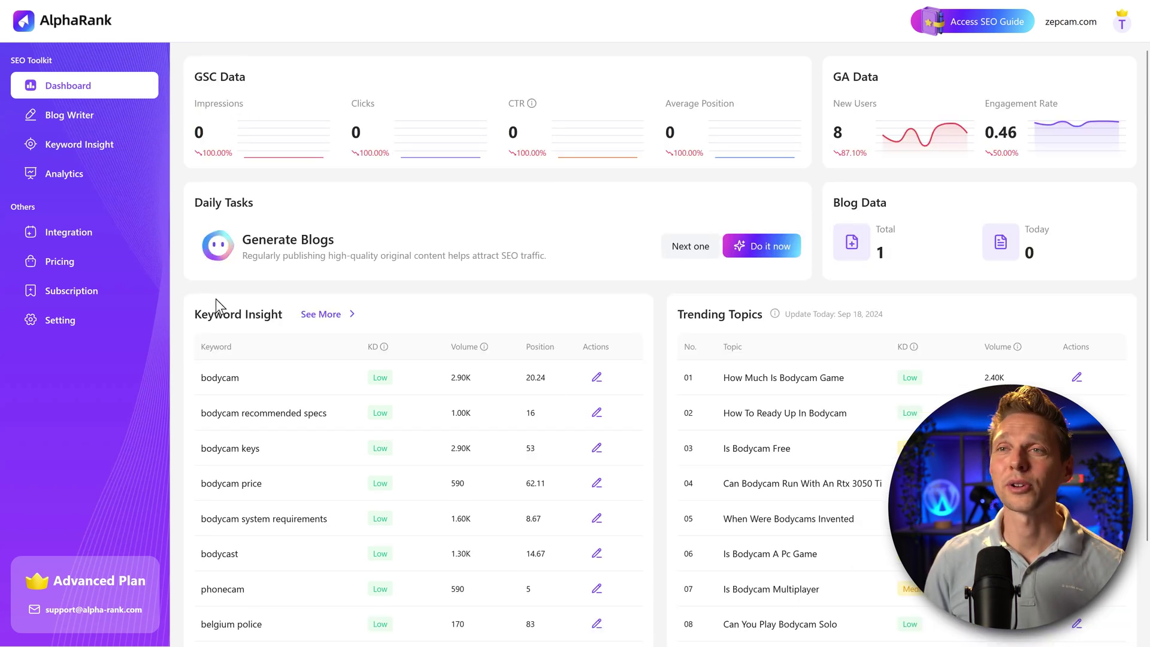
Go to Keyword Insight to list zepcam.com's 500 suggested keywords, led by bodycam.
{"action": "left_click", "coordinate": [79, 145]}
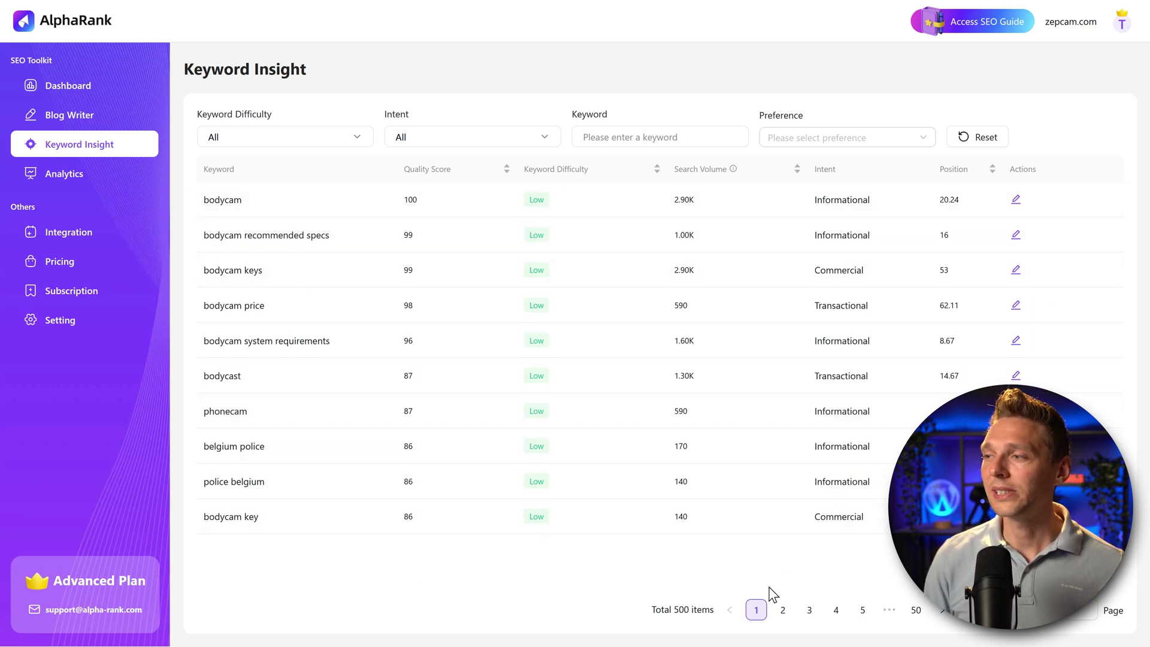
Page through the second and third keyword pages, then return to the first.
{"action": "left_click", "coordinate": [782, 612]}
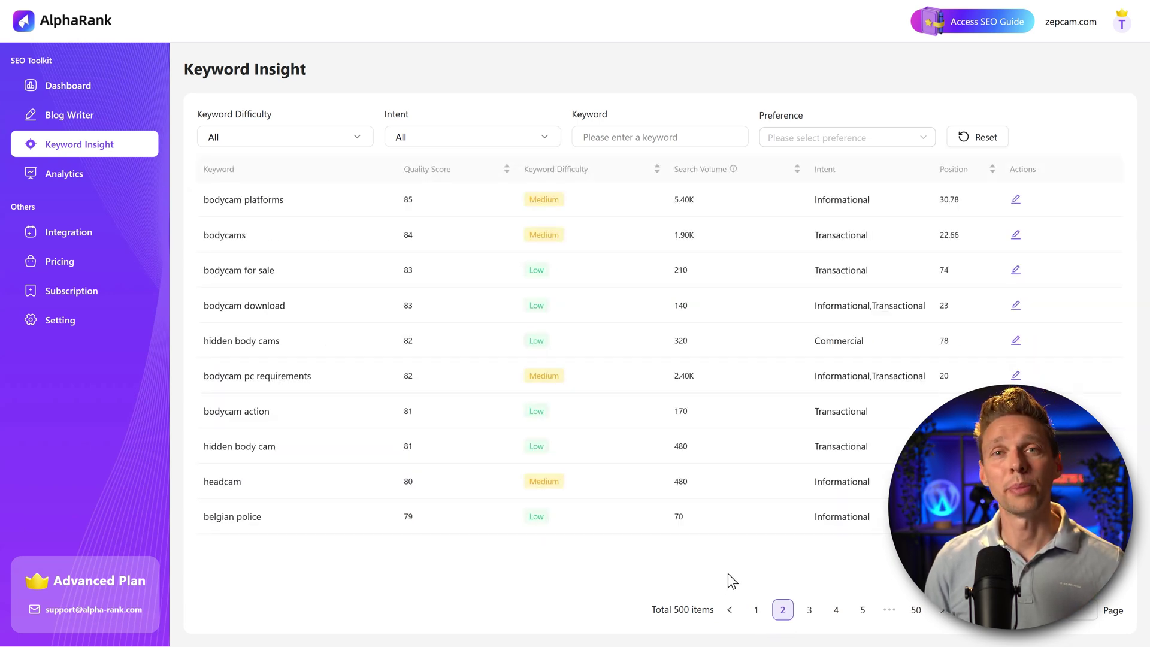
{"action": "left_click", "coordinate": [809, 610]}
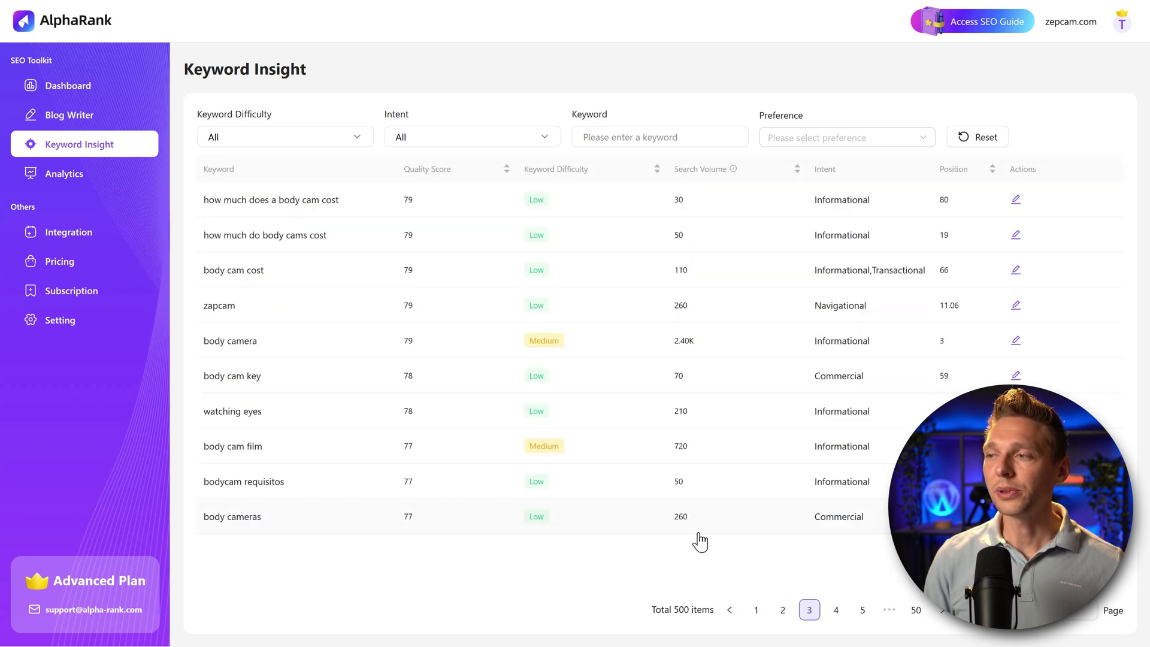
{"action": "left_click", "coordinate": [756, 609]}
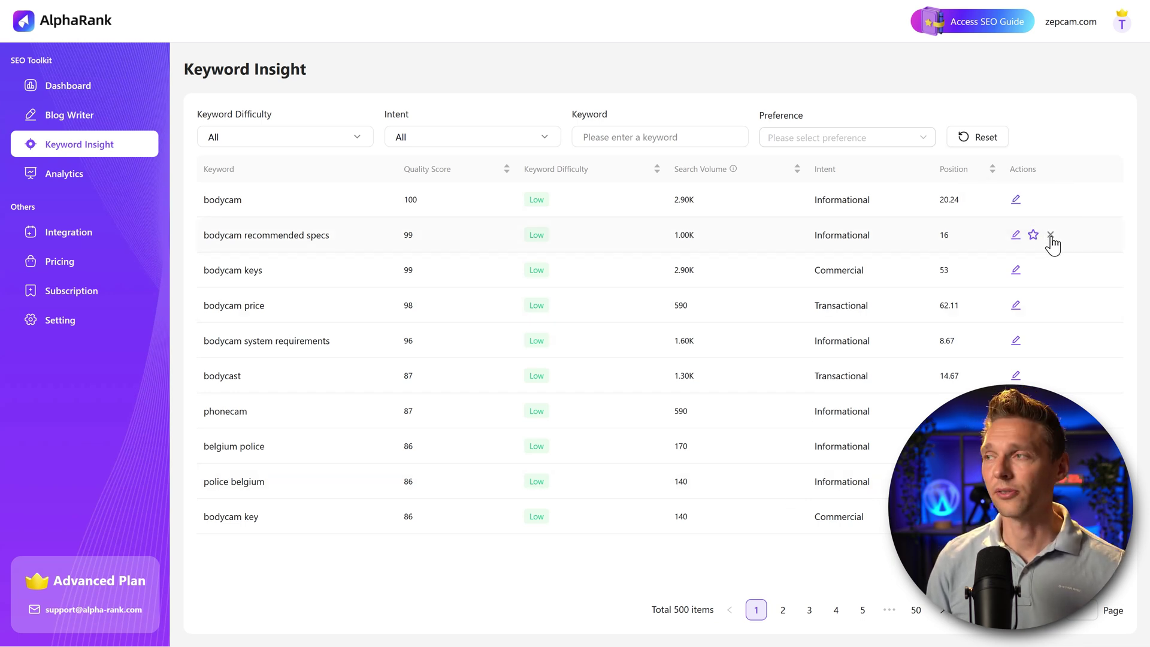
{"action": "mouse_move", "coordinate": [253, 419]}
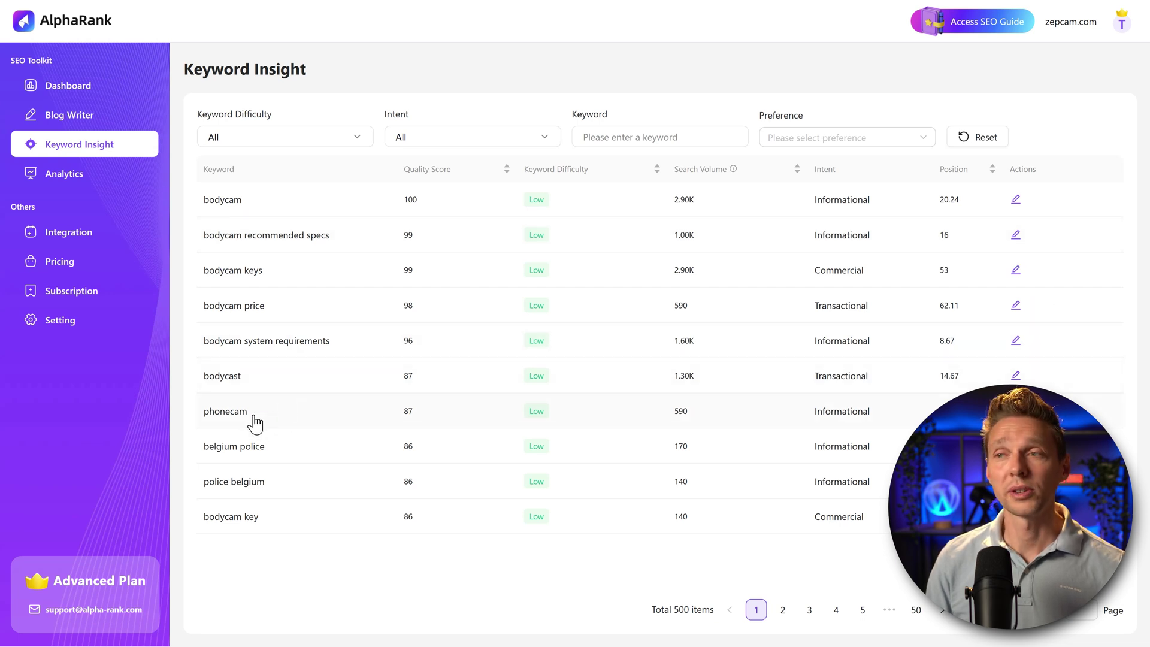
Cancel deleting the phonecam keyword and start a blog for 'bodycam recommended specs'.
{"action": "left_click", "coordinate": [1051, 412]}
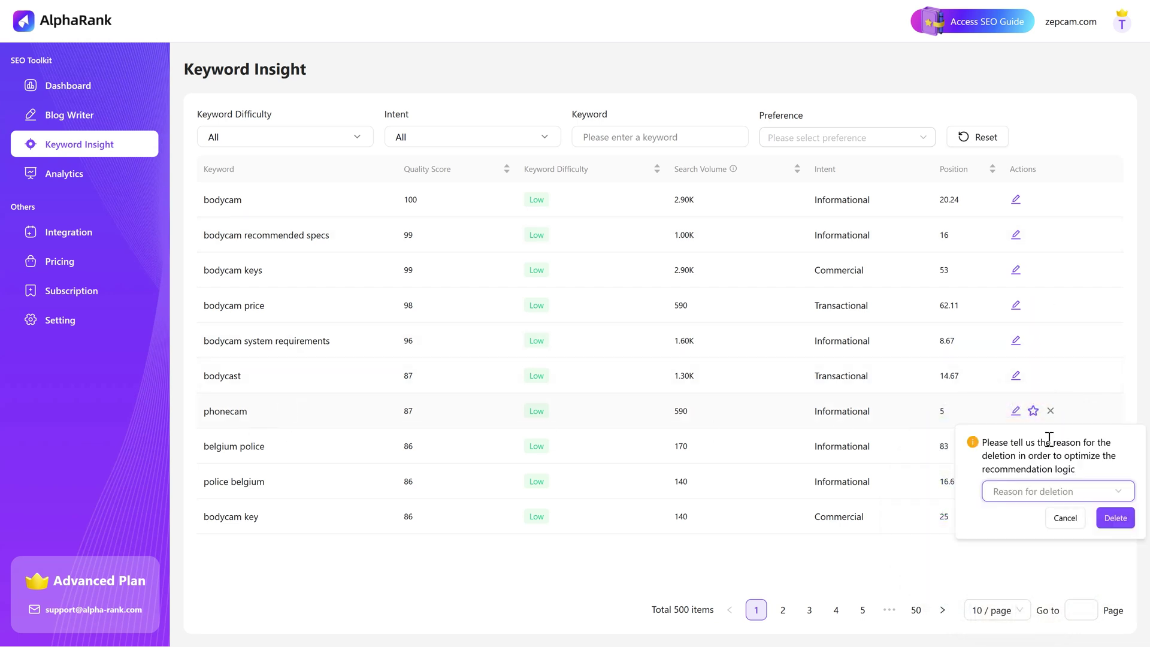
{"action": "left_click", "coordinate": [1037, 493]}
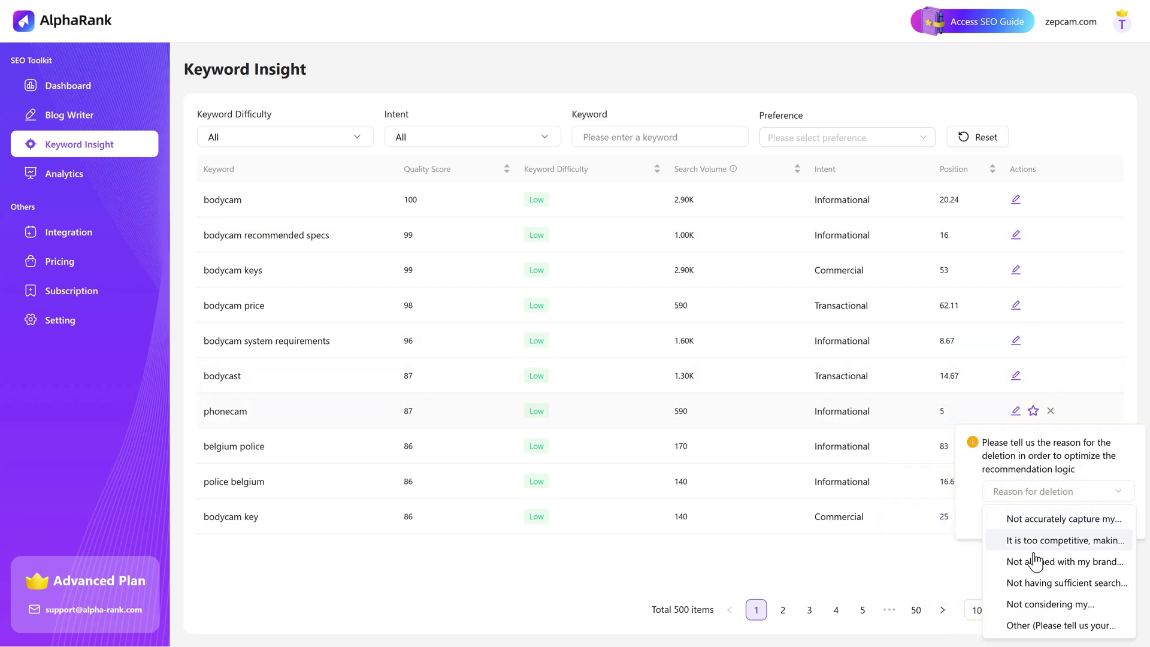
{"action": "left_click", "coordinate": [1062, 481]}
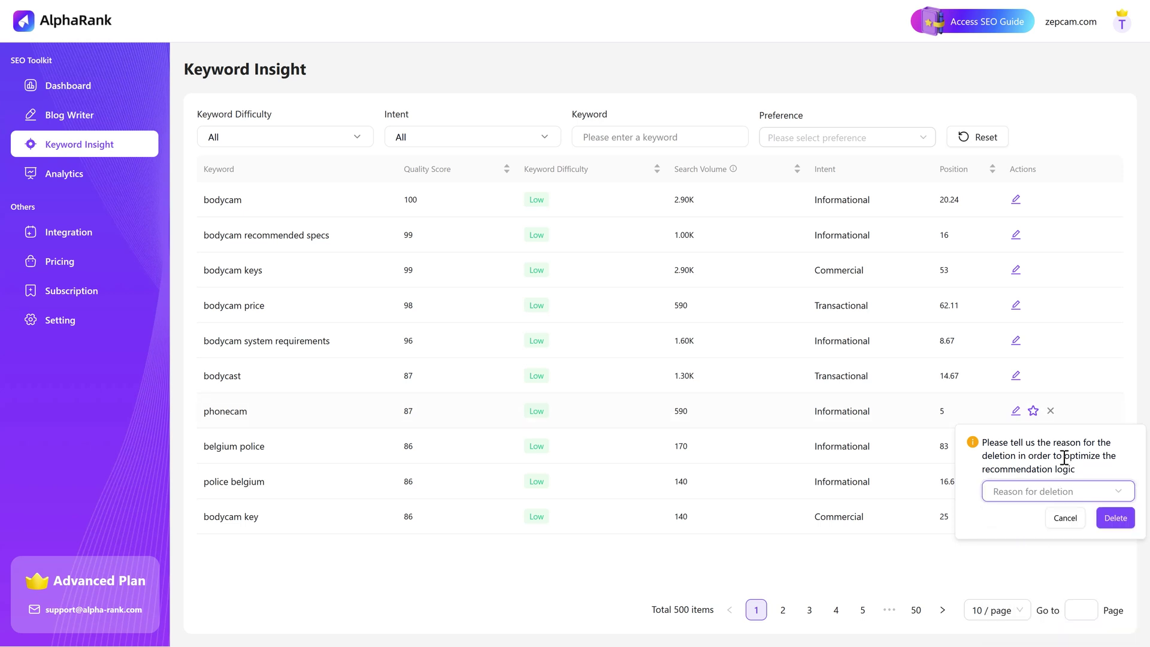
{"action": "left_click", "coordinate": [1065, 517]}
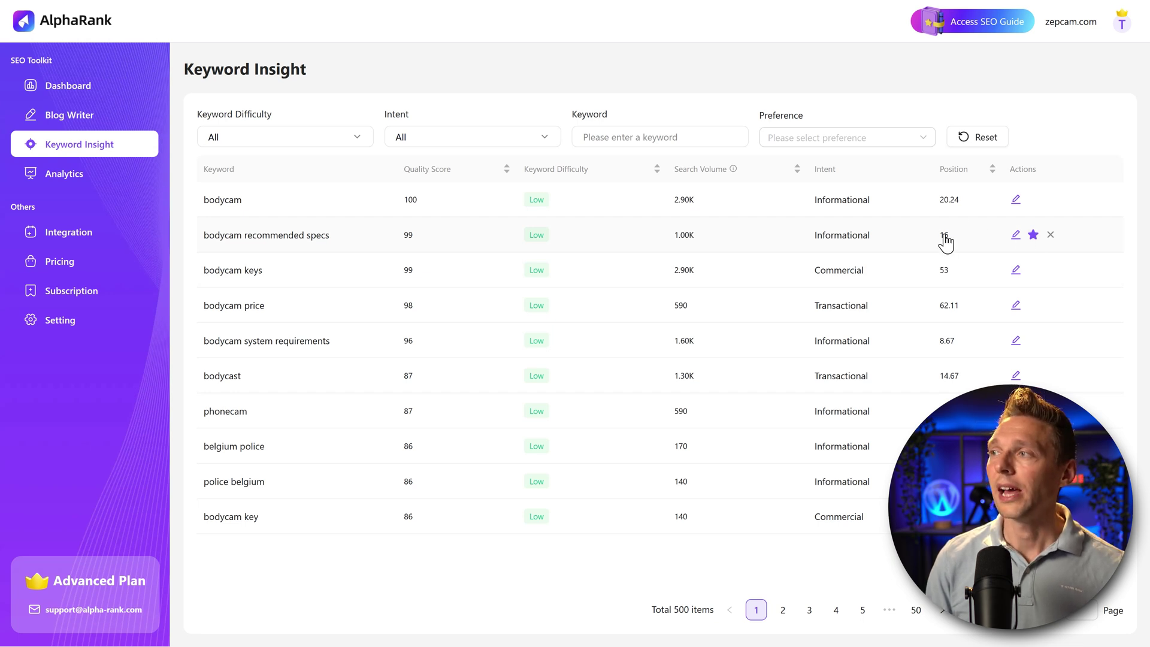
{"action": "left_click", "coordinate": [1014, 238]}
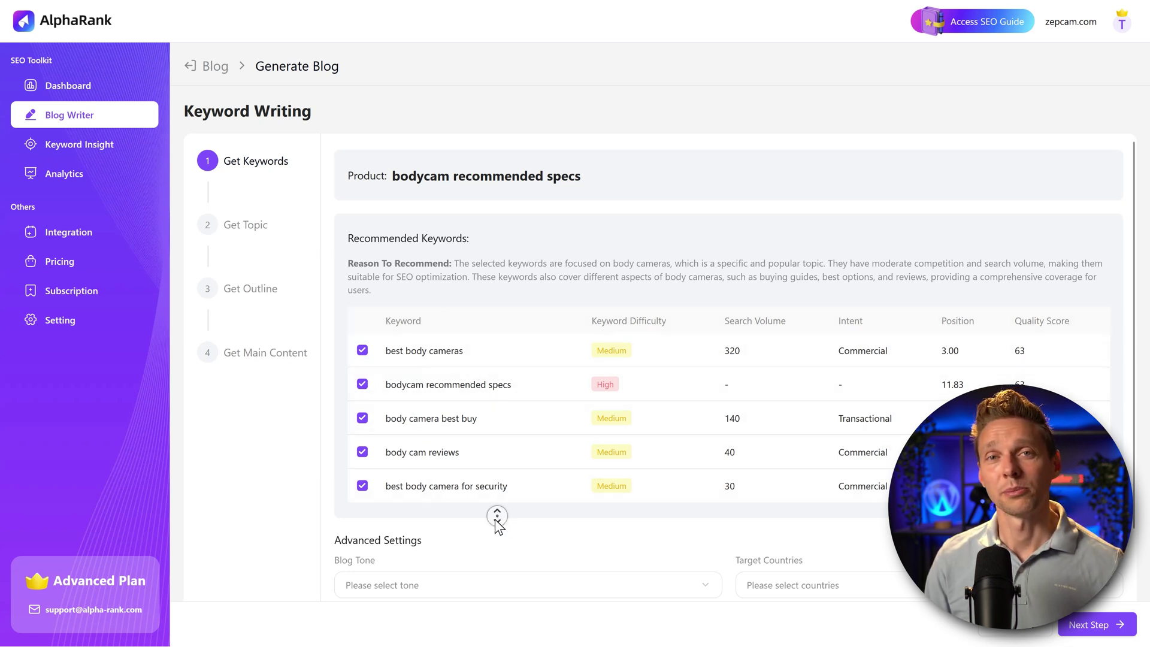
Set the blog tone to Expert.
{"action": "scroll", "coordinate": [497, 522], "scroll_direction": "down", "scroll_amount": 1}
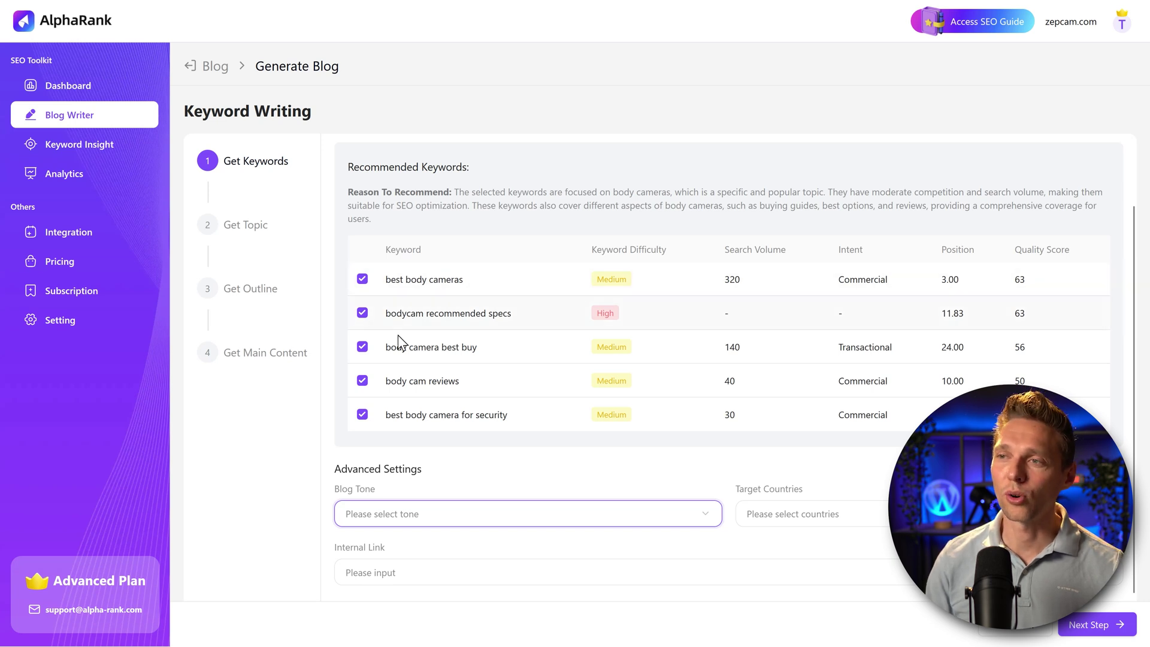
{"action": "middle_click", "coordinate": [500, 454]}
{"action": "left_click", "coordinate": [450, 489]}
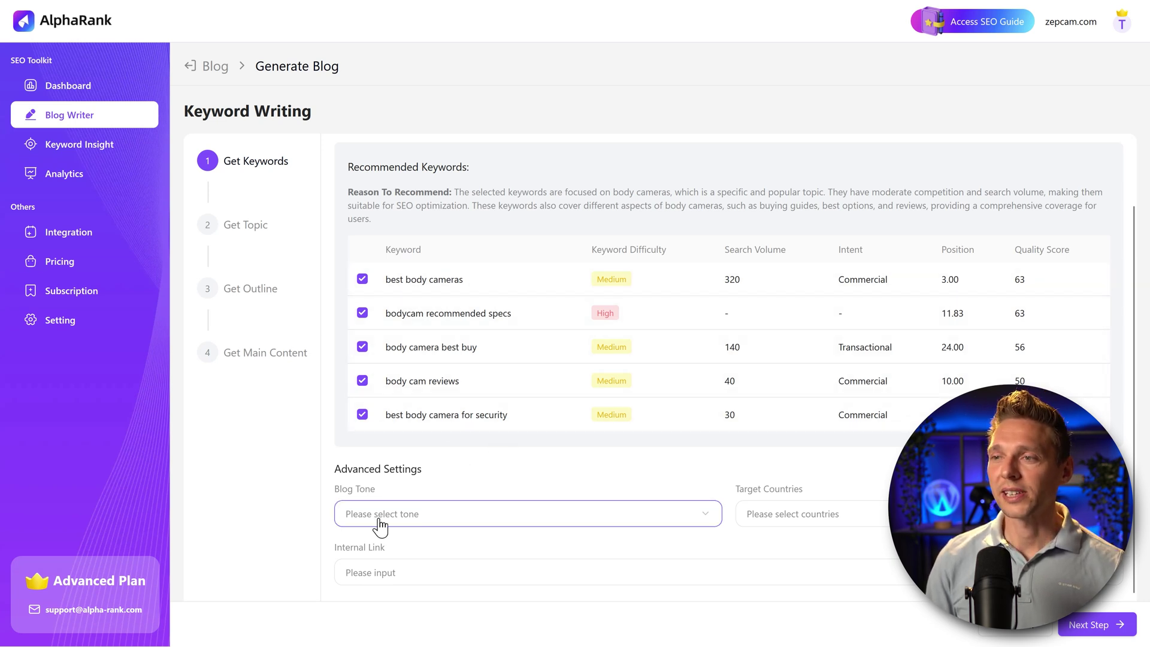
{"action": "left_click", "coordinate": [380, 525]}
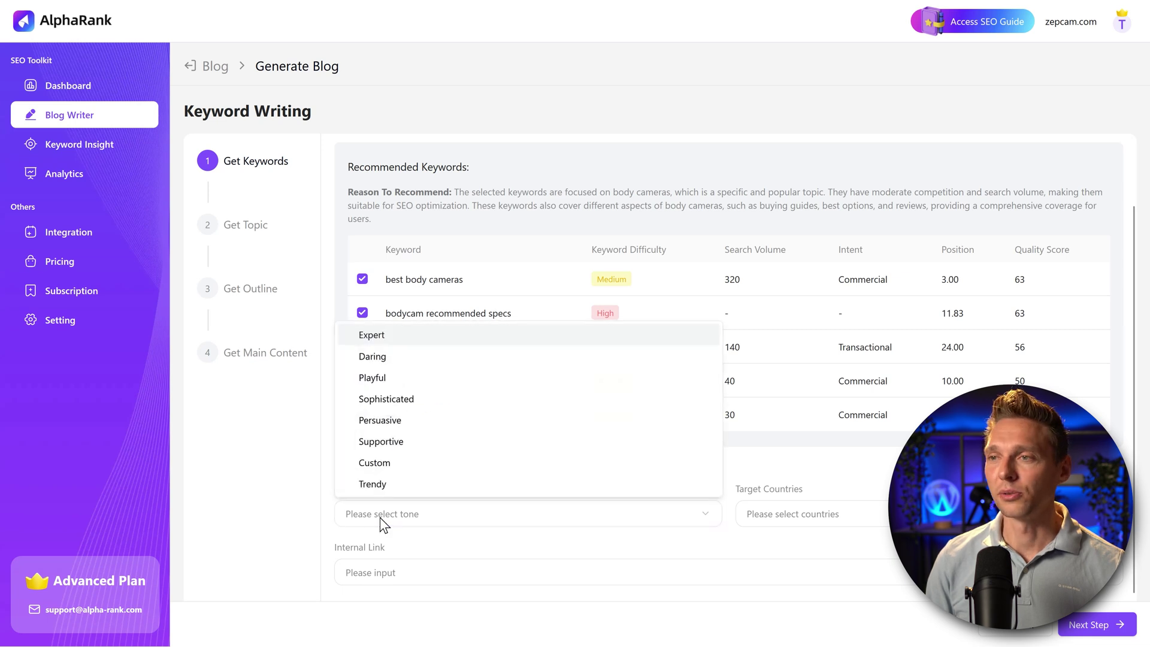
{"action": "left_click", "coordinate": [386, 333]}
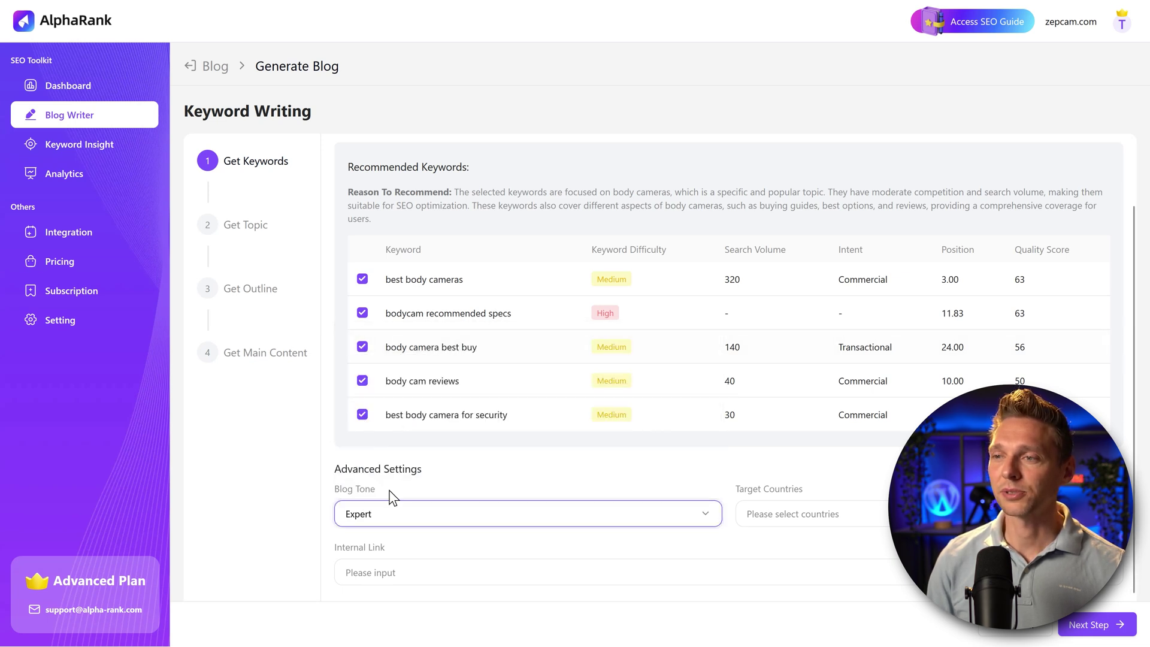
{"action": "left_click", "coordinate": [392, 523]}
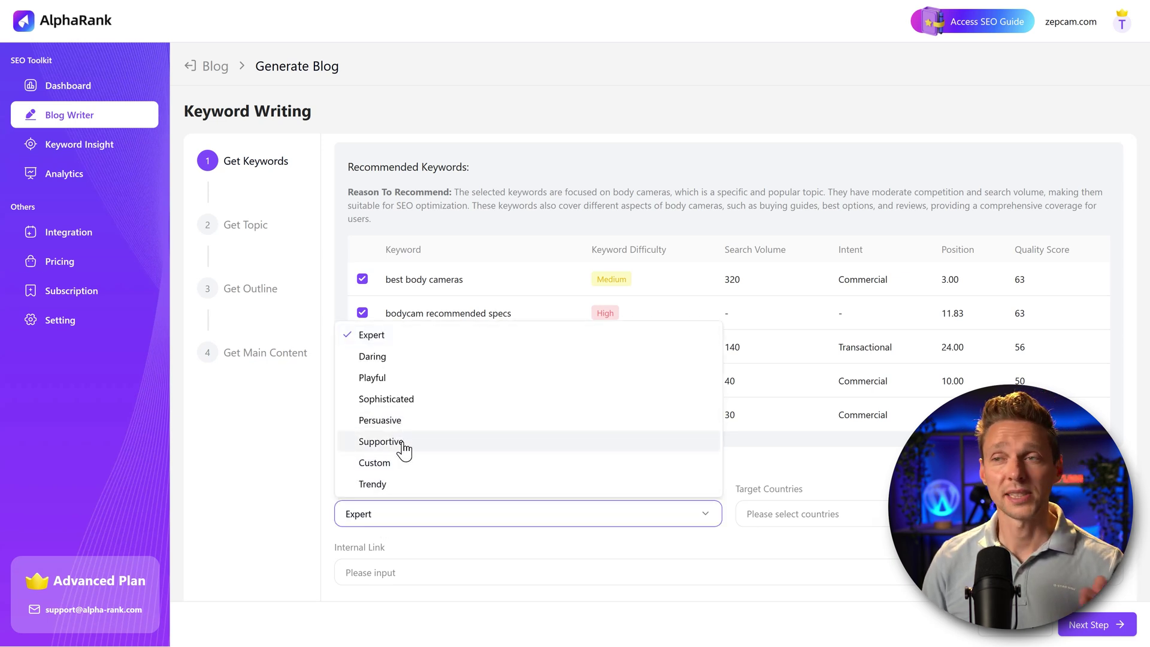
{"action": "left_click", "coordinate": [384, 335]}
Target the blog at the United Kingdom and focus the Internal Link field.
{"action": "left_click", "coordinate": [838, 511]}
{"action": "scroll", "coordinate": [821, 431], "scroll_direction": "down", "scroll_amount": 1}
{"action": "scroll", "coordinate": [810, 479], "scroll_direction": "up", "scroll_amount": 1}
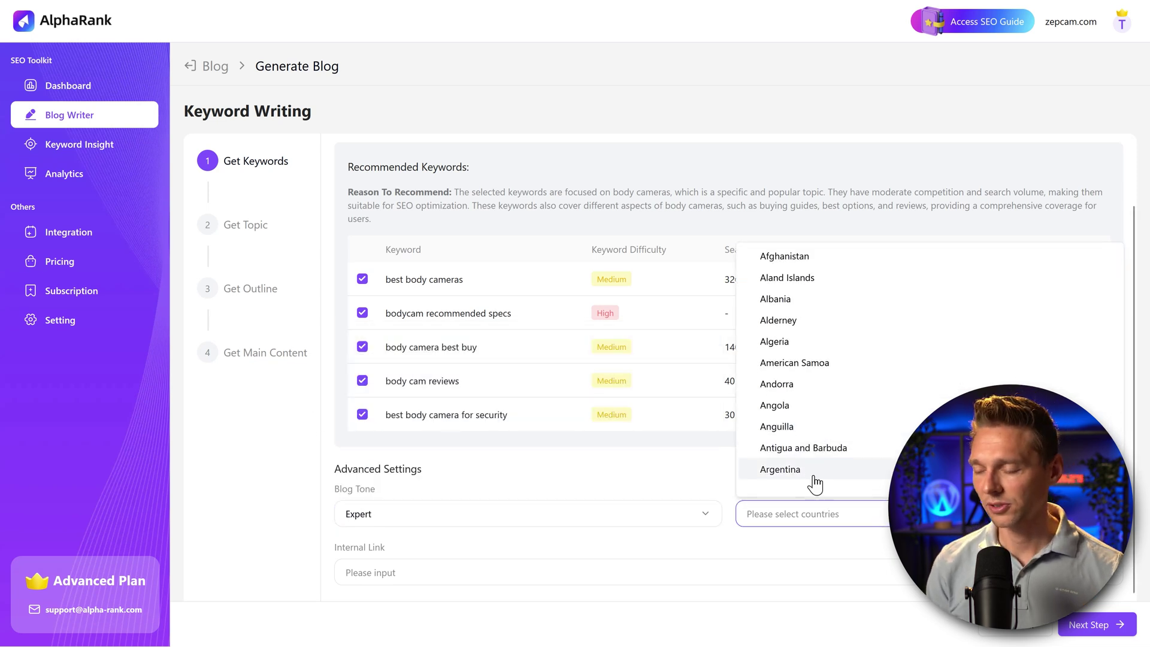
{"action": "scroll", "coordinate": [809, 479], "scroll_direction": "down", "scroll_amount": 20}
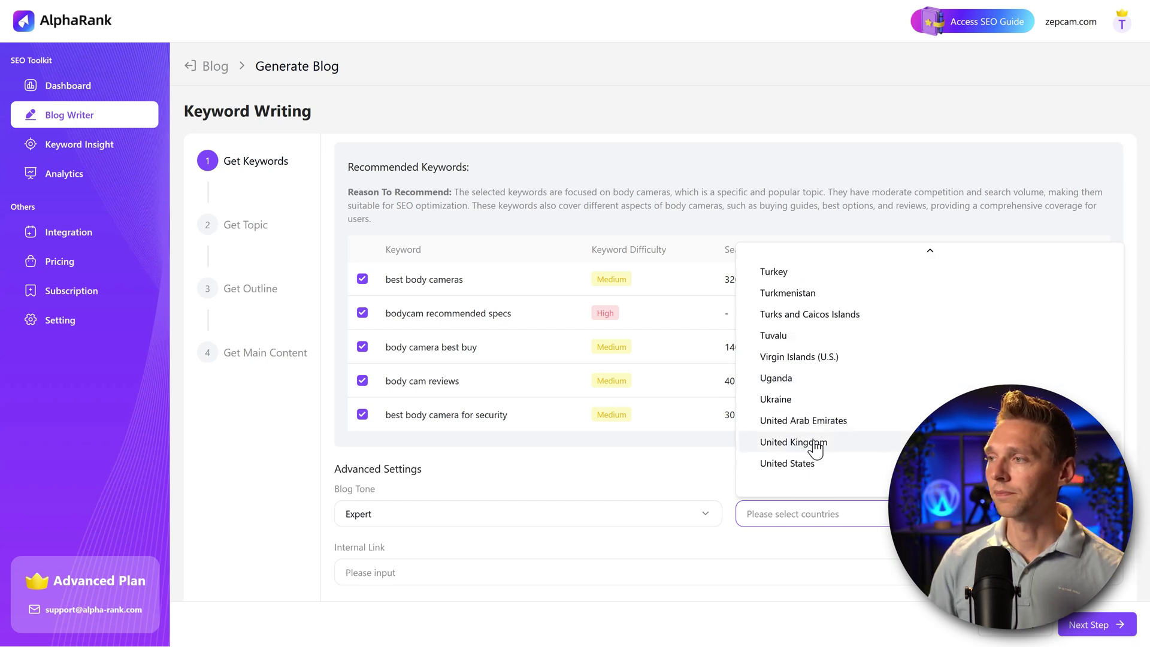
{"action": "left_click", "coordinate": [815, 442]}
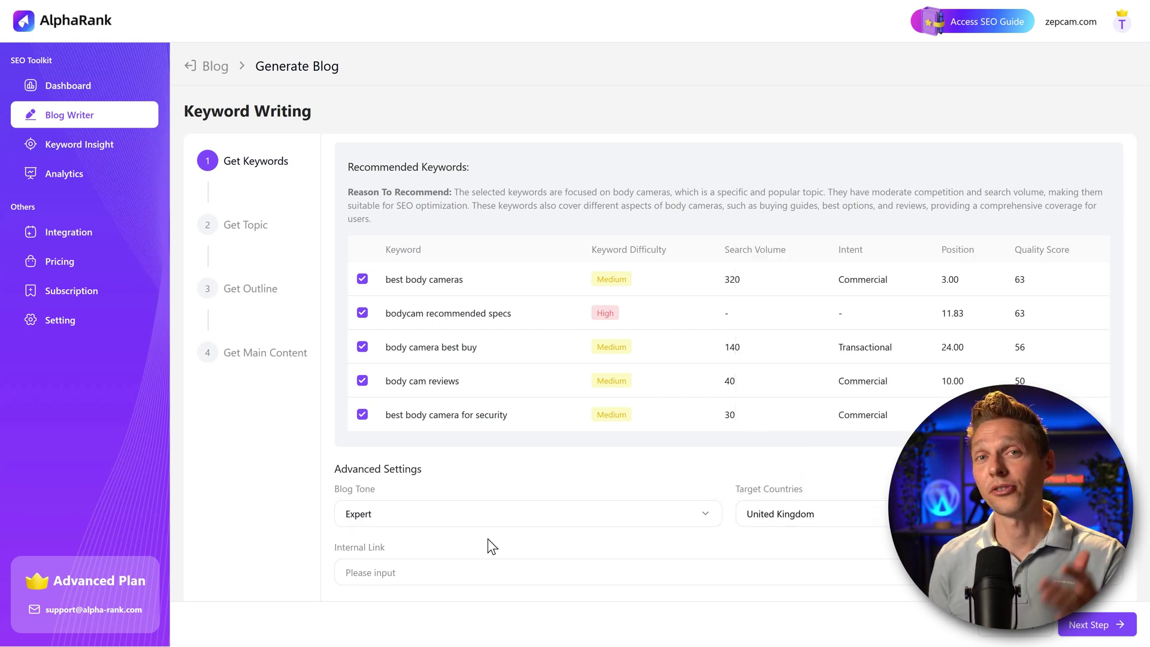
{"action": "left_click", "coordinate": [390, 572]}
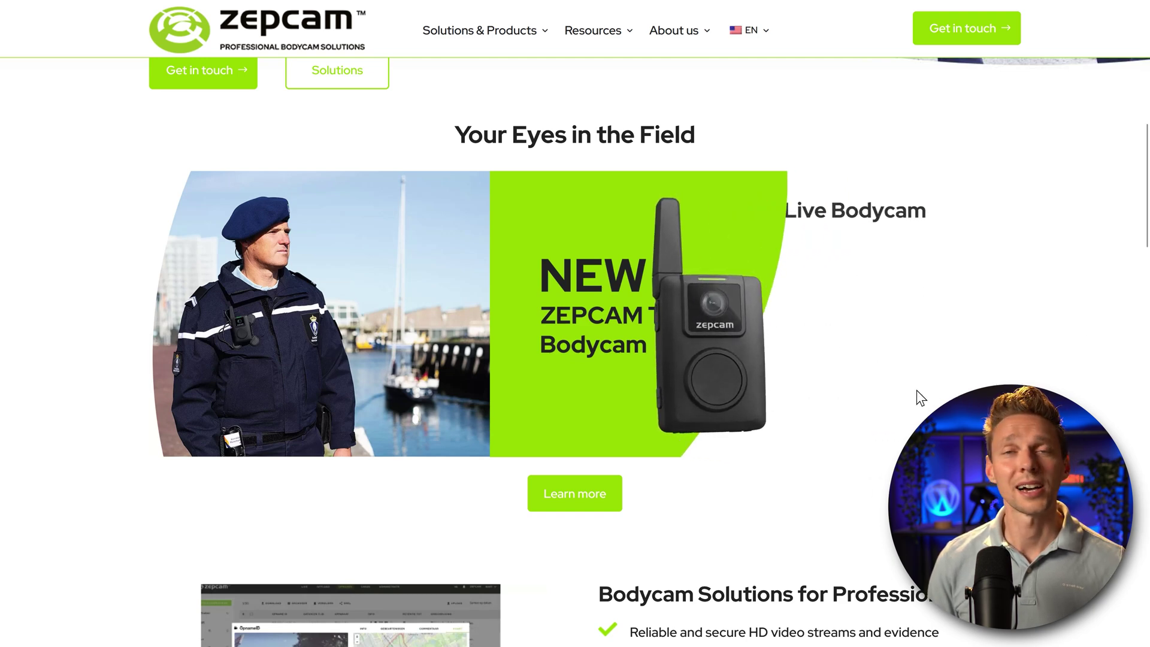
Copy the ZEPCAM T3 Live Bodycam page URL and paste it as the internal link.
{"action": "left_click", "coordinate": [588, 500]}
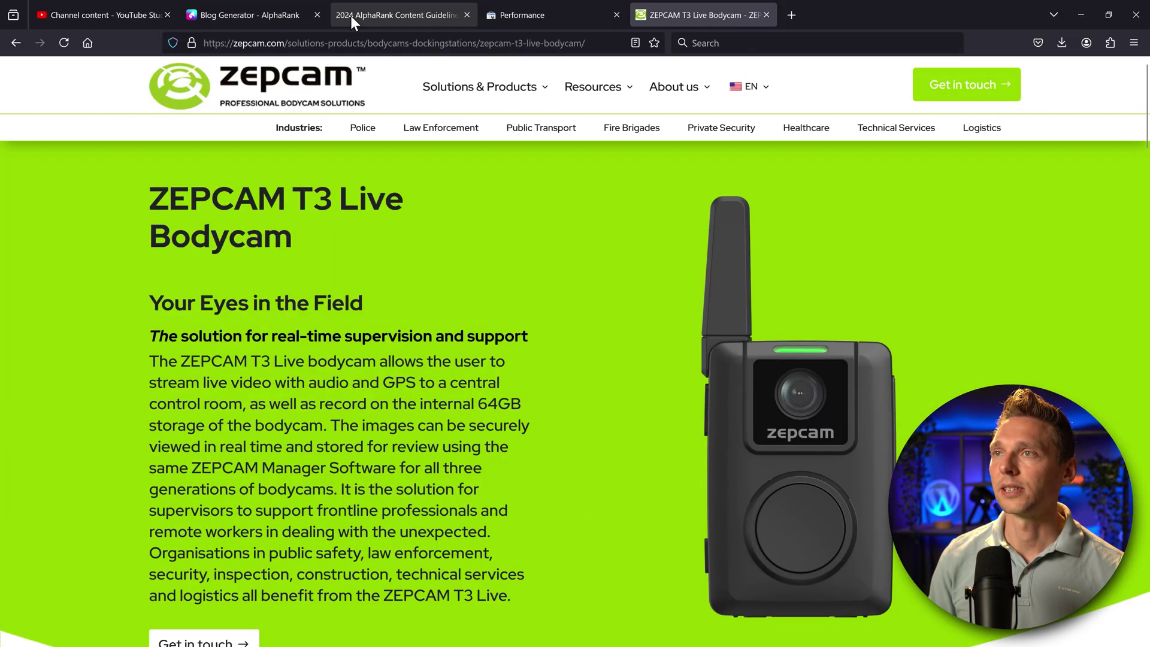
{"action": "left_click", "coordinate": [420, 43]}
{"action": "right_click", "coordinate": [427, 43]}
{"action": "left_click", "coordinate": [452, 119]}
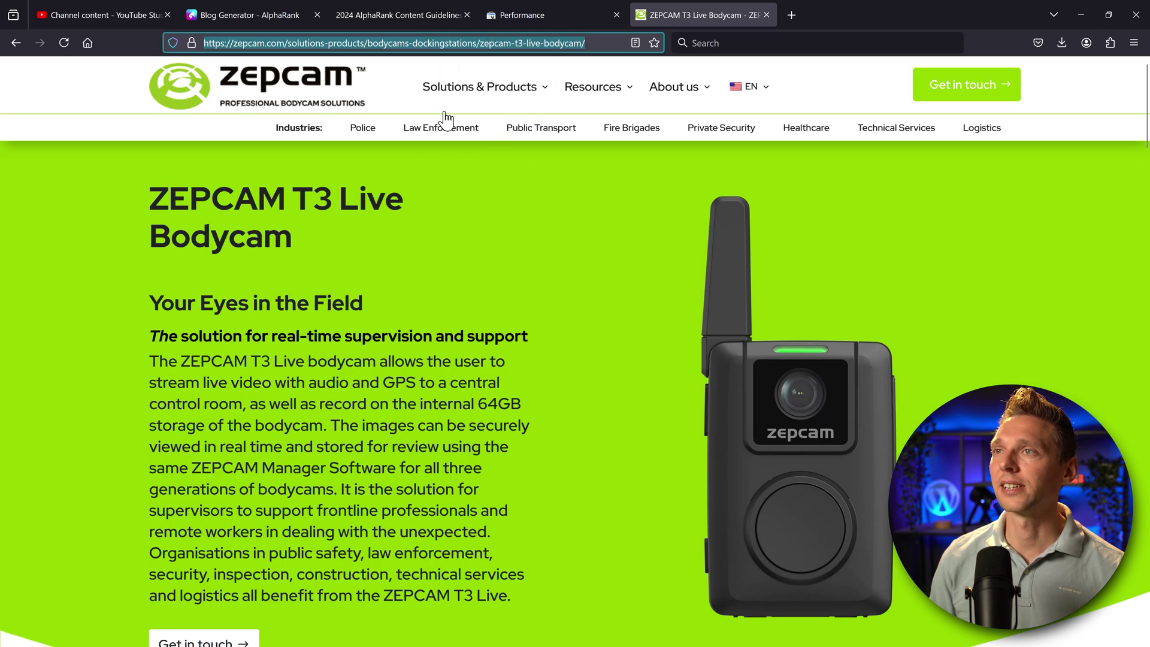
{"action": "right_click", "coordinate": [359, 570]}
{"action": "left_click", "coordinate": [393, 444]}
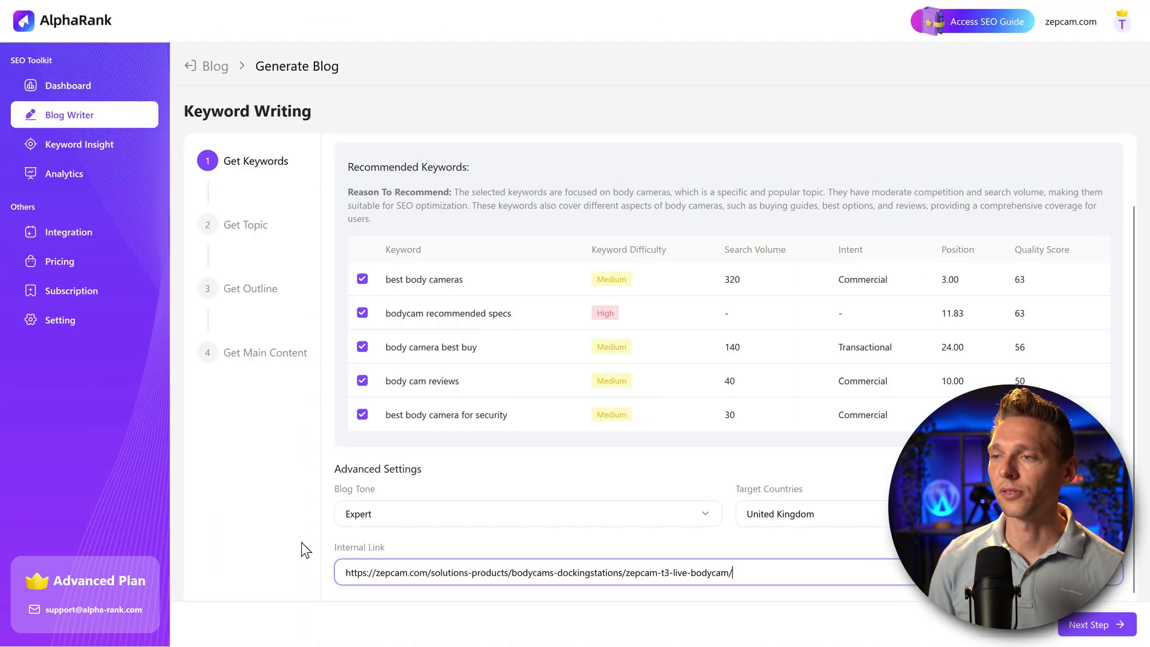
Generate topic suggestions and settle on the first one, Security Essentials, after trying others.
{"action": "left_click", "coordinate": [1100, 627]}
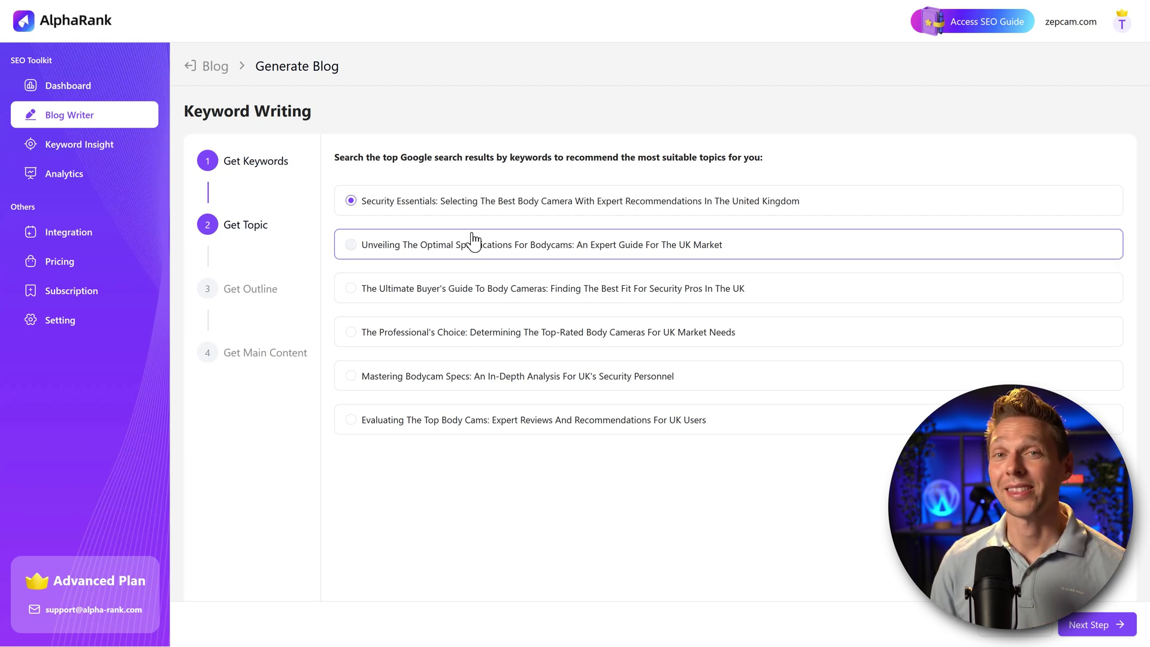
{"action": "left_click", "coordinate": [442, 288]}
{"action": "left_click", "coordinate": [434, 331]}
{"action": "left_click", "coordinate": [430, 376]}
{"action": "left_click", "coordinate": [442, 200]}
Review the generated outline's first H2 heading and continue without changes.
{"action": "left_click", "coordinate": [1084, 626]}
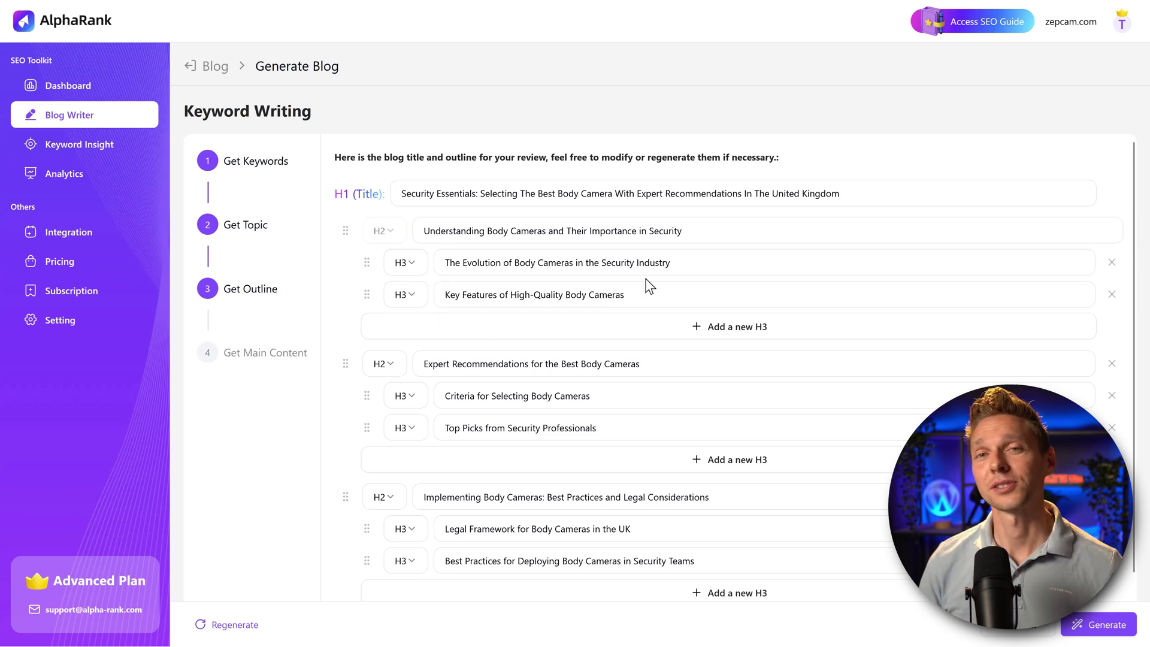
{"action": "left_click", "coordinate": [687, 233]}
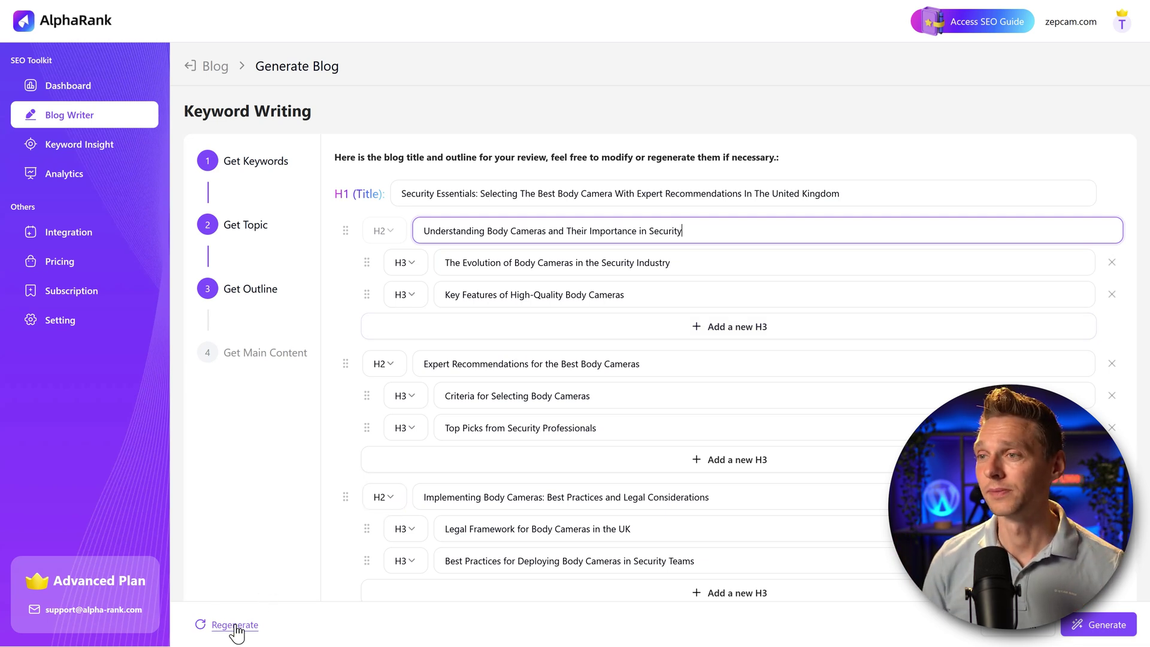
{"action": "left_click", "coordinate": [1087, 628]}
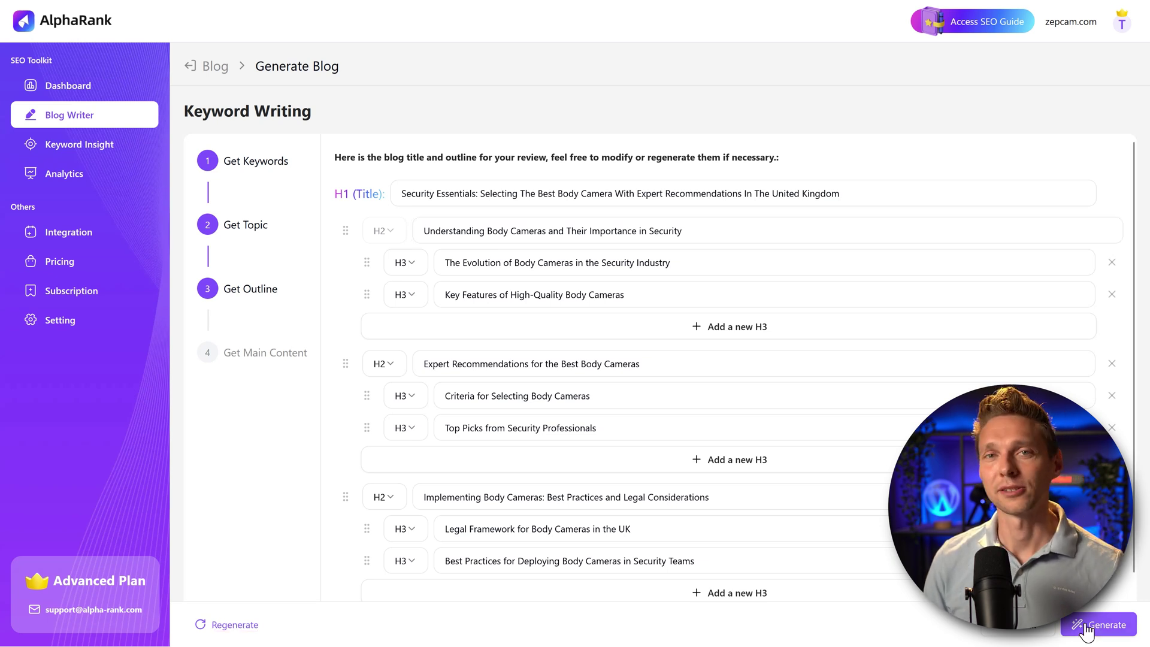
Generate the Security Essentials post and open its details page.
{"action": "left_click", "coordinate": [1087, 629]}
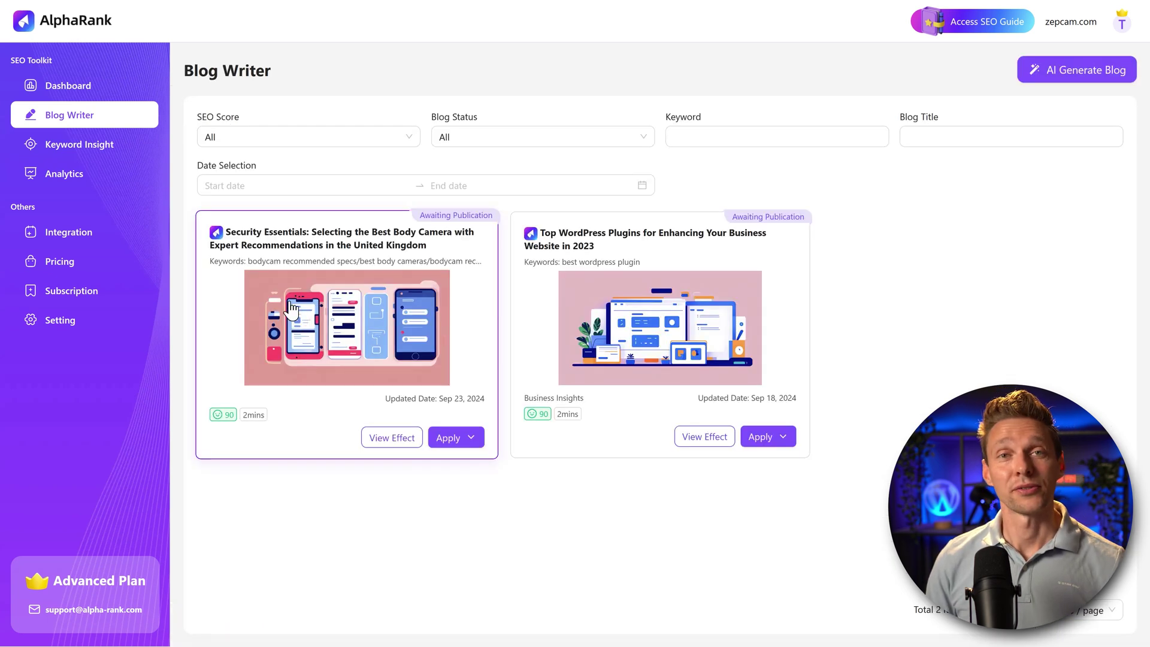
{"action": "left_click", "coordinate": [316, 273]}
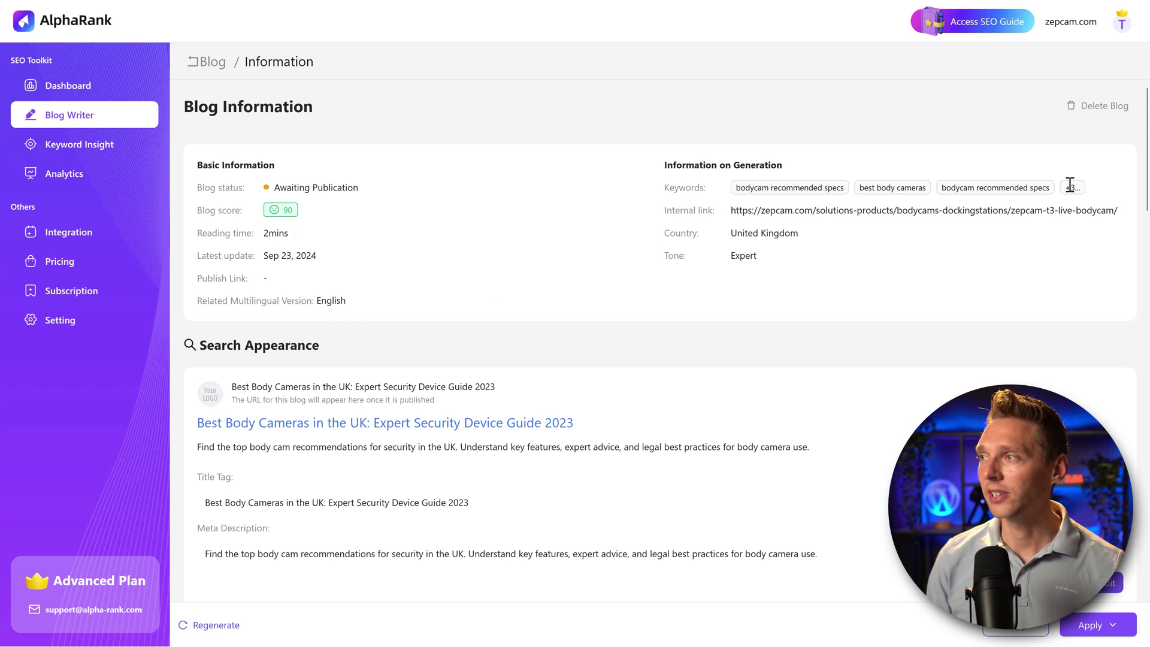
{"action": "triple_click", "coordinate": [766, 210]}
{"action": "left_click", "coordinate": [768, 232]}
{"action": "scroll", "coordinate": [797, 270], "scroll_direction": "down", "scroll_amount": 2}
{"action": "scroll", "coordinate": [794, 279], "scroll_direction": "up", "scroll_amount": 2}
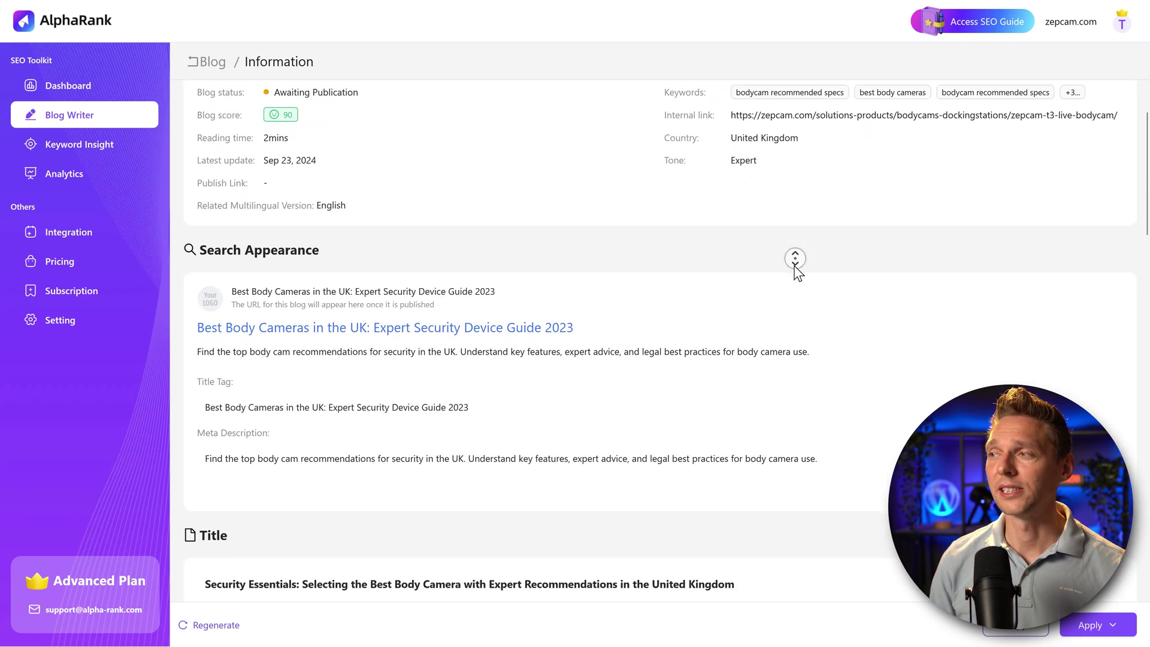
{"action": "scroll", "coordinate": [796, 279], "scroll_direction": "down", "scroll_amount": 3}
{"action": "scroll", "coordinate": [794, 285], "scroll_direction": "down", "scroll_amount": 3}
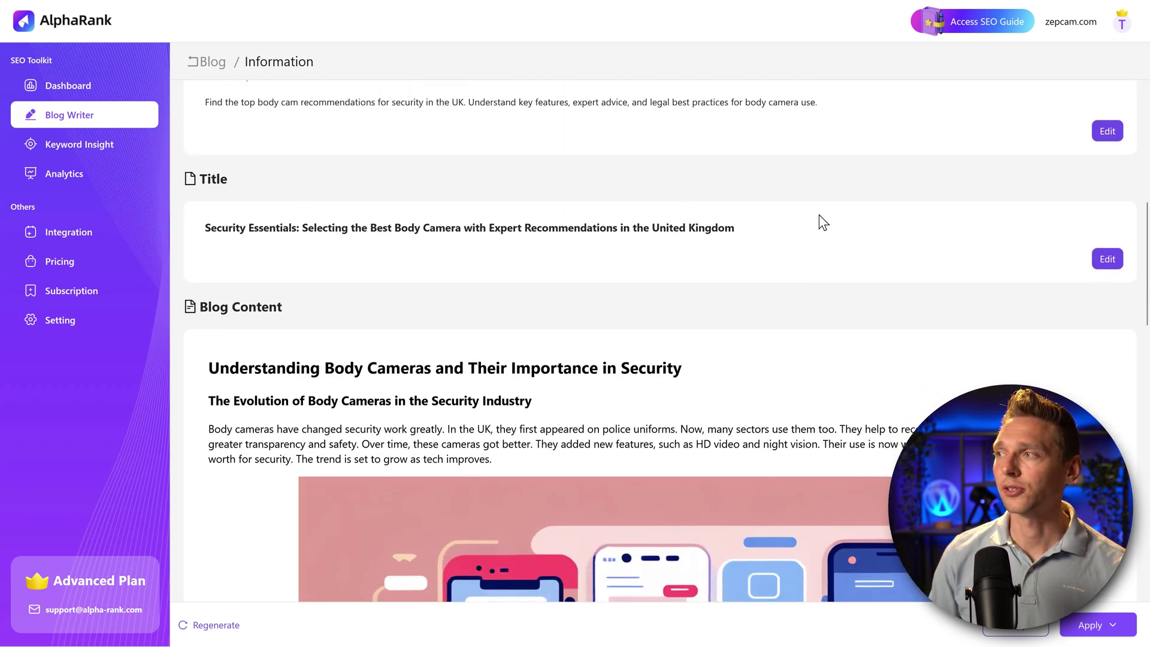
{"action": "left_click", "coordinate": [1102, 259]}
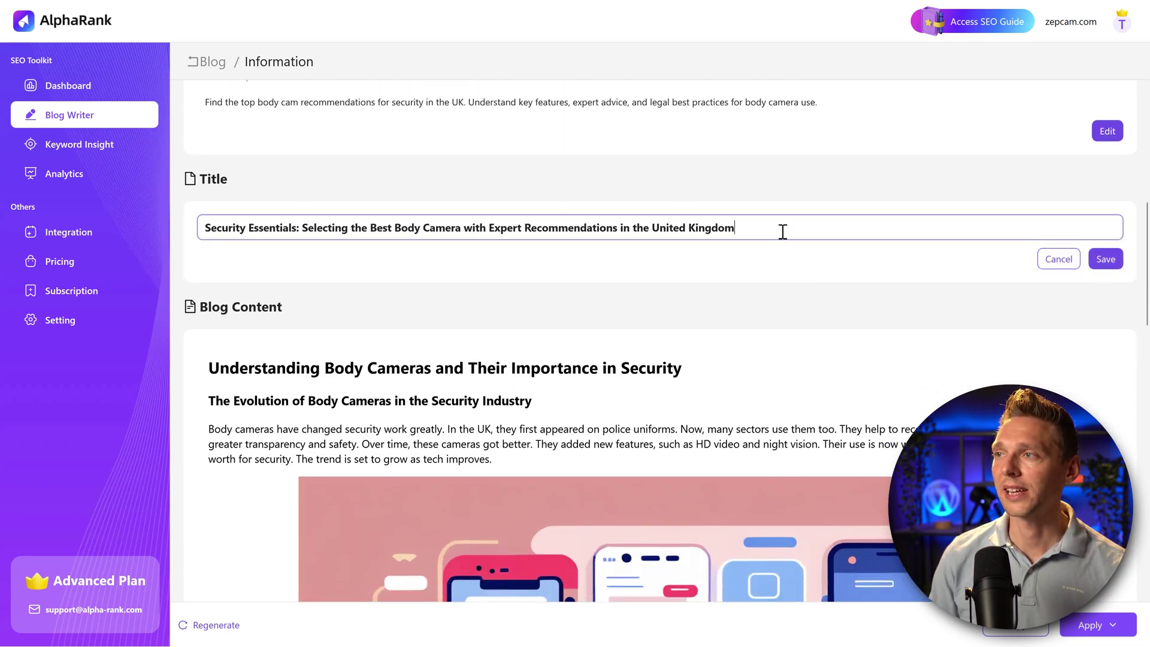
{"action": "left_click_drag", "start_coordinate": [789, 231], "coordinate": [591, 239]}
{"action": "left_click", "coordinate": [645, 268]}
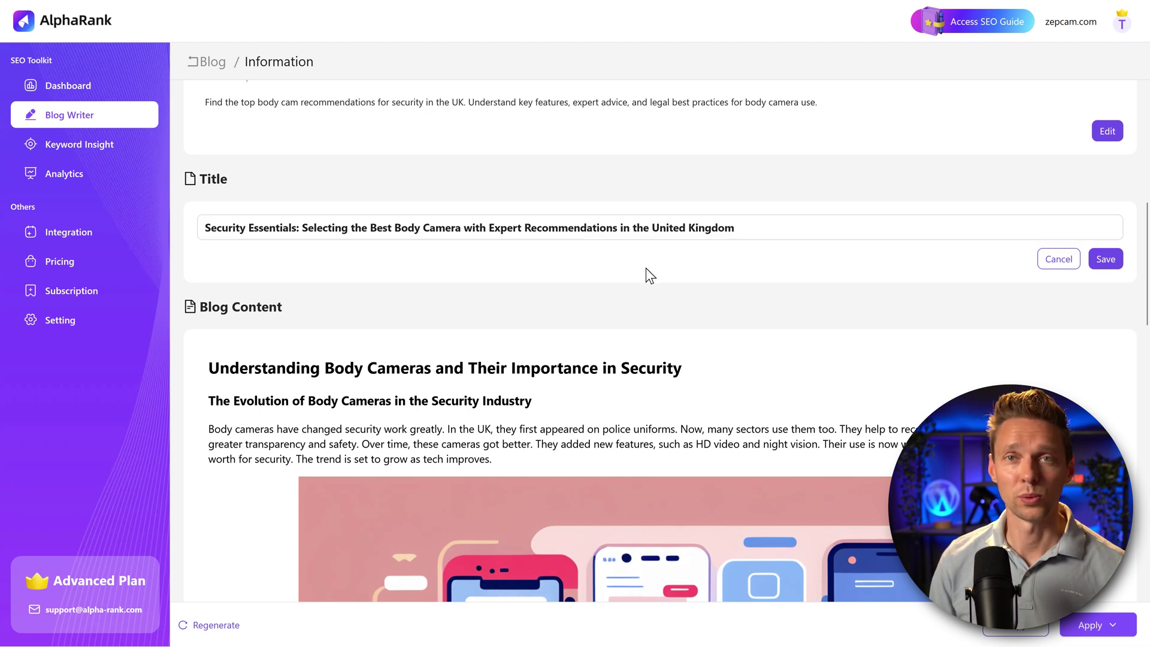
{"action": "left_click", "coordinate": [1070, 260]}
{"action": "middle_click", "coordinate": [895, 243]}
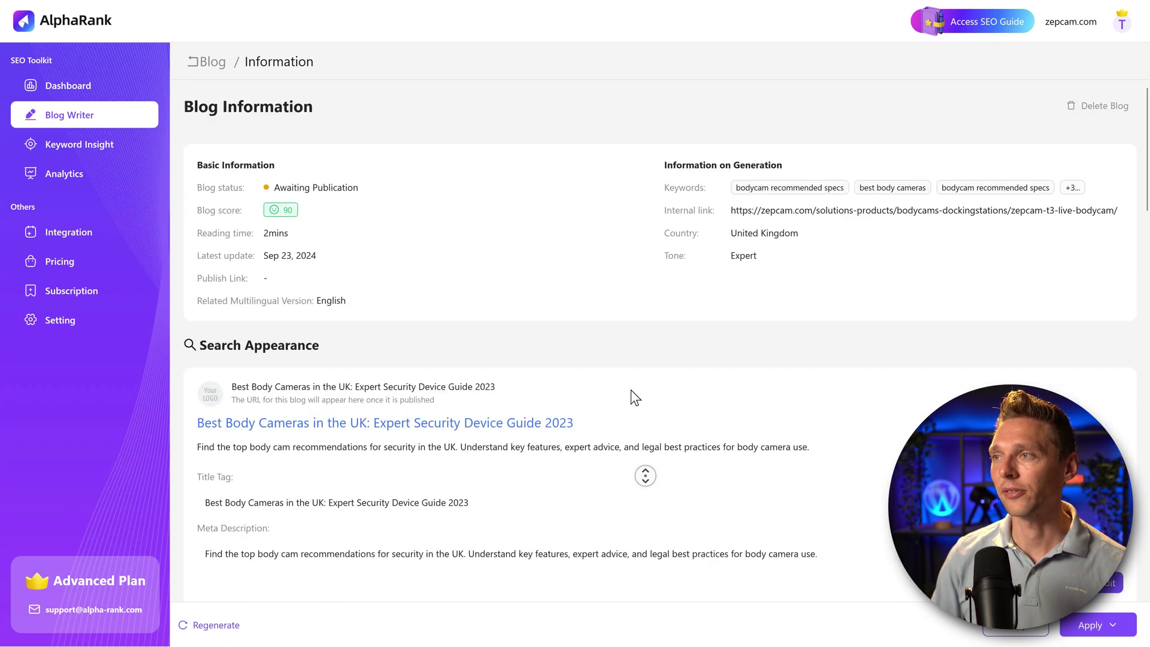
{"action": "middle_click", "coordinate": [630, 389]}
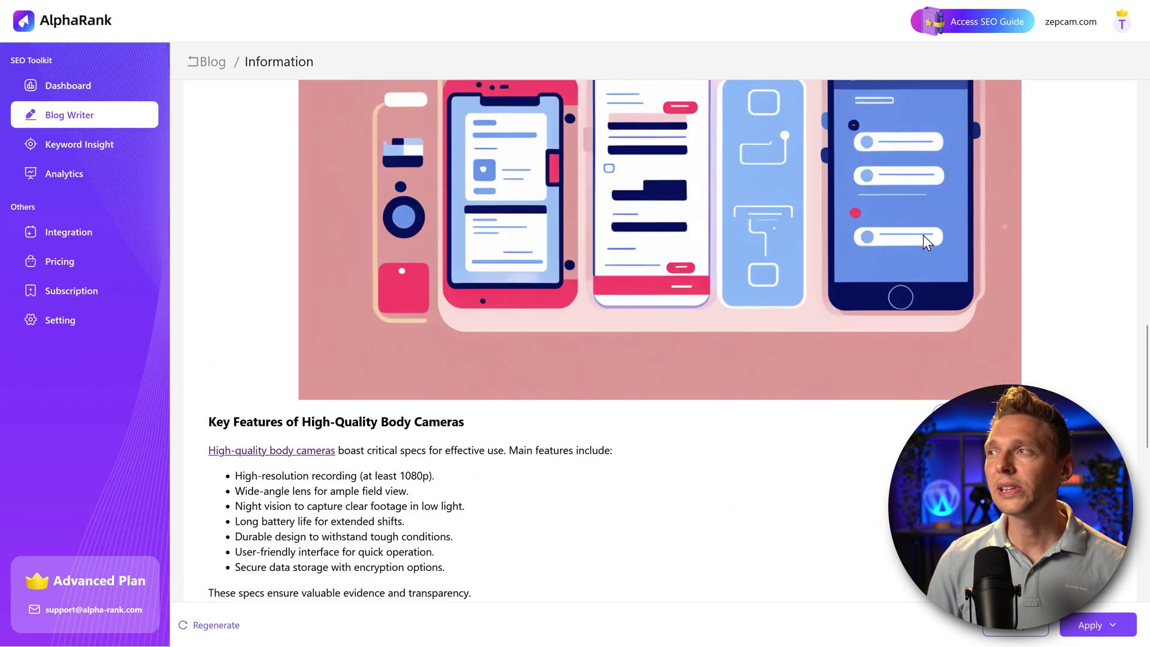
{"action": "scroll", "coordinate": [922, 227], "scroll_direction": "up", "scroll_amount": 15}
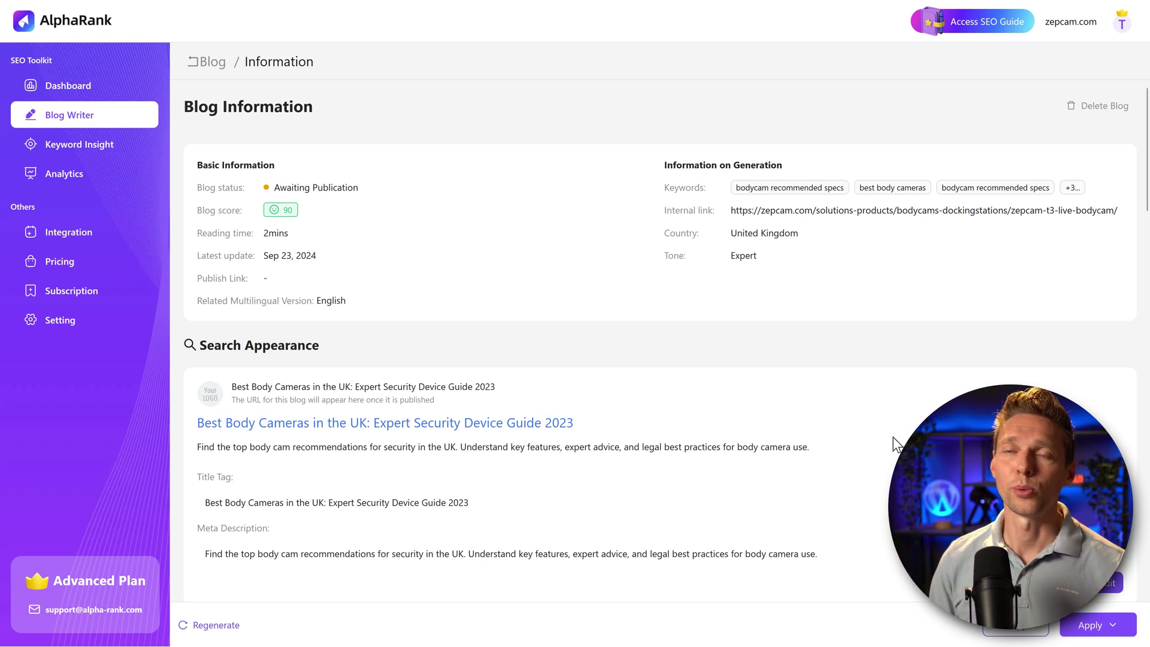
{"action": "scroll", "coordinate": [635, 314], "scroll_direction": "down", "scroll_amount": 10}
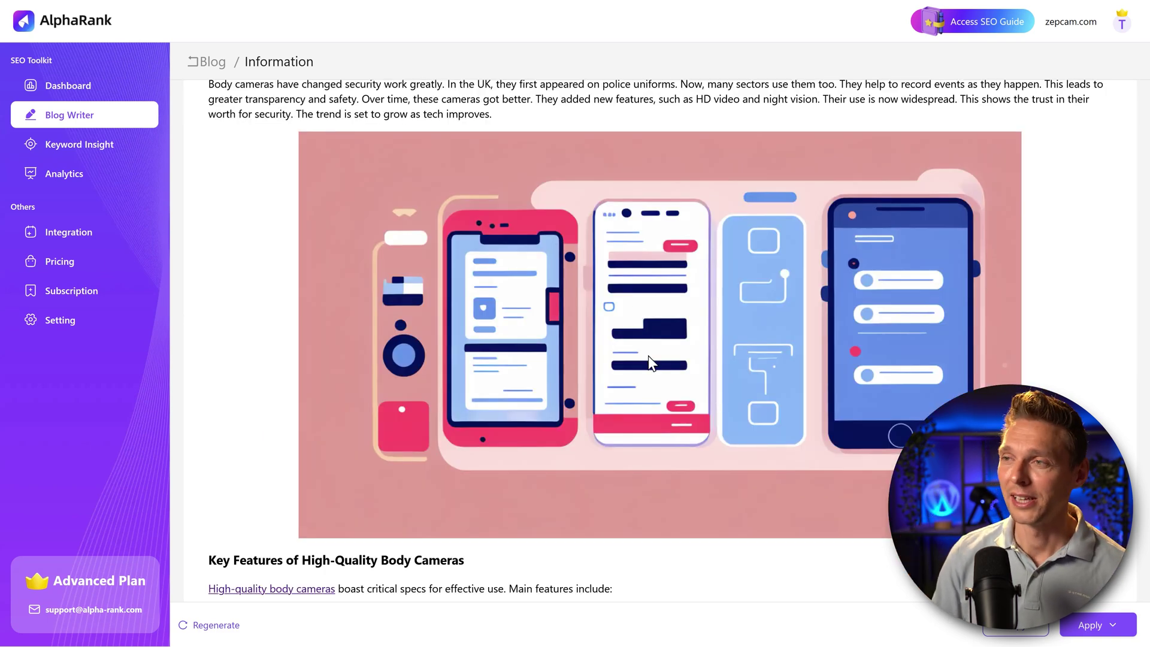
{"action": "right_click", "coordinate": [746, 259]}
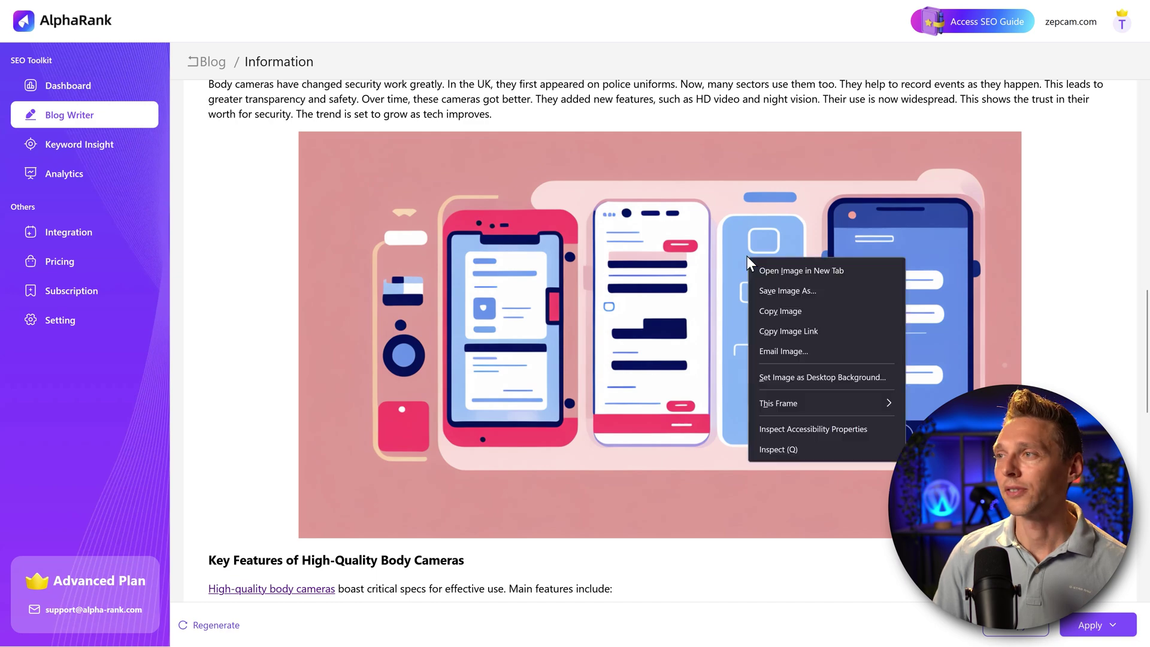
{"action": "left_click", "coordinate": [793, 450]}
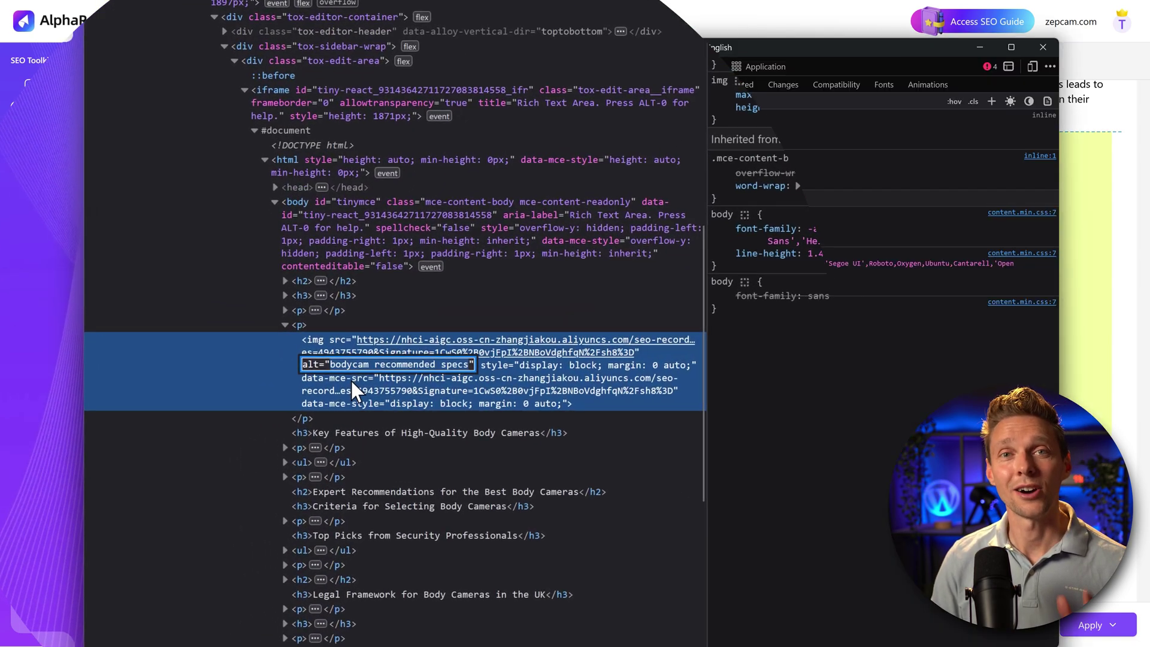
{"action": "left_click_drag", "start_coordinate": [266, 376], "coordinate": [563, 377]}
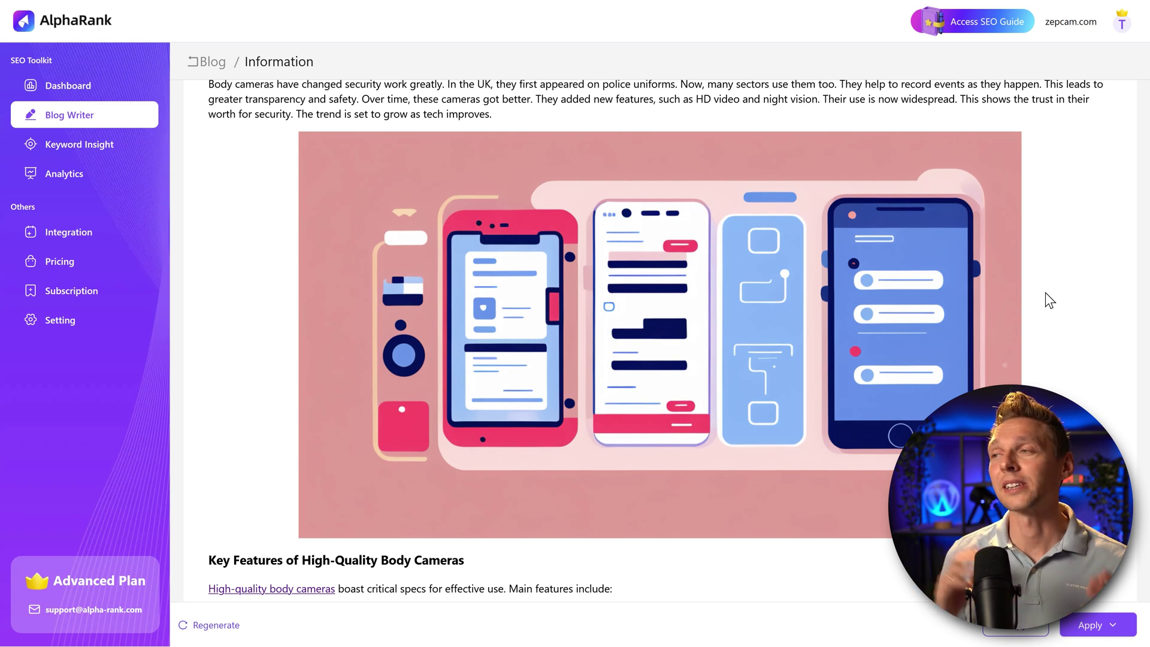
{"action": "middle_click", "coordinate": [1072, 276]}
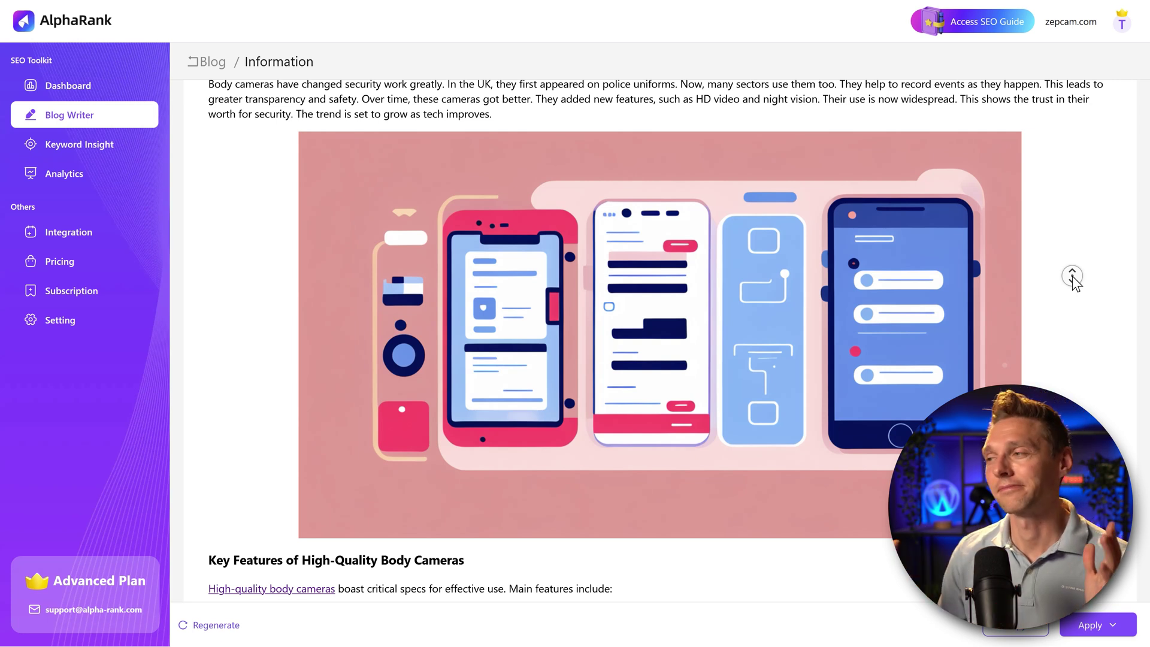
Mark the Security Essentials post as 'Applied' and go back to the Blog list.
{"action": "left_click", "coordinate": [1065, 277]}
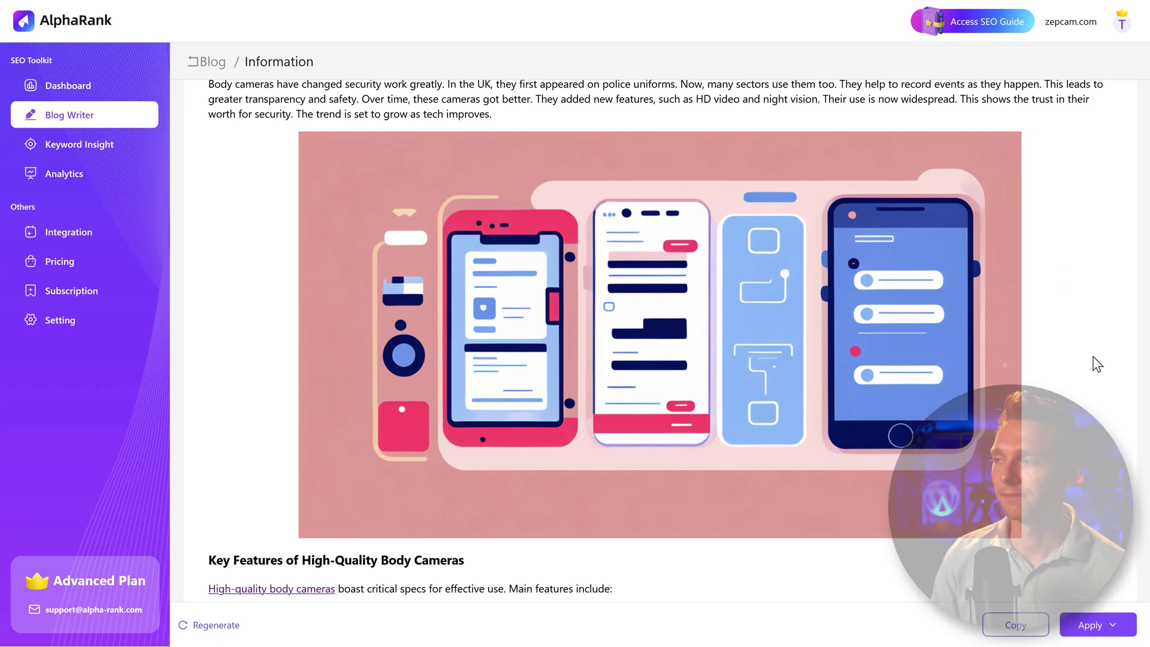
{"action": "left_click", "coordinate": [1095, 626]}
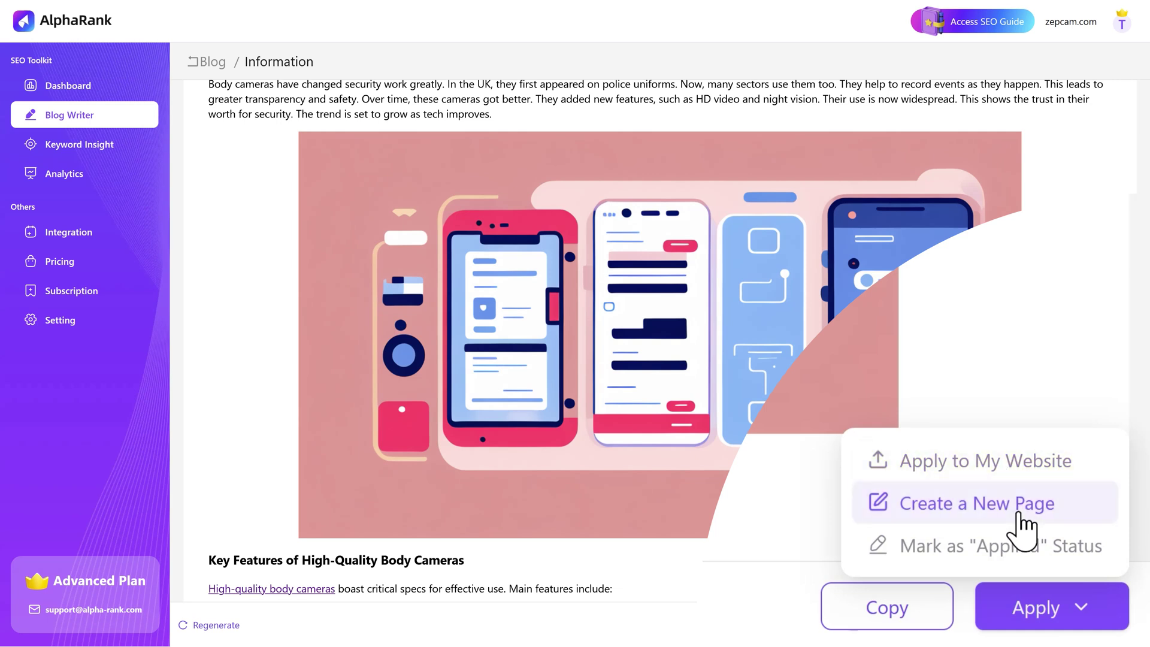
{"action": "left_click", "coordinate": [1004, 551]}
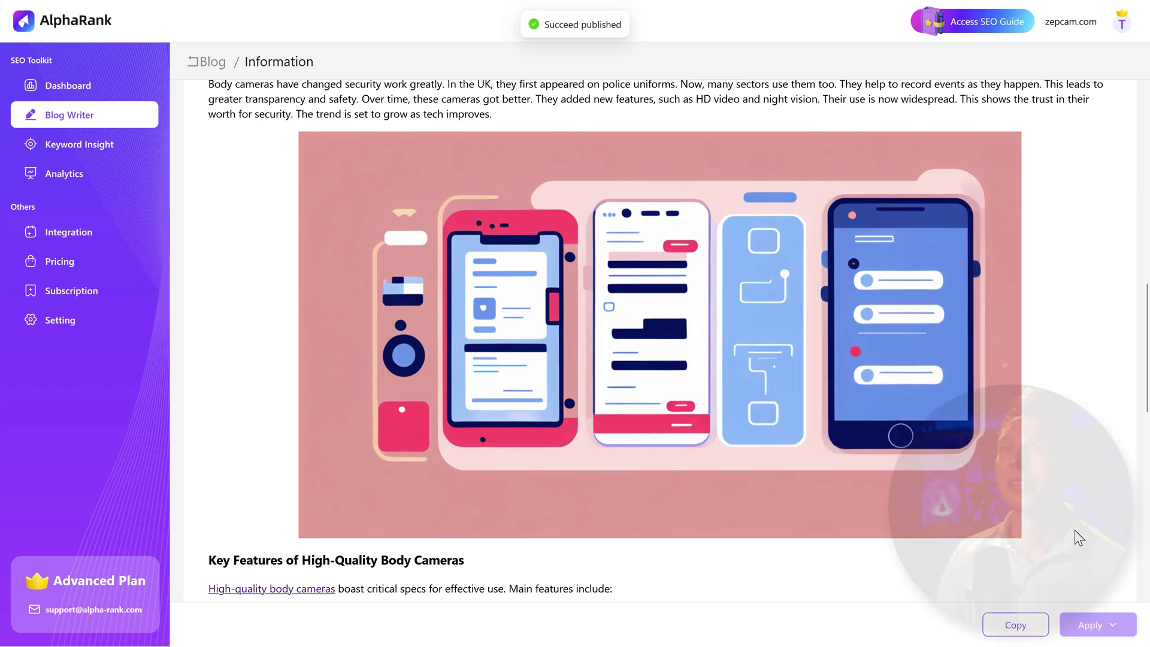
{"action": "left_click", "coordinate": [79, 117]}
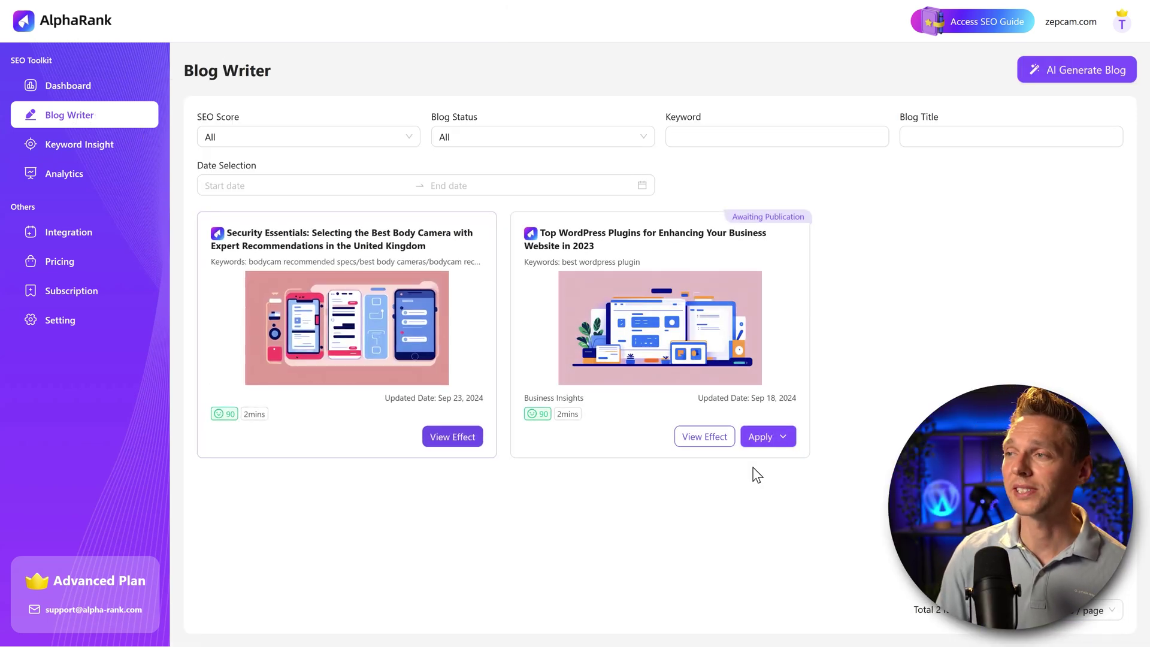
Check the body camera post's empty publish link, then open the Analytics site overview.
{"action": "left_click", "coordinate": [786, 439]}
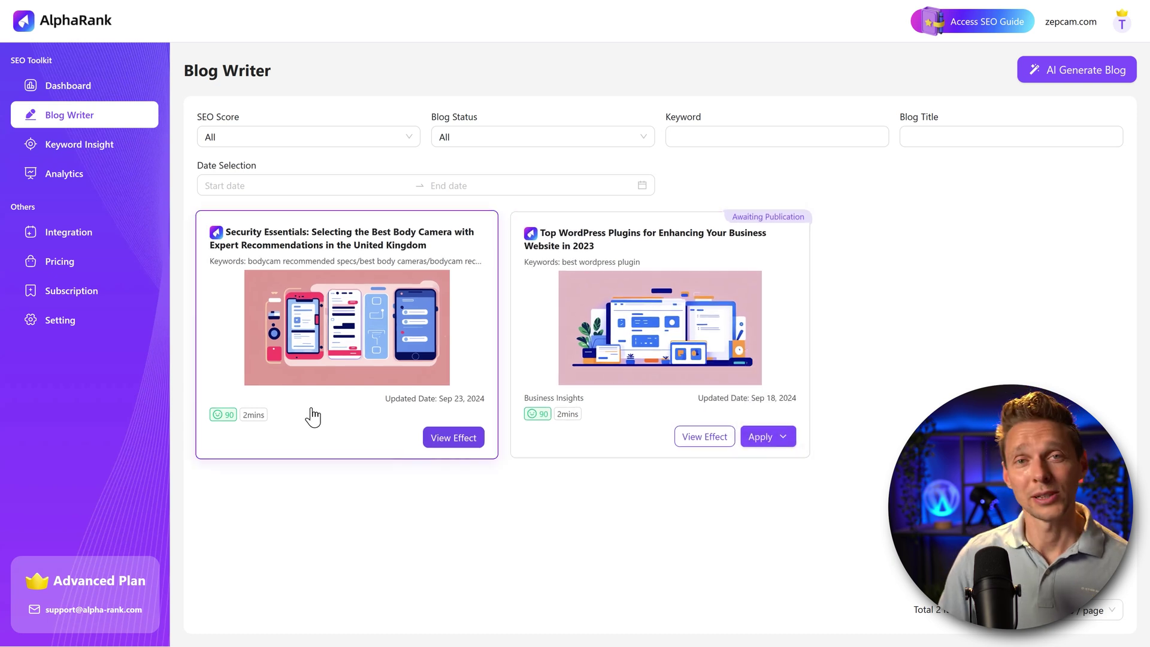
{"action": "left_click", "coordinate": [456, 443]}
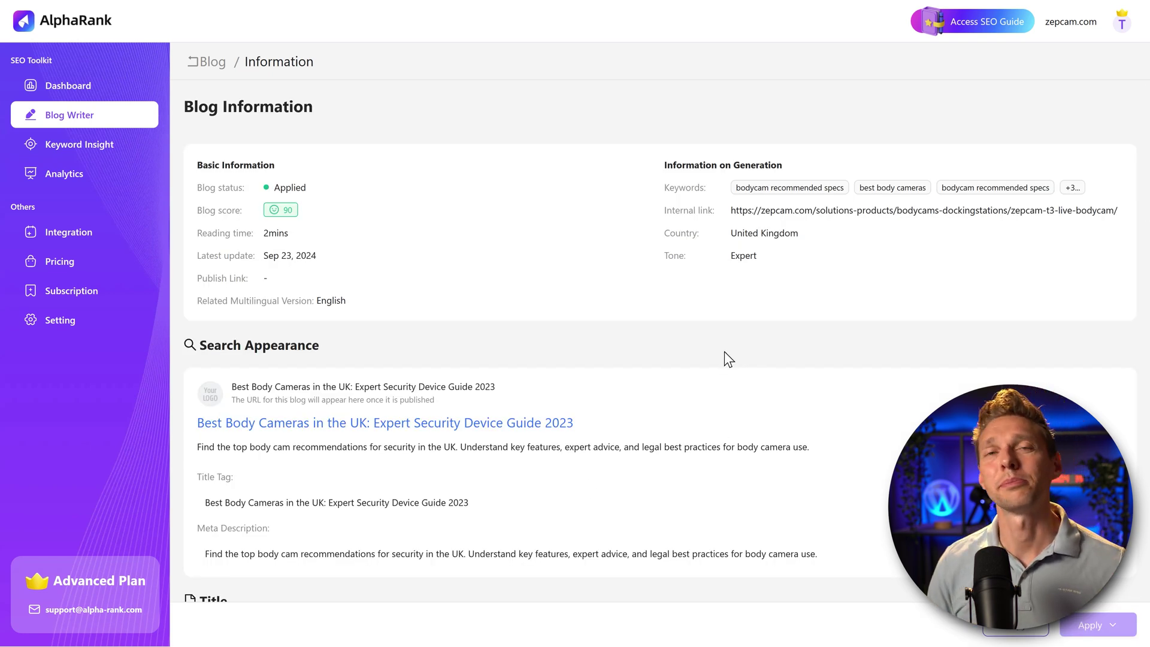
{"action": "left_click_drag", "start_coordinate": [243, 279], "coordinate": [285, 287]}
{"action": "left_click", "coordinate": [501, 286]}
{"action": "scroll", "coordinate": [501, 286], "scroll_direction": "down", "scroll_amount": 2}
{"action": "scroll", "coordinate": [500, 286], "scroll_direction": "up", "scroll_amount": 2}
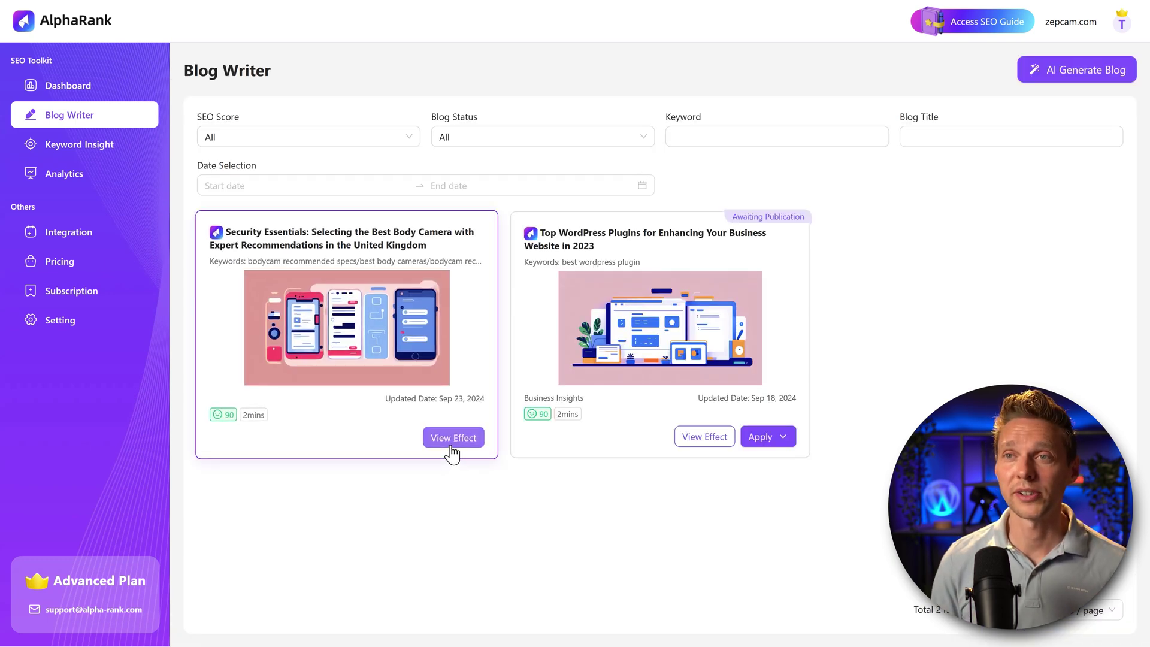
{"action": "left_click", "coordinate": [92, 174]}
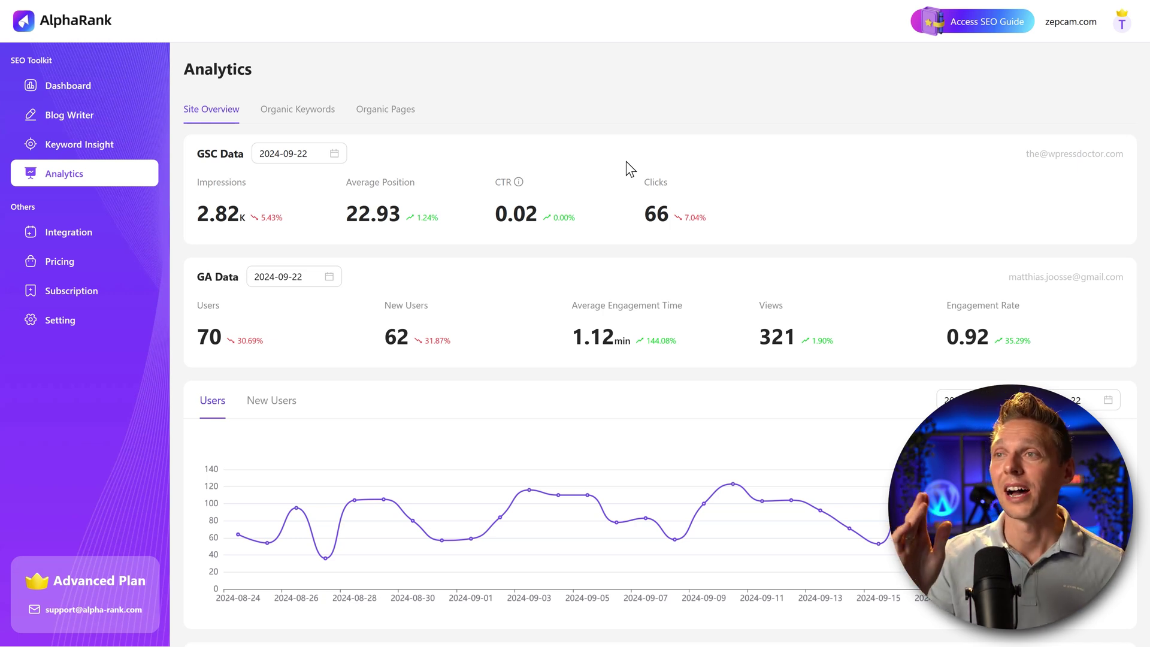
{"action": "left_click", "coordinate": [309, 114]}
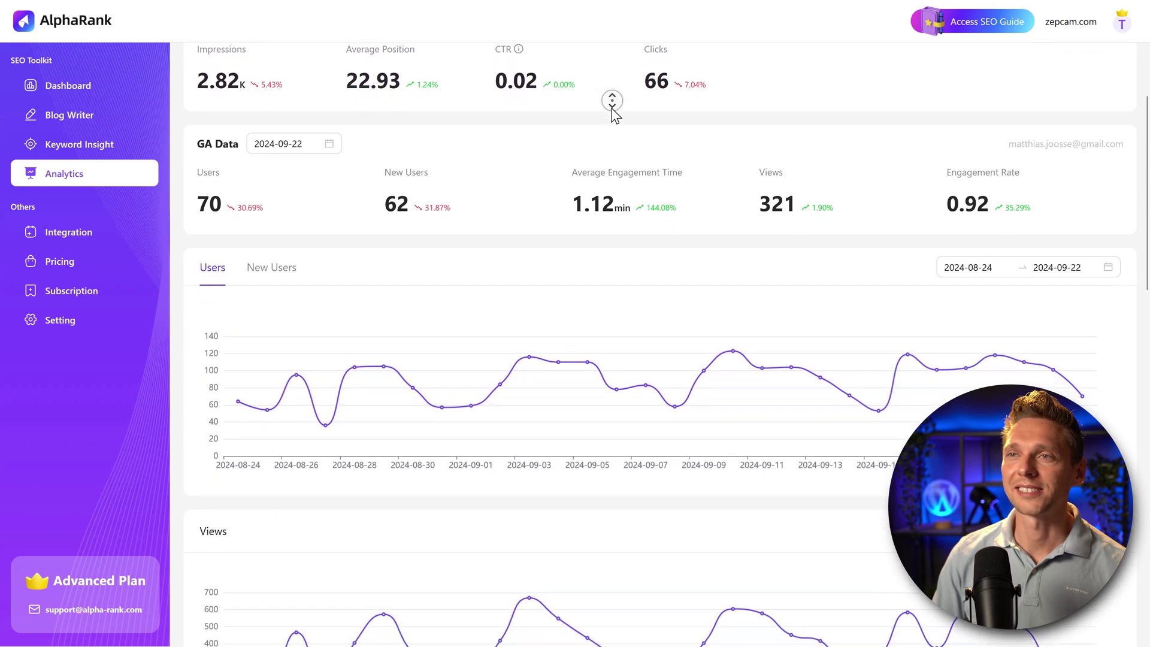
{"action": "middle_click", "coordinate": [614, 114]}
{"action": "middle_click", "coordinate": [741, 192]}
{"action": "middle_click", "coordinate": [748, 215]}
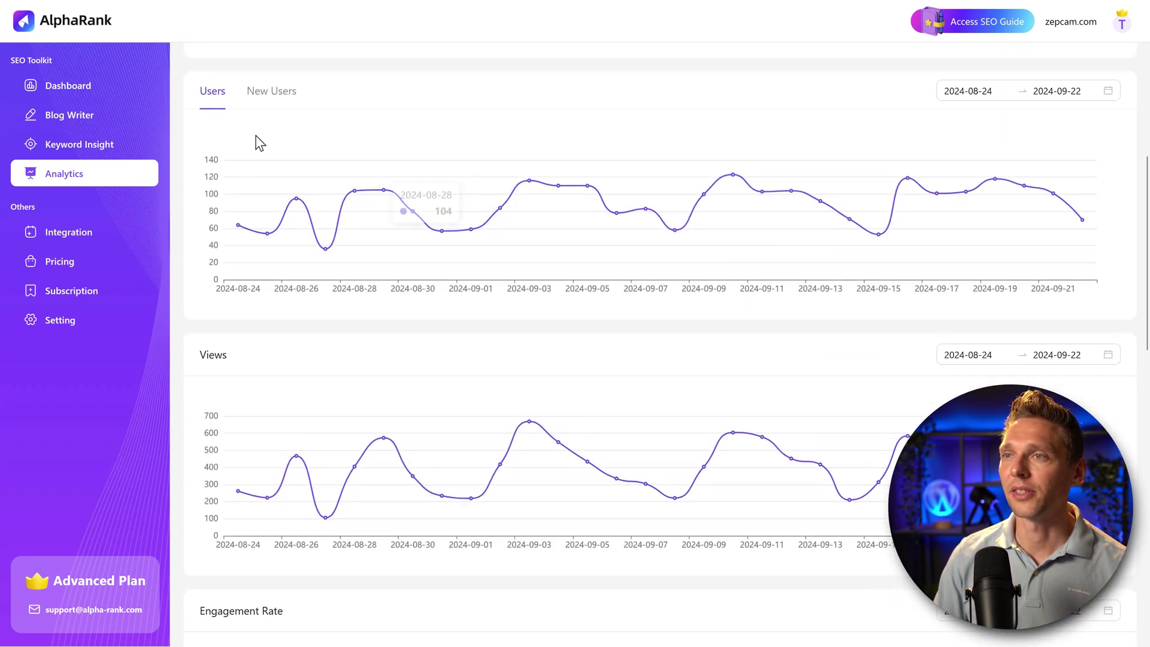
{"action": "middle_click", "coordinate": [719, 249]}
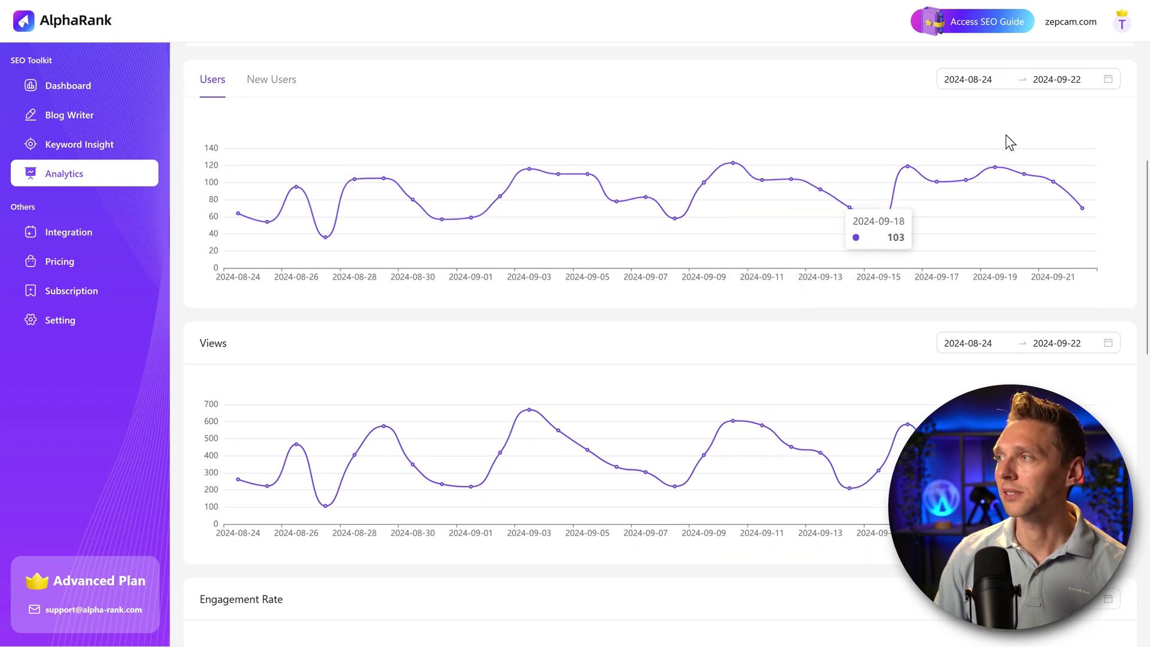
{"action": "middle_click", "coordinate": [803, 275]}
{"action": "middle_click", "coordinate": [623, 144]}
{"action": "middle_click", "coordinate": [612, 167]}
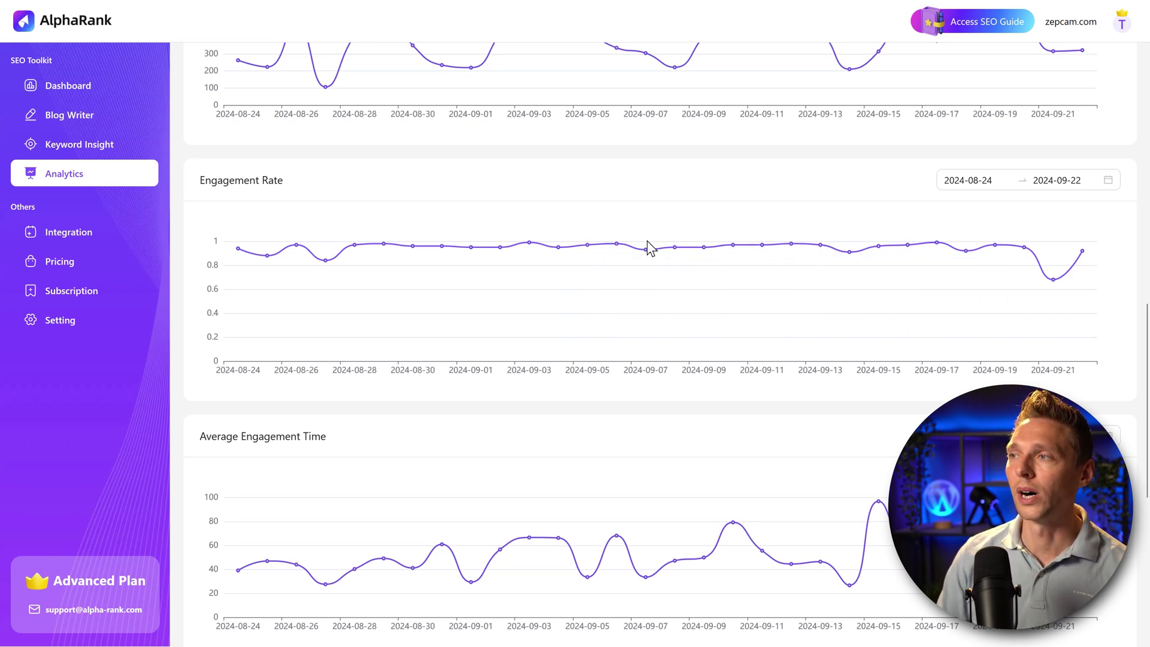
{"action": "middle_click", "coordinate": [732, 282]}
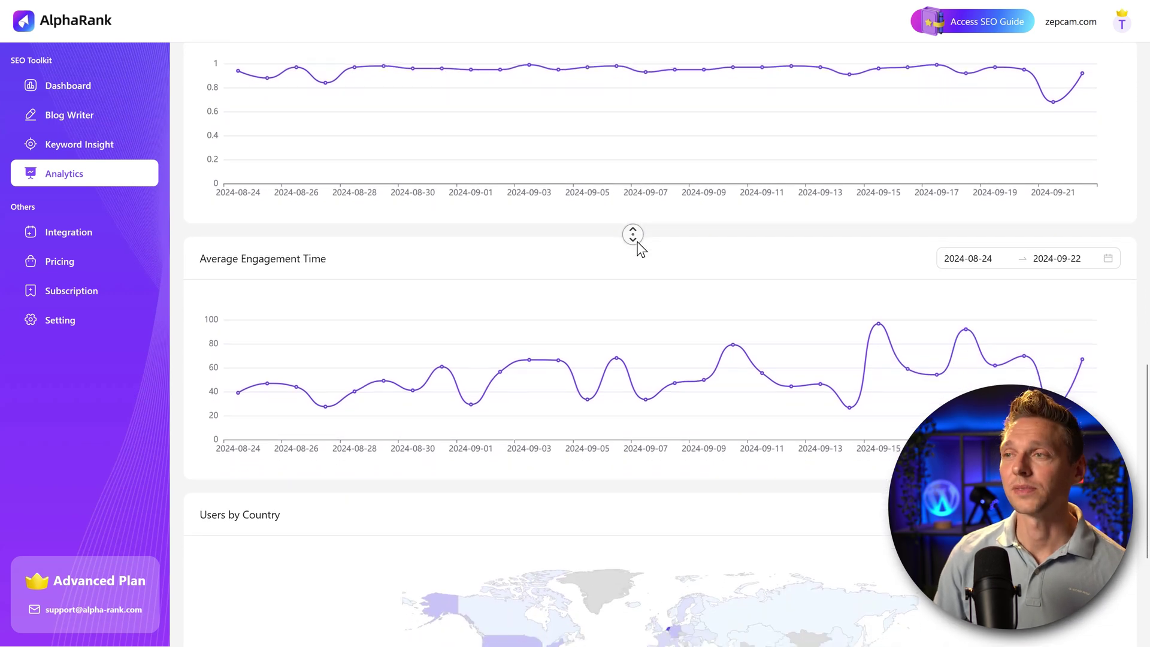
{"action": "middle_click", "coordinate": [559, 269]}
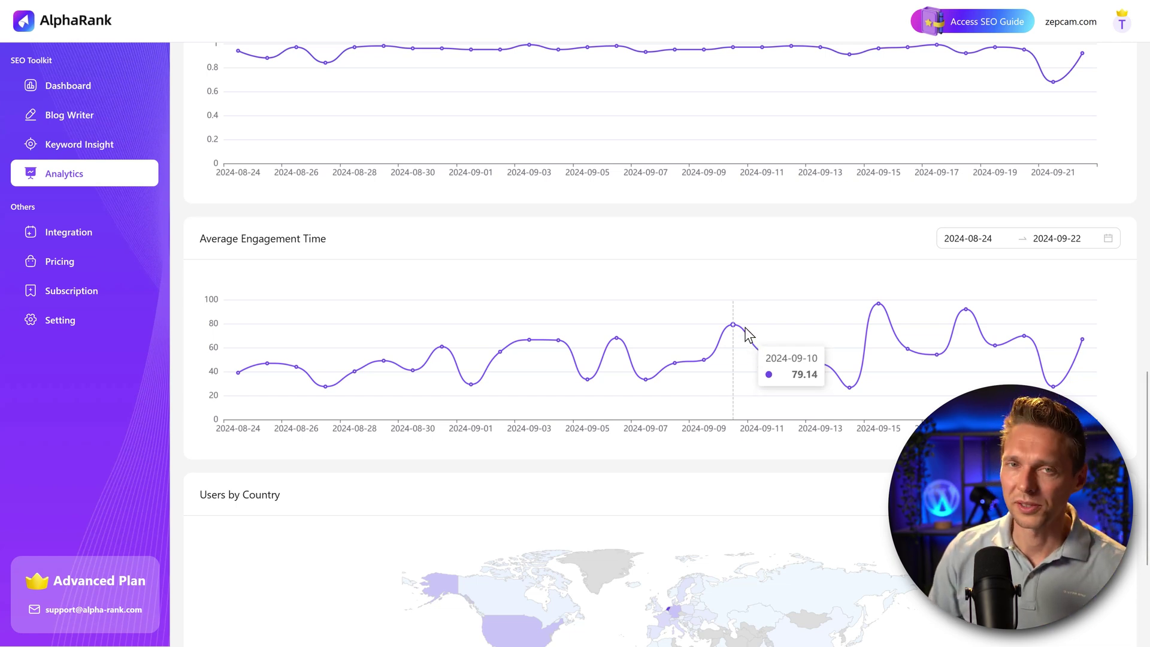
{"action": "middle_click", "coordinate": [864, 269]}
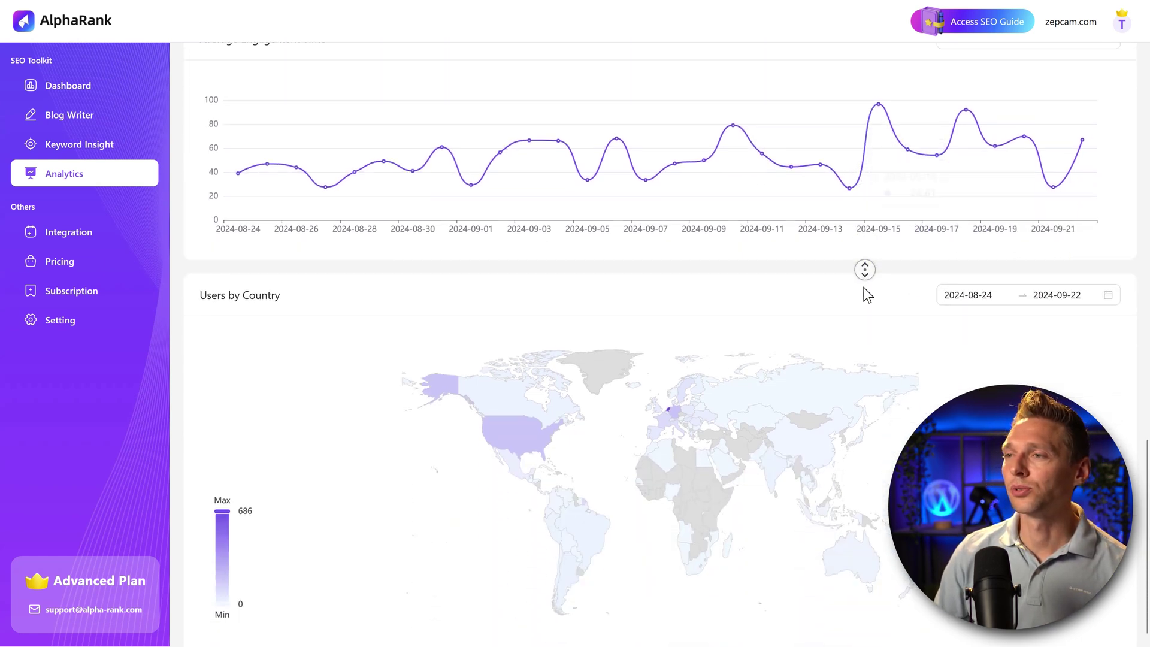
{"action": "middle_click", "coordinate": [865, 295]}
{"action": "mouse_move", "coordinate": [503, 396]}
{"action": "middle_click", "coordinate": [1027, 386]}
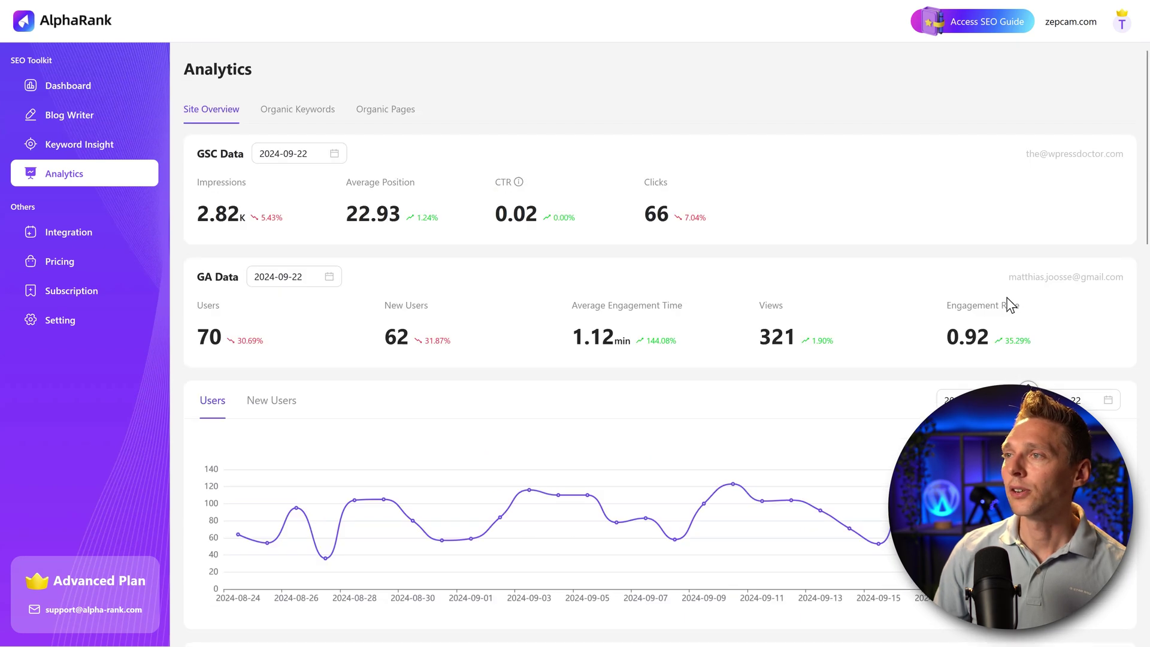
Show the Organic Keywords report sorted by impressions, with bodycam first at 659.
{"action": "left_click", "coordinate": [304, 112]}
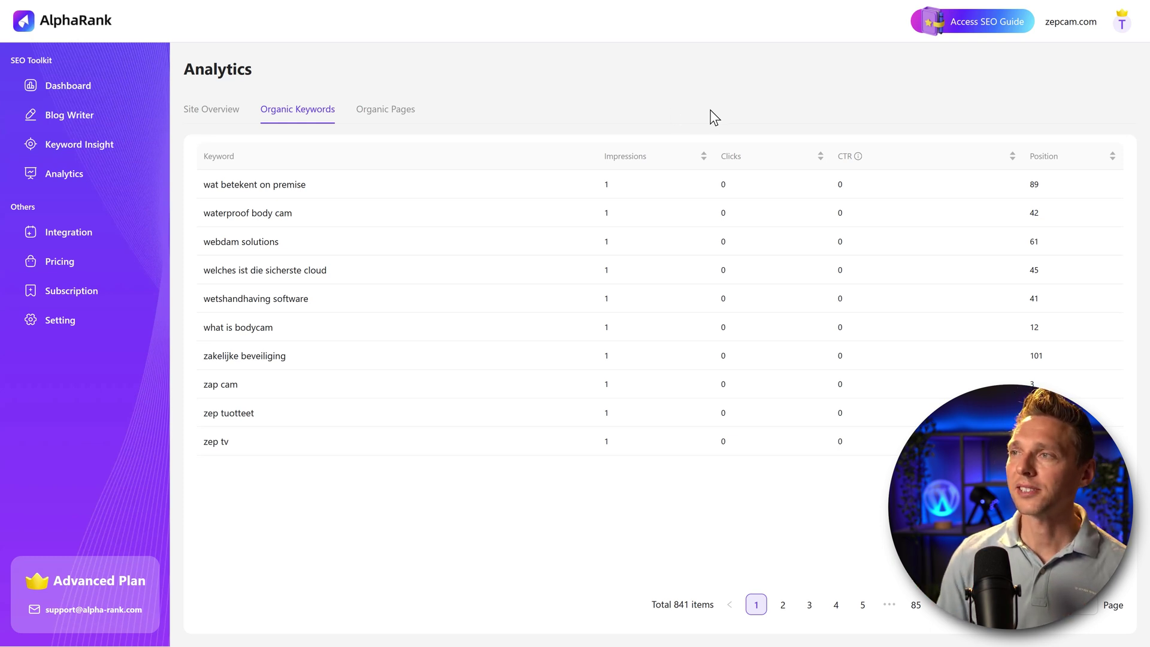
{"action": "left_click", "coordinate": [625, 161]}
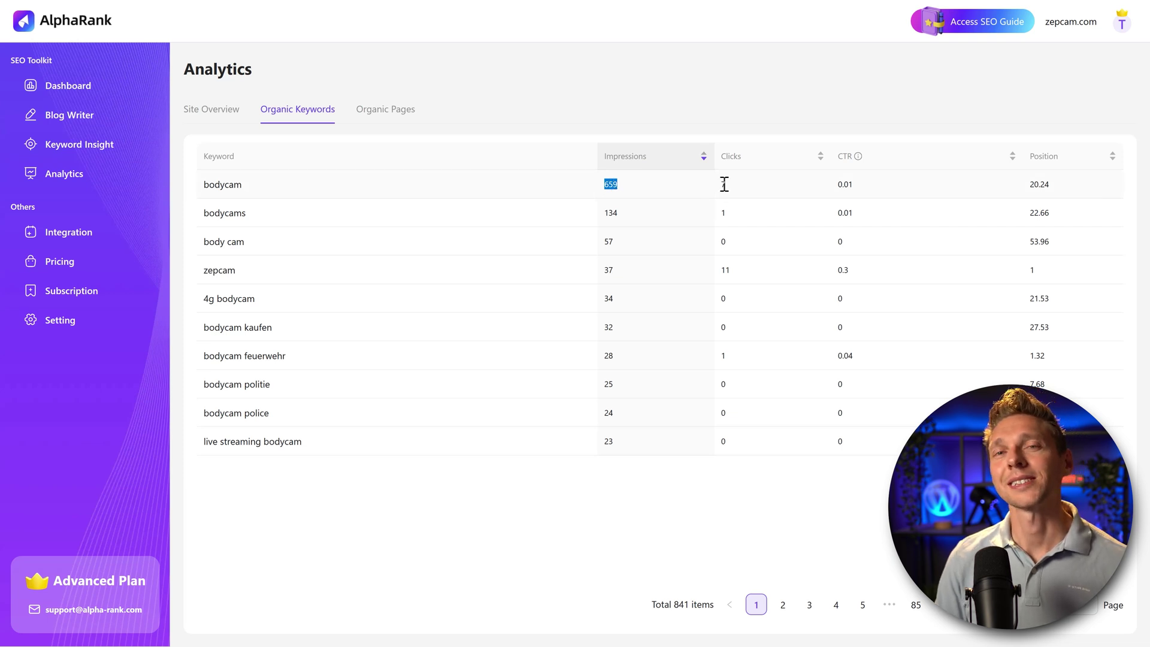
{"action": "left_click", "coordinate": [851, 184]}
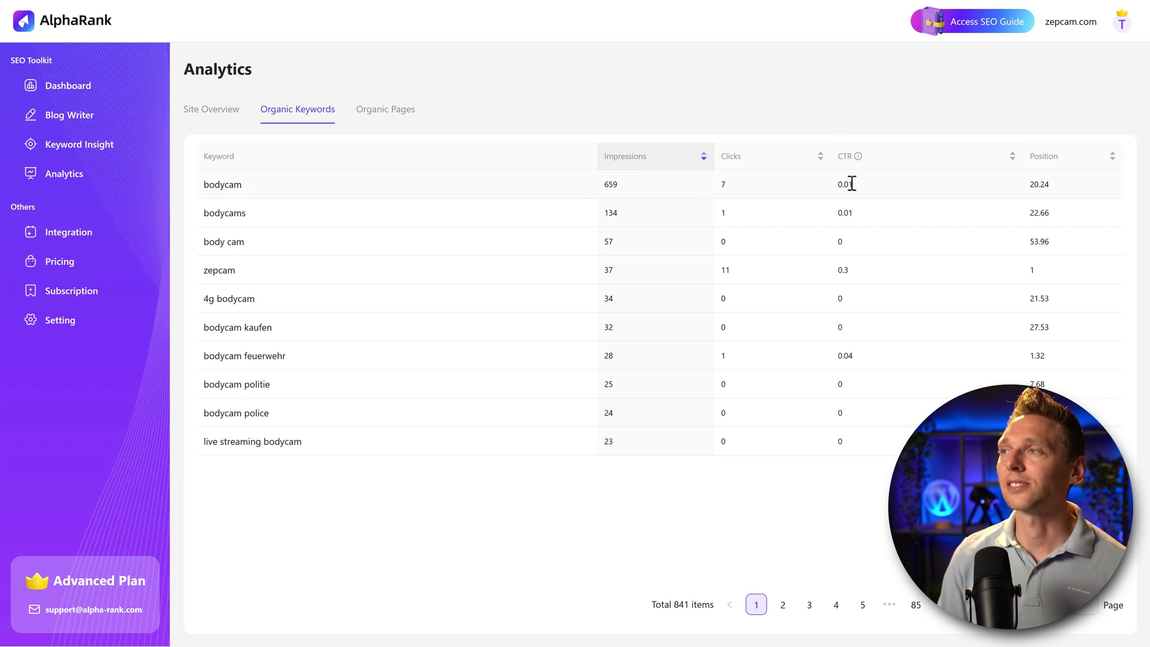
{"action": "left_click", "coordinate": [870, 195]}
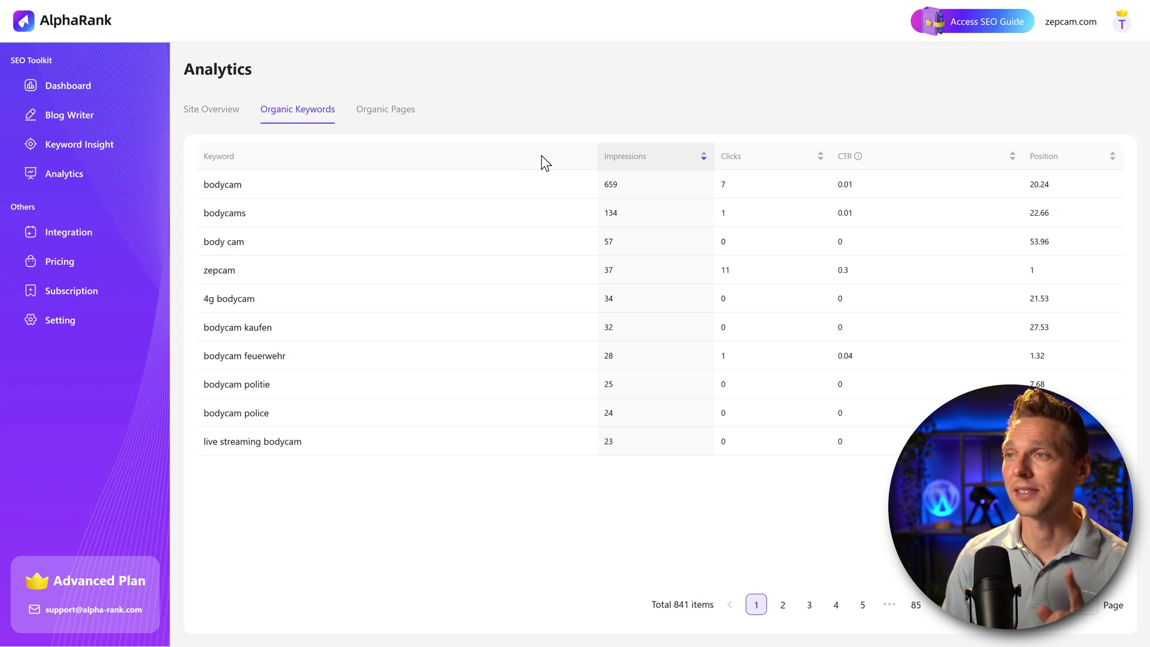
Rank the Organic Pages report by impressions, highest first, with the homepage at 594.
{"action": "left_click", "coordinate": [386, 115]}
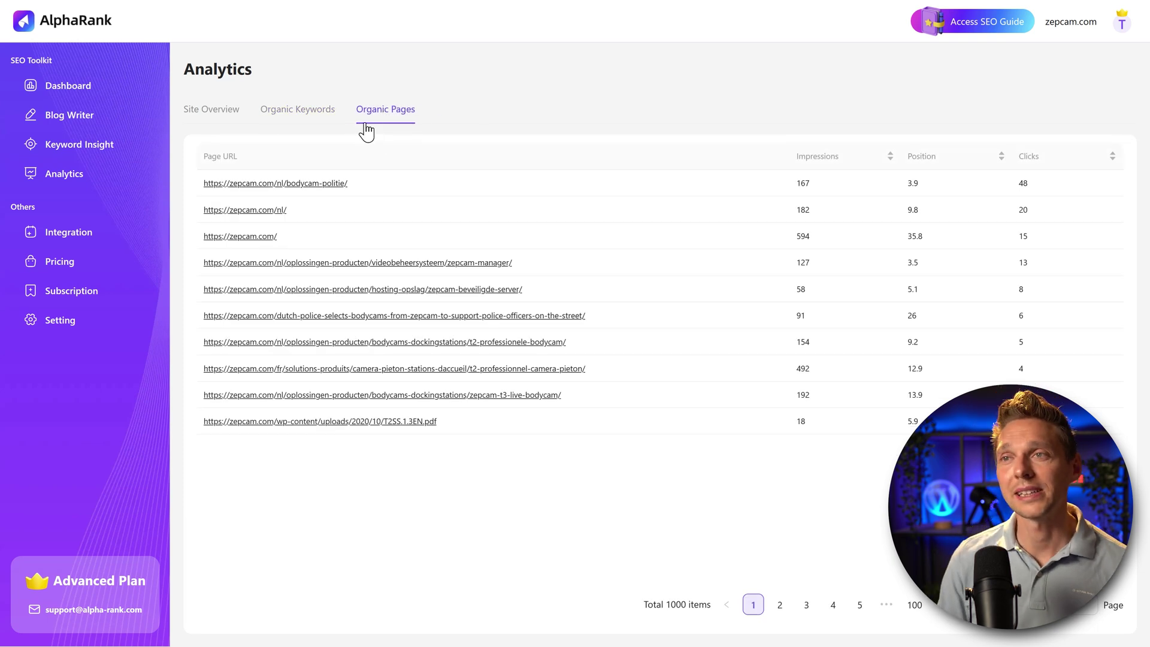
{"action": "left_click", "coordinate": [817, 157]}
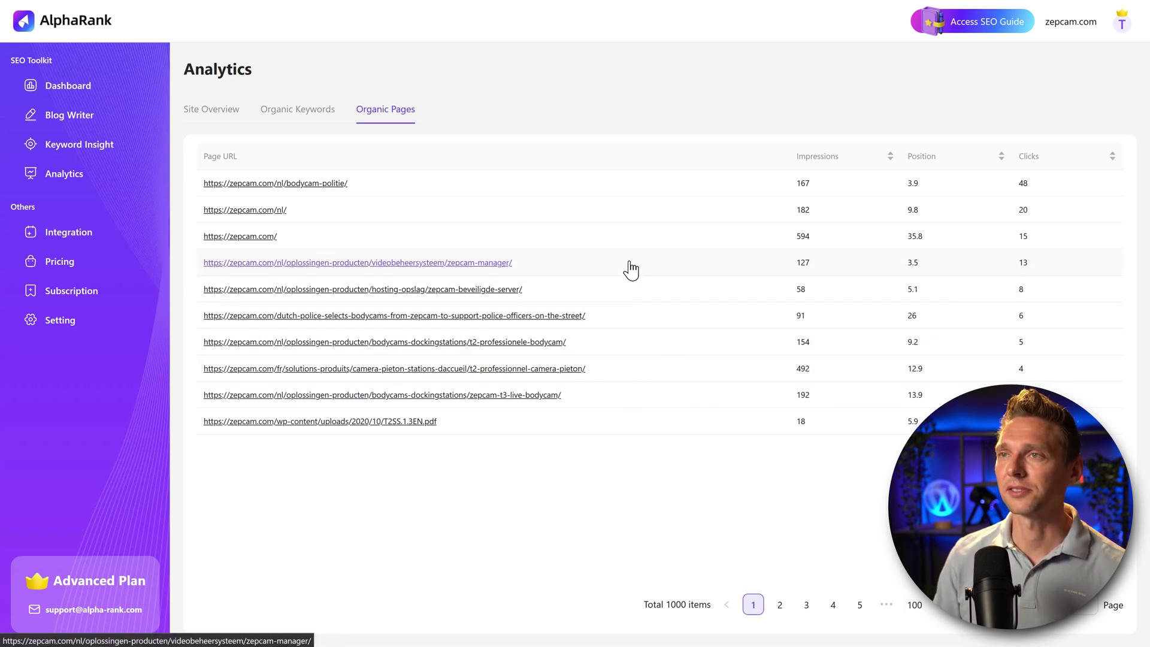
{"action": "left_click", "coordinate": [809, 162]}
{"action": "left_click", "coordinate": [816, 159]}
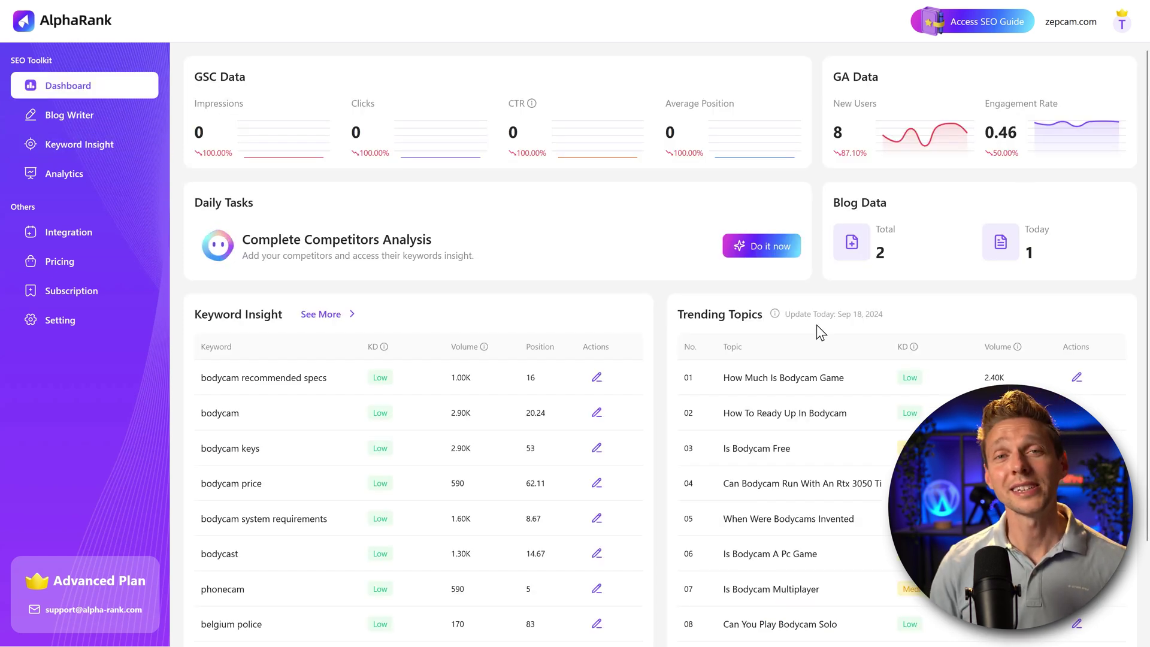
Open the Bodycam game's Steam store page from the bodycam trending topics.
{"action": "middle_click", "coordinate": [976, 313]}
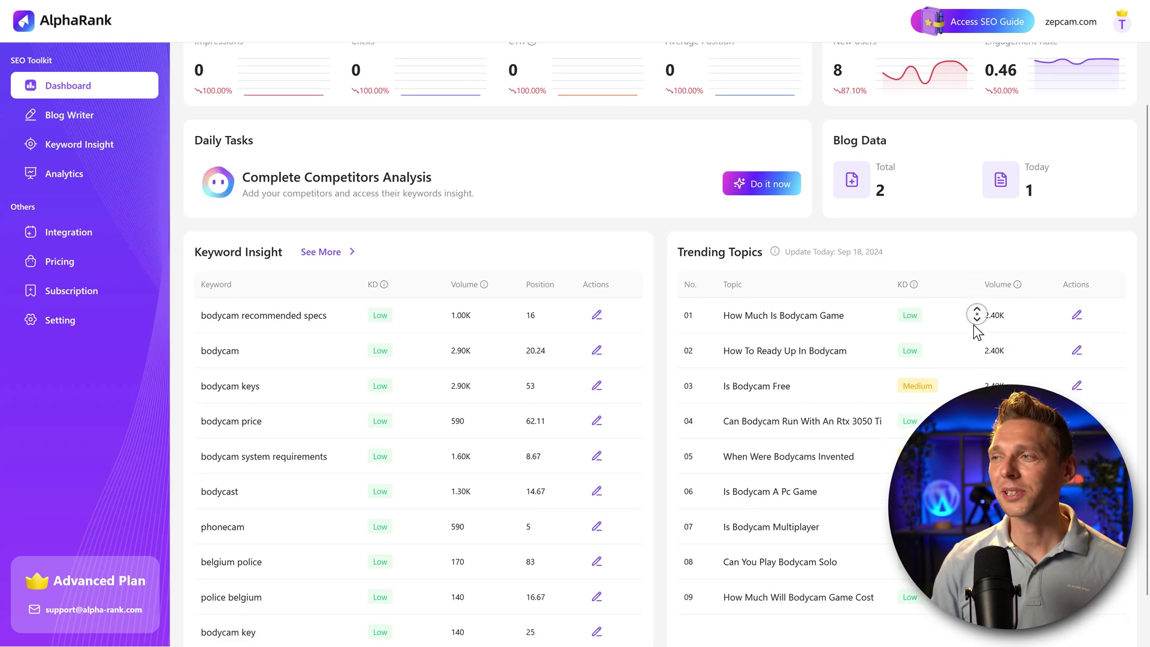
{"action": "left_click", "coordinate": [973, 324]}
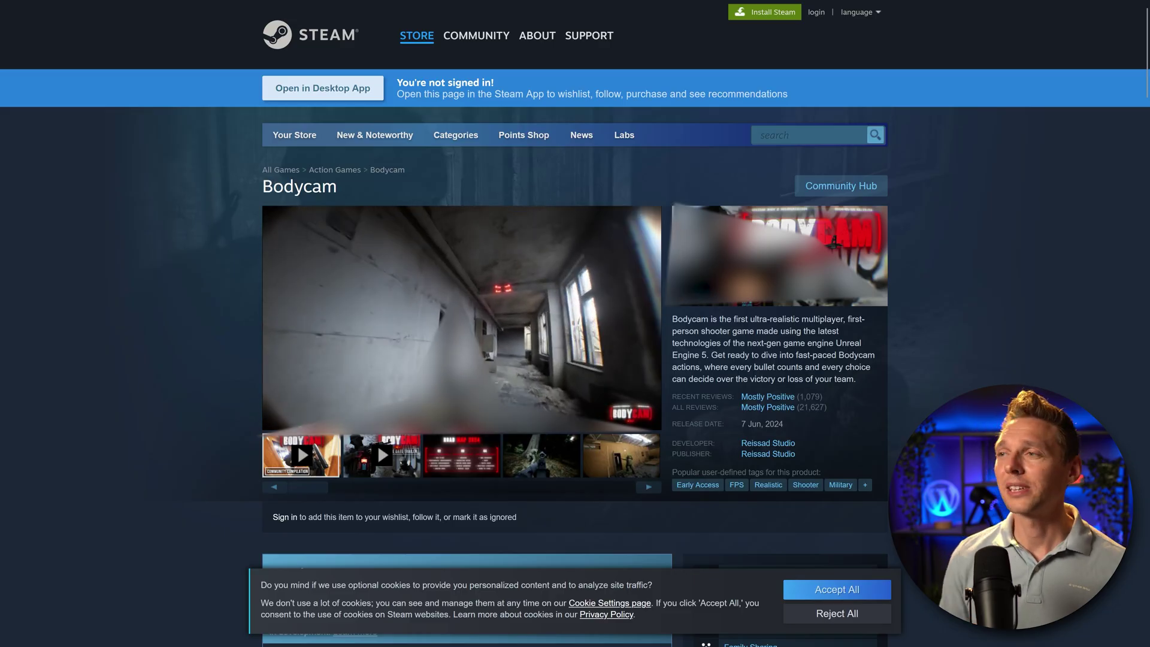
Highlight the Bodycam game's release date on Steam, then clear the highlight.
{"action": "left_click_drag", "start_coordinate": [783, 424], "coordinate": [753, 423]}
{"action": "left_click", "coordinate": [753, 426]}
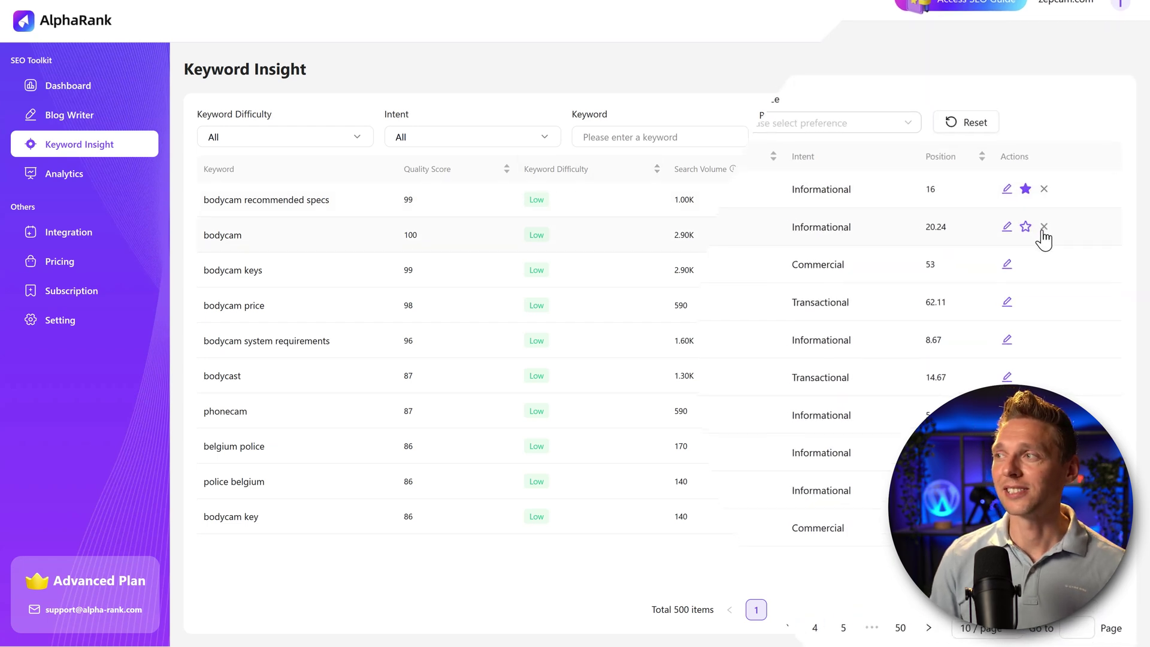
Start deleting the bodycam keyword and view the deletion reasons, then abandon it for the Dashboard.
{"action": "left_click", "coordinate": [993, 163]}
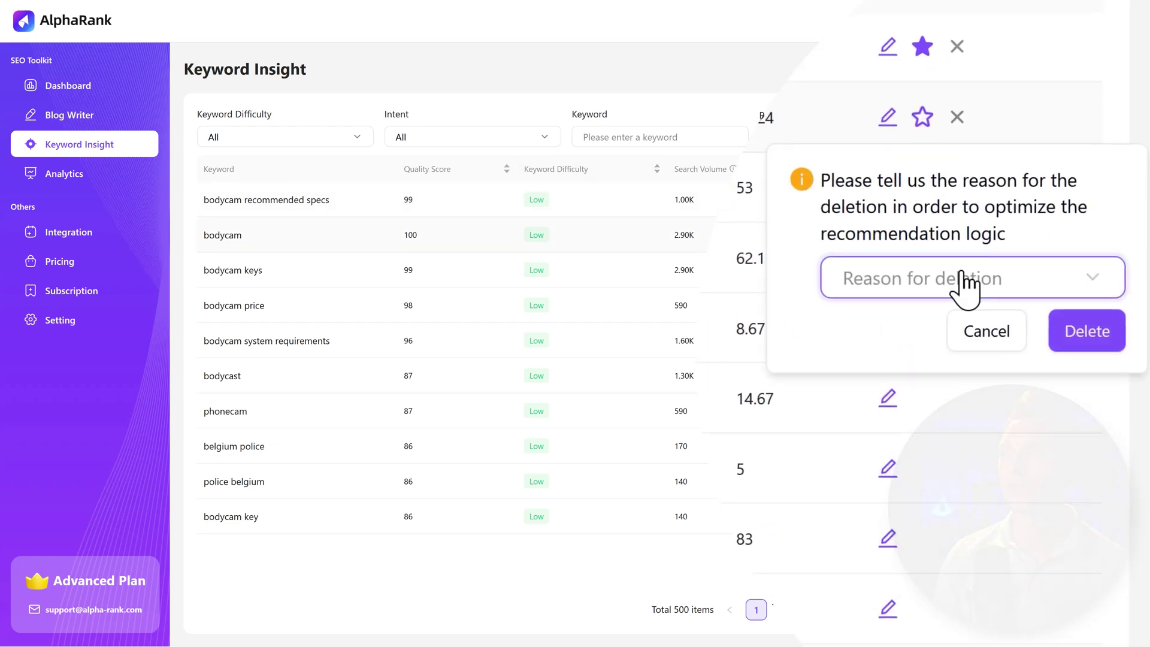
{"action": "left_click", "coordinate": [963, 281]}
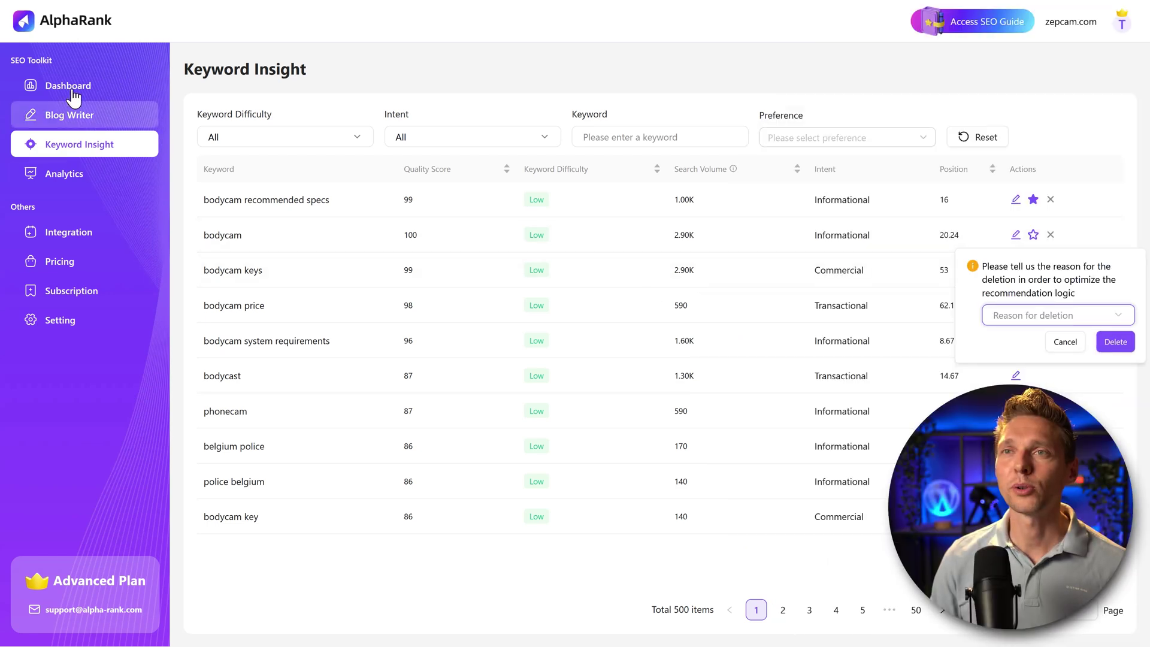
{"action": "left_click", "coordinate": [70, 89]}
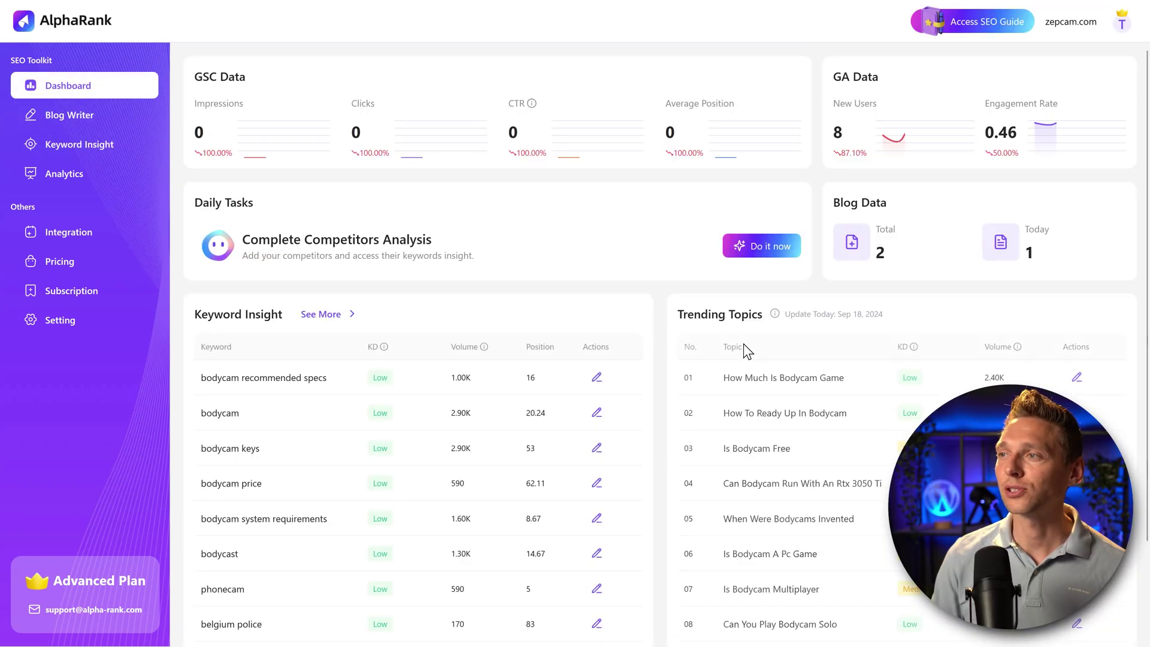
Look over the Dashboard's Trending Topics section, then return to Keyword Insight.
{"action": "scroll", "coordinate": [1026, 377], "scroll_direction": "down", "scroll_amount": 2}
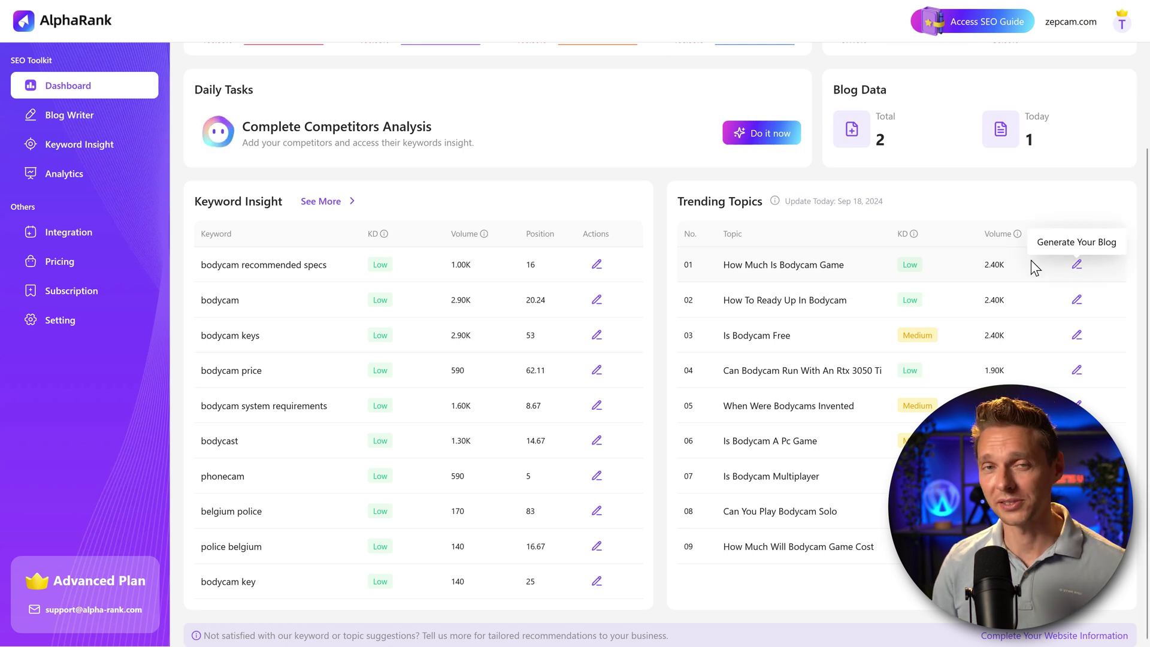
{"action": "left_click_drag", "start_coordinate": [683, 201], "coordinate": [768, 206]}
{"action": "left_click", "coordinate": [785, 202]}
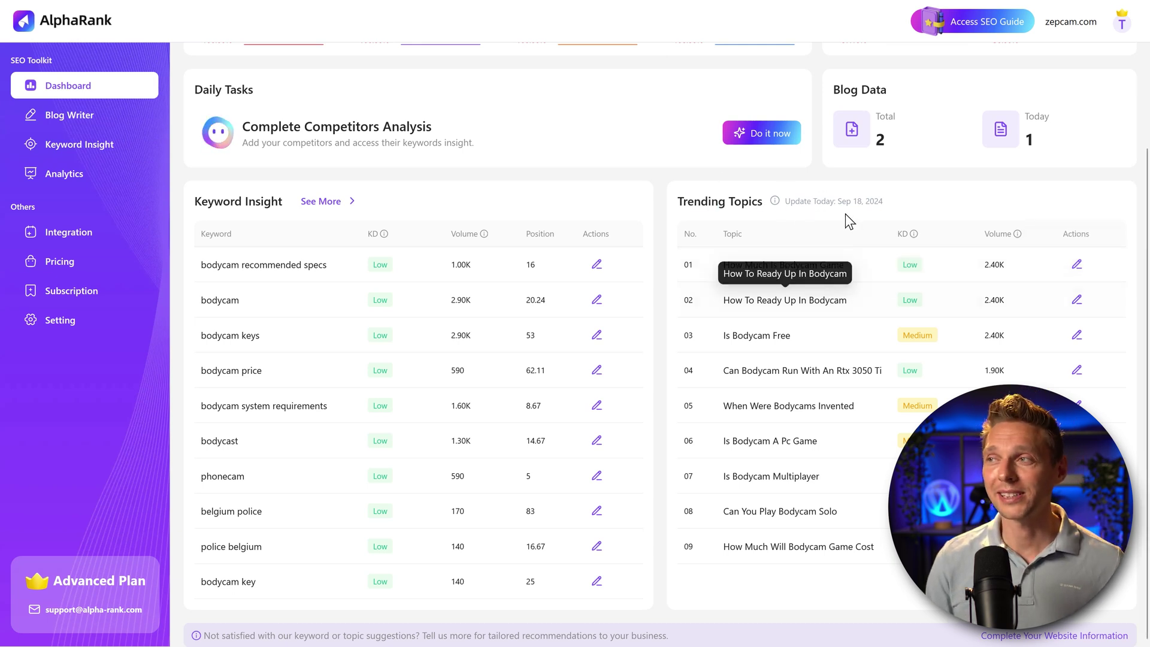
{"action": "middle_click", "coordinate": [910, 209]}
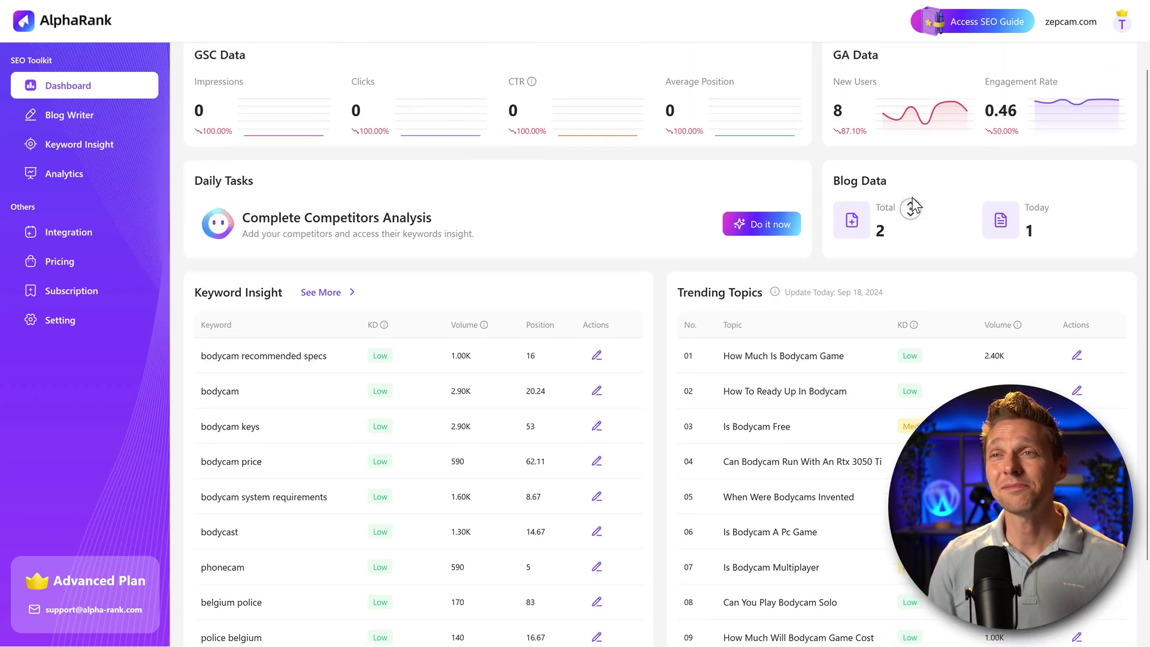
{"action": "left_click", "coordinate": [913, 206]}
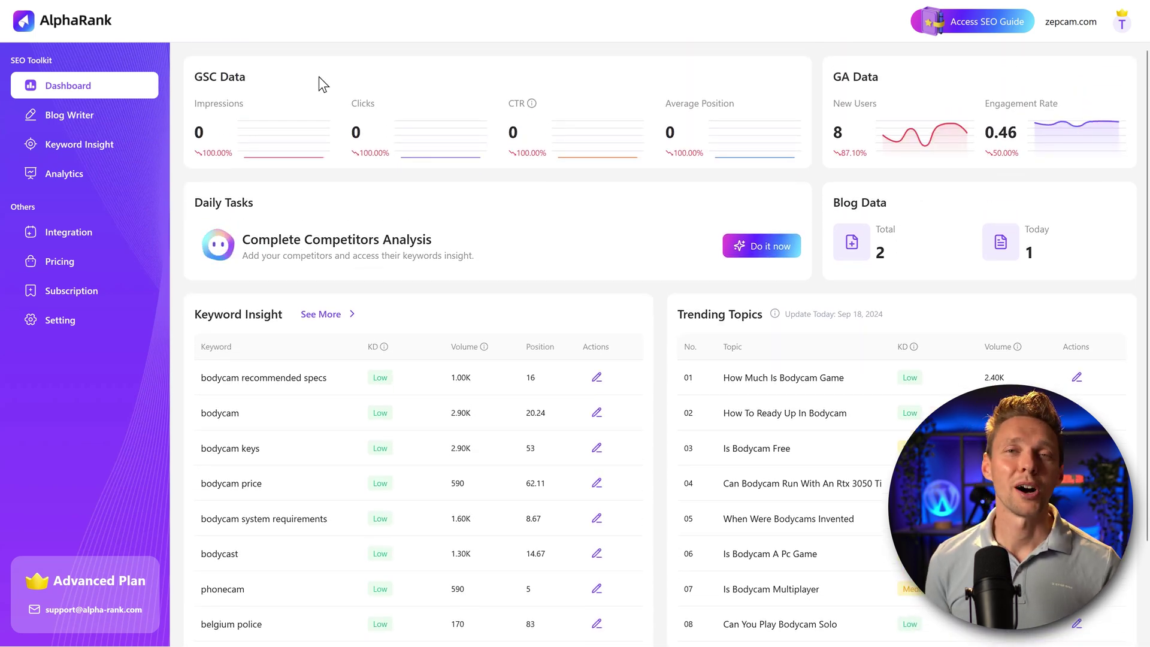
{"action": "left_click", "coordinate": [99, 150]}
Go via Analytics to the Blog Writer list of written posts.
{"action": "left_click", "coordinate": [95, 177]}
{"action": "left_click", "coordinate": [88, 123]}
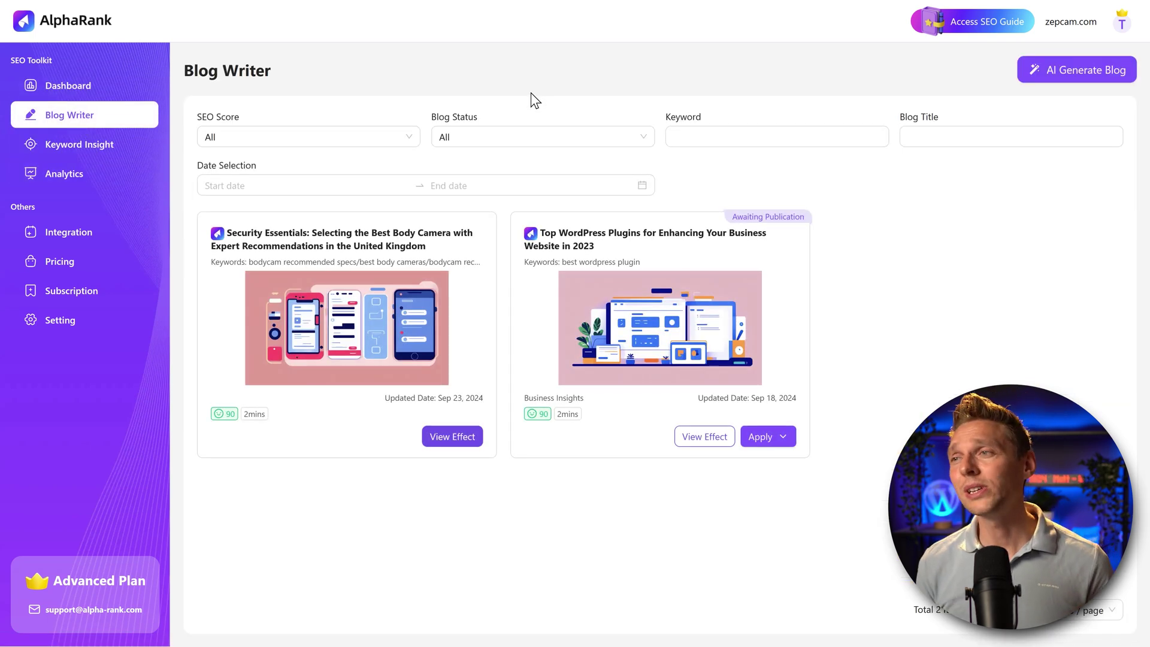